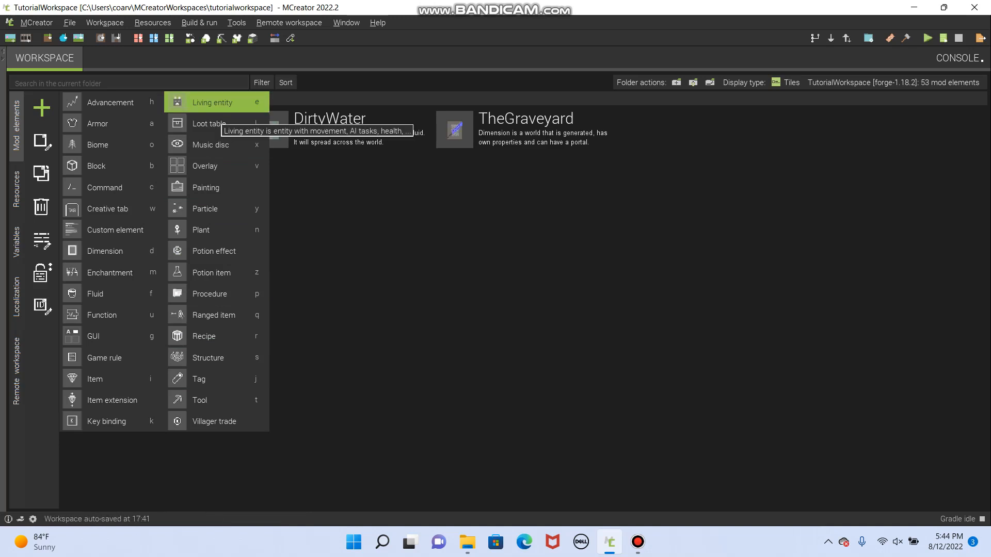
- Create a new living entity mod element named Ghost
left_click(221, 105)
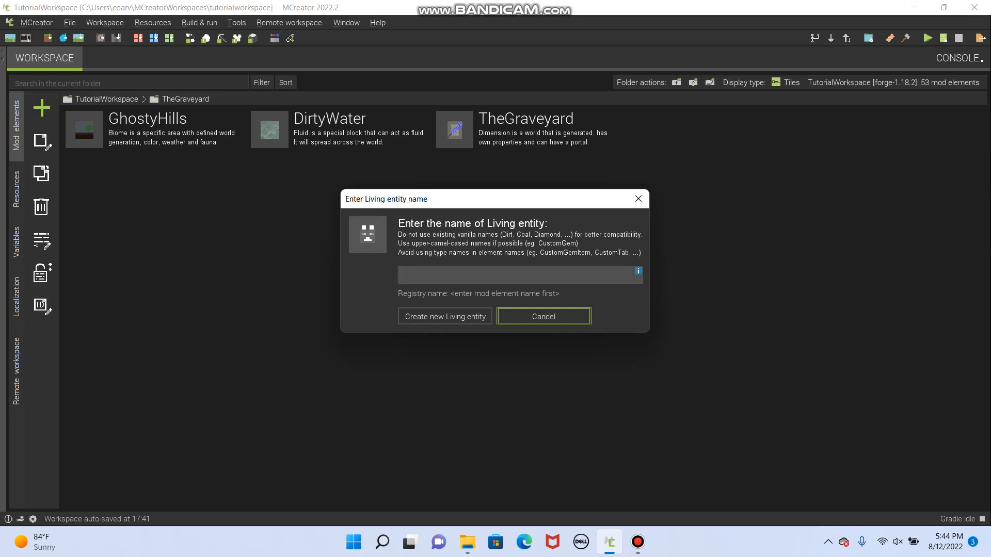
type("Ghost")
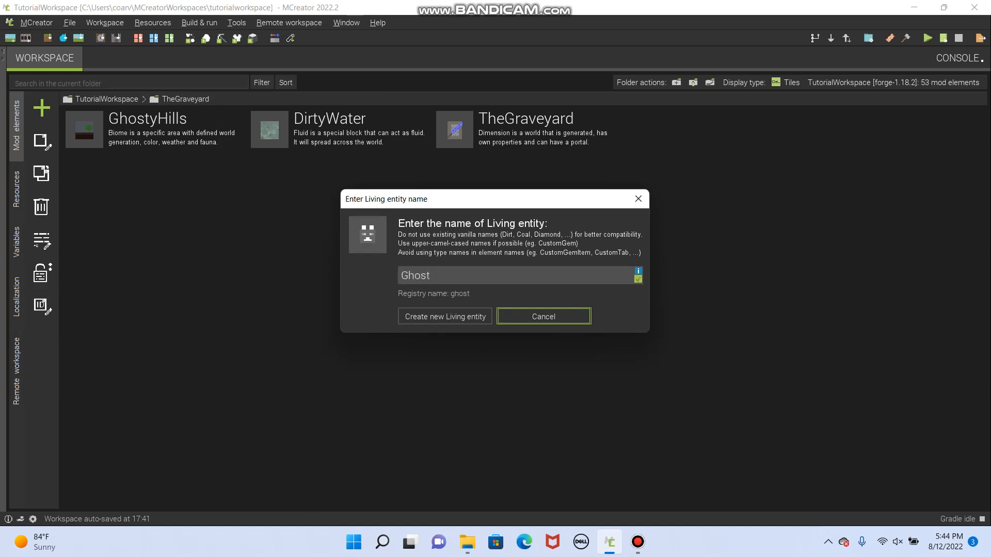
left_click(428, 276)
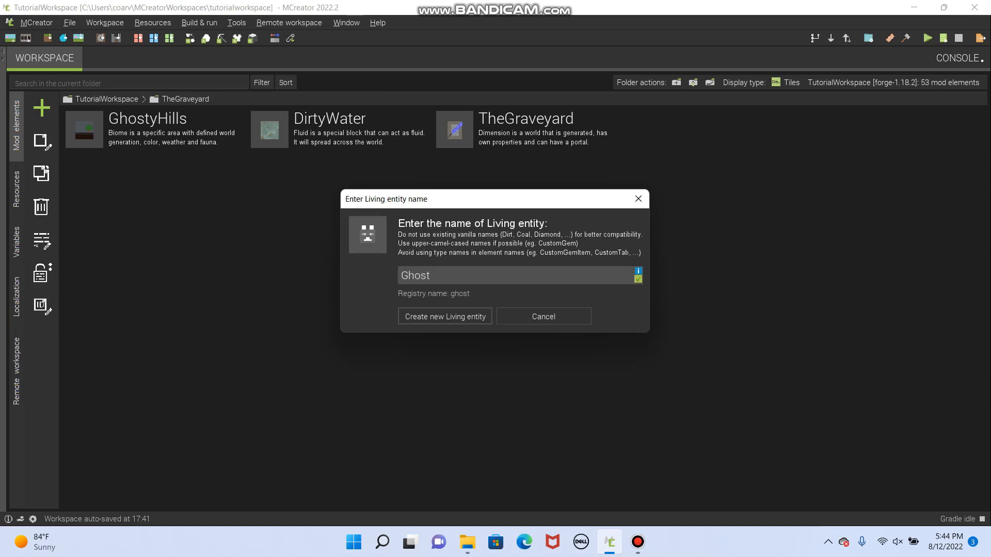
key("Return")
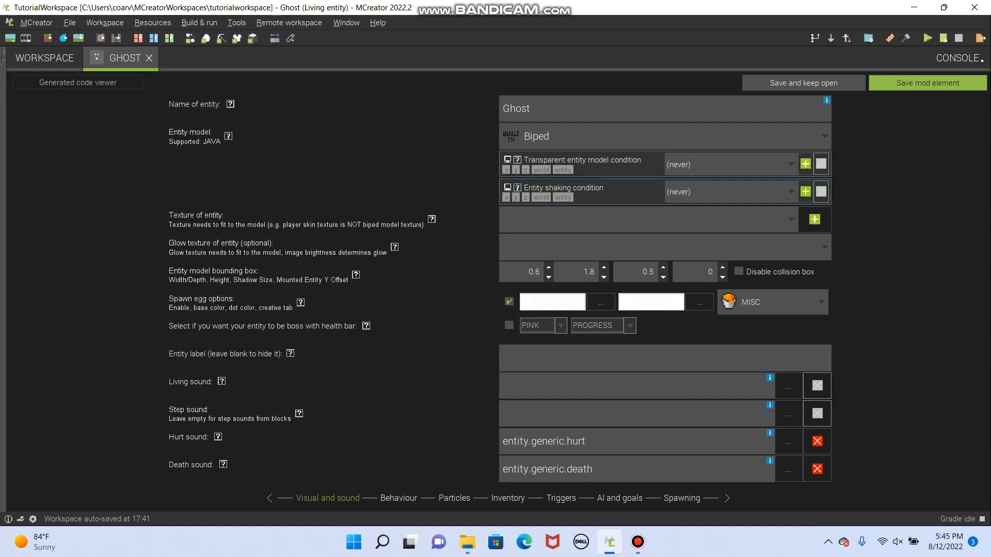
- Look through the built-in entity models and set the Ghost entity's model to Villager
left_click(665, 136)
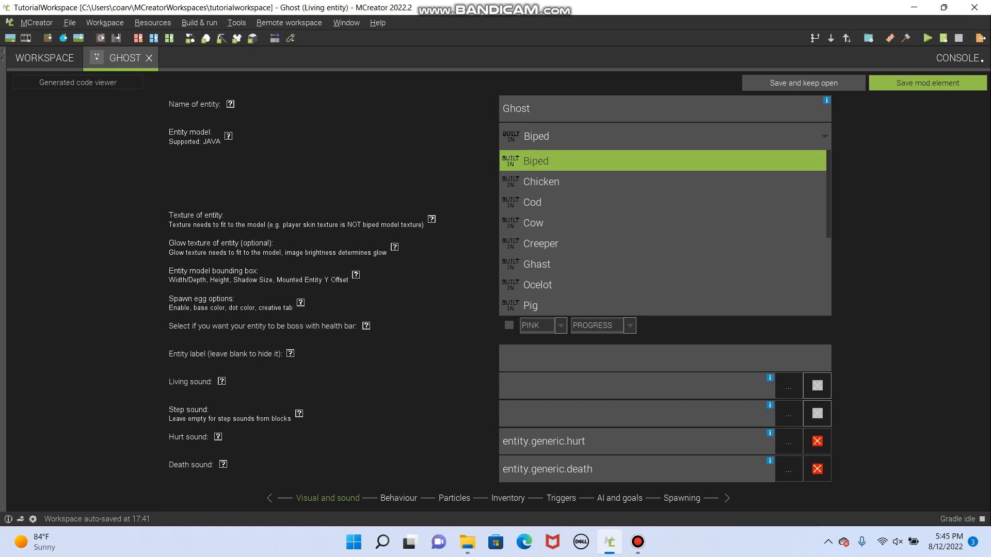
scroll(663, 233, "down", 3)
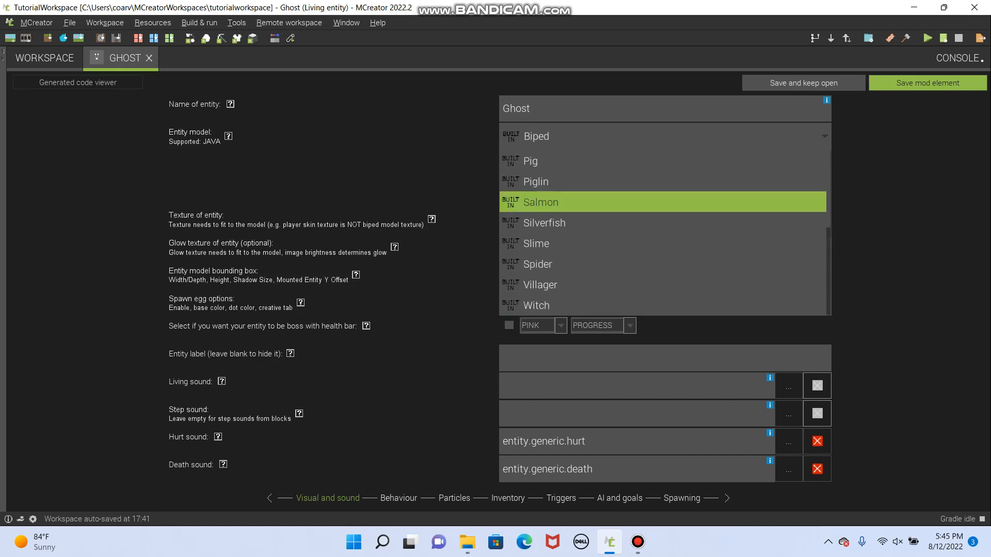
scroll(663, 222, "up", 3)
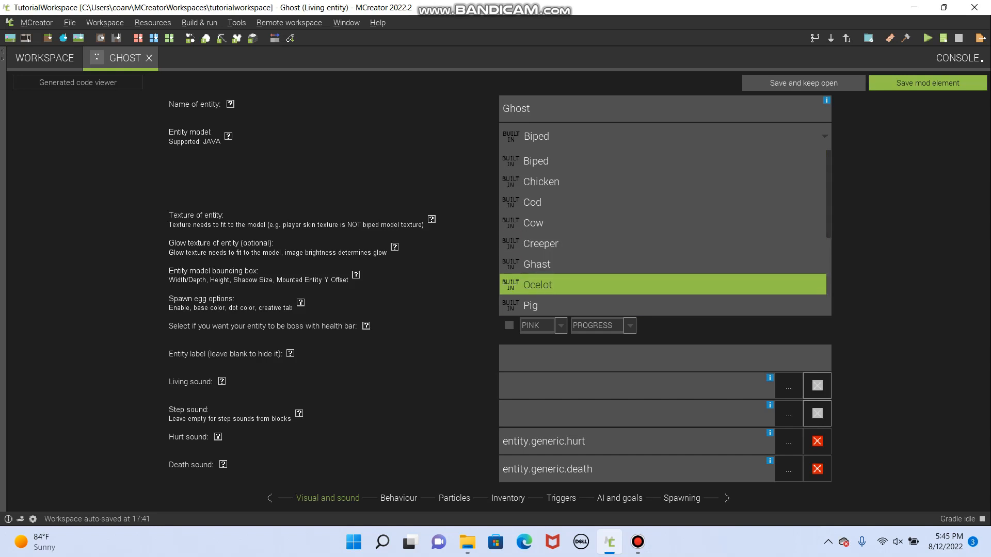
scroll(660, 264, "down", 3)
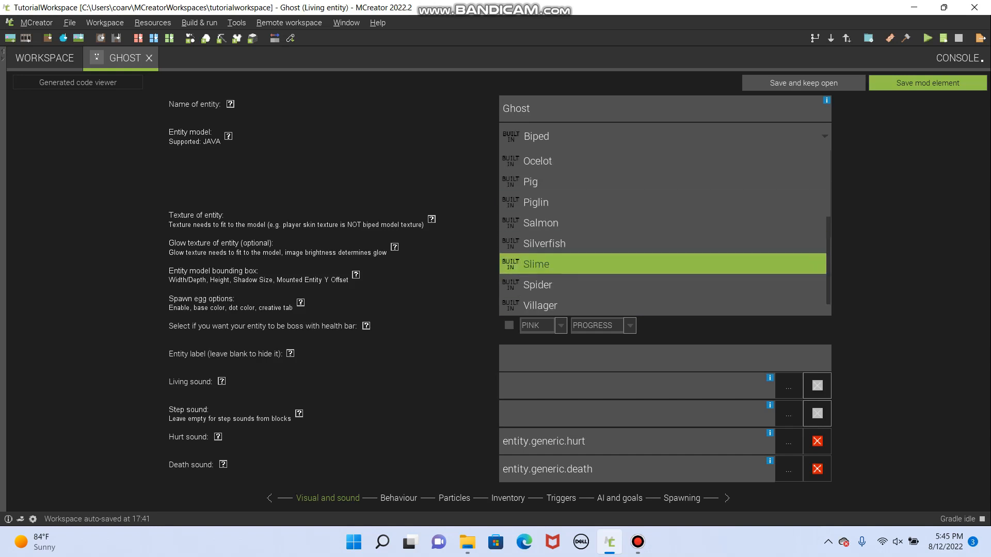
scroll(661, 263, "down", 1)
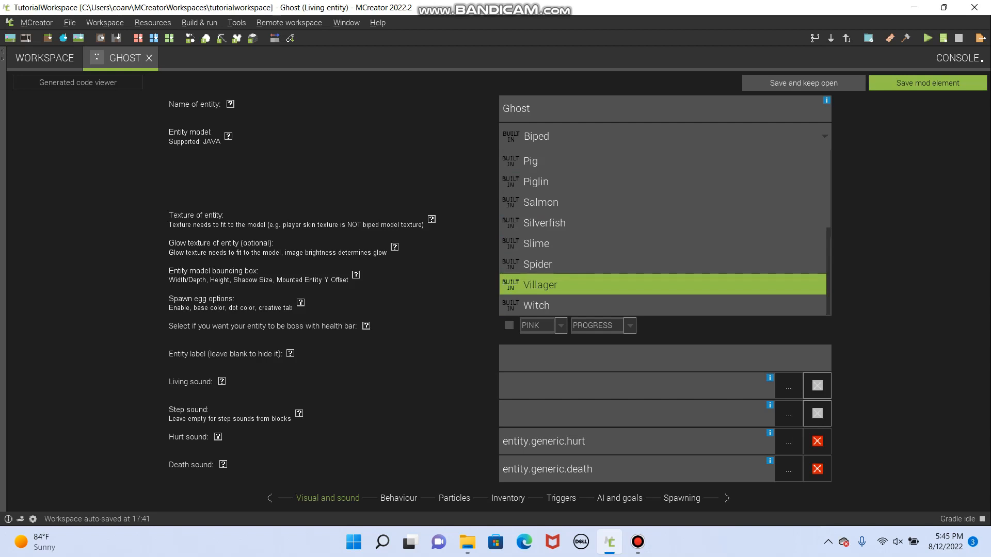
left_click(541, 285)
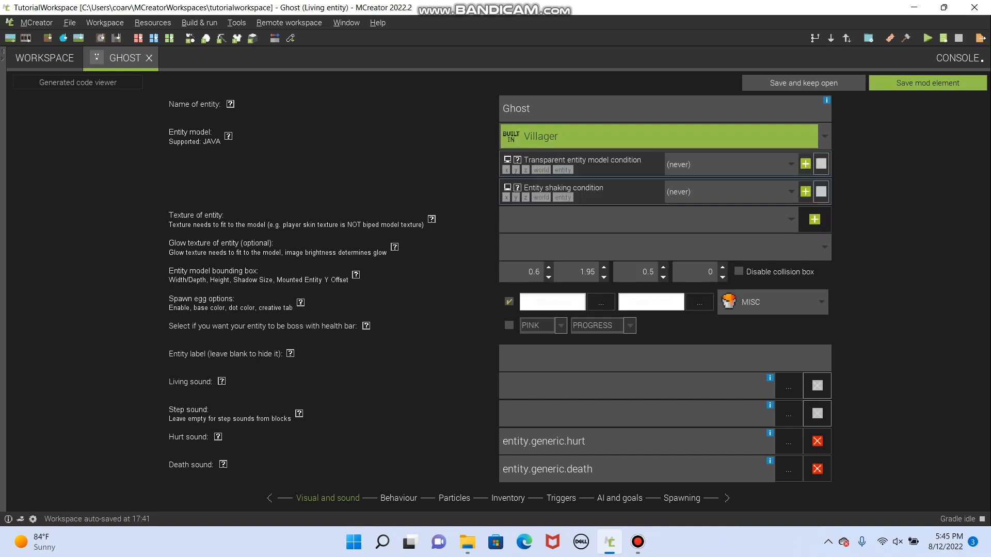
- Try the Biped and Chicken entity models, and set the model back to Villager
left_click(659, 137)
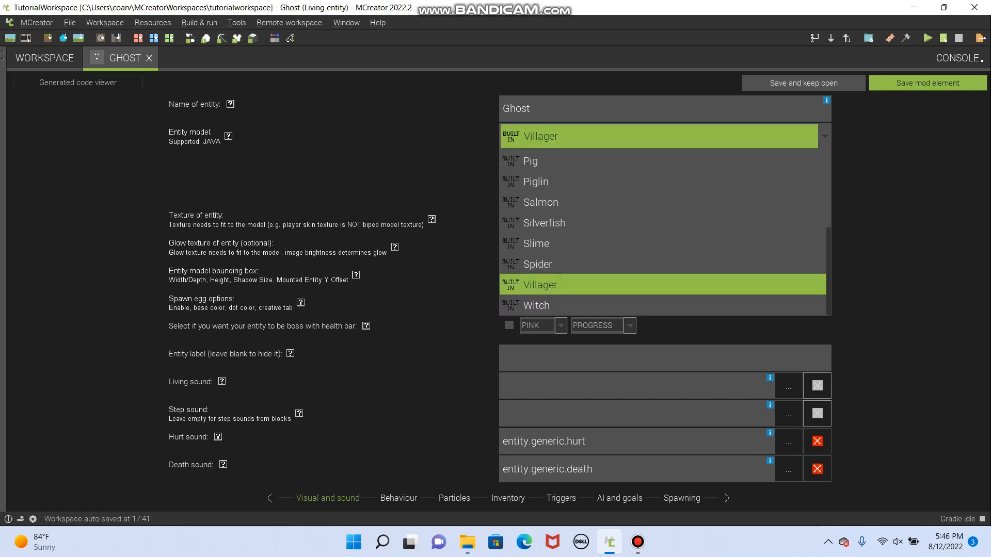
scroll(659, 244, "up", 3)
scroll(659, 244, "down", 3)
scroll(659, 285, "up", 3)
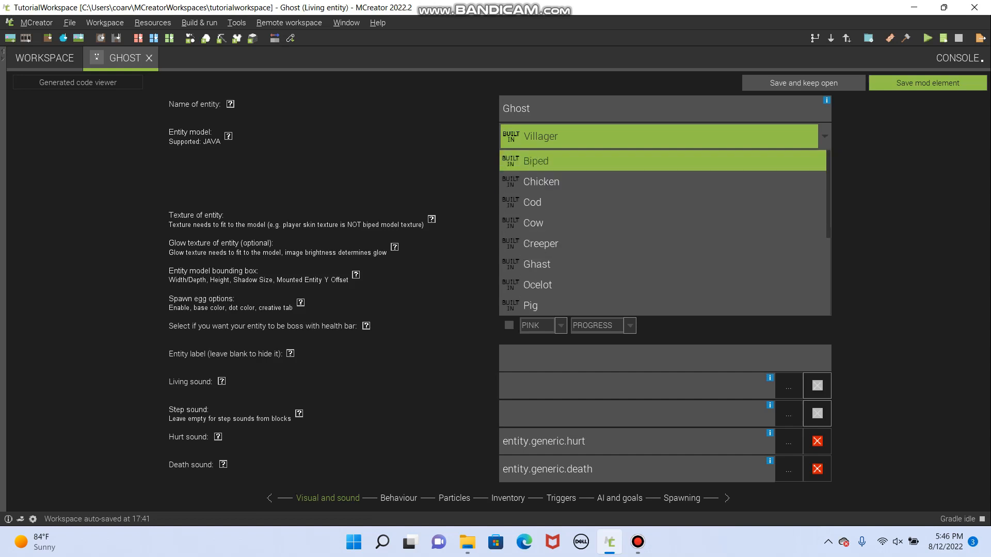
left_click(659, 161)
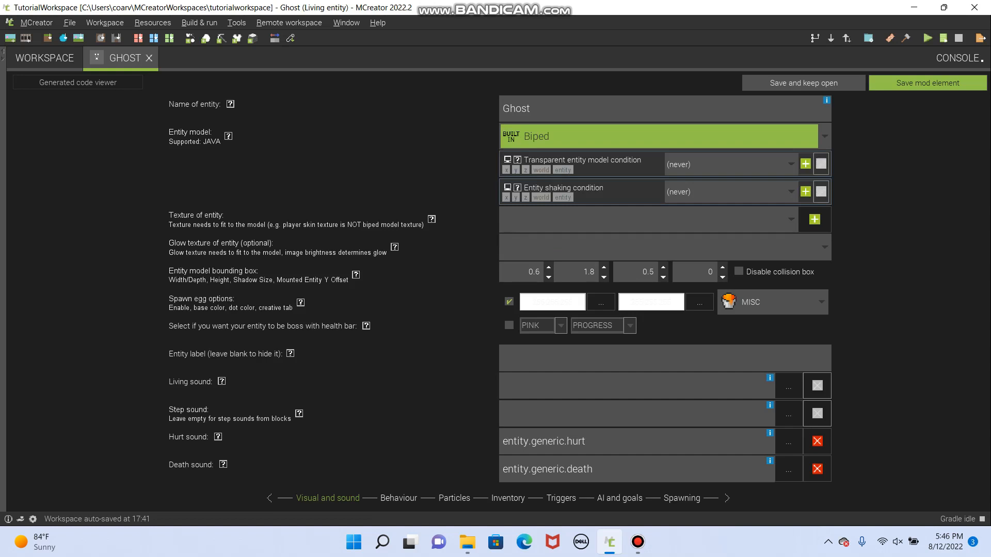
left_click(659, 136)
left_click(659, 182)
left_click(659, 137)
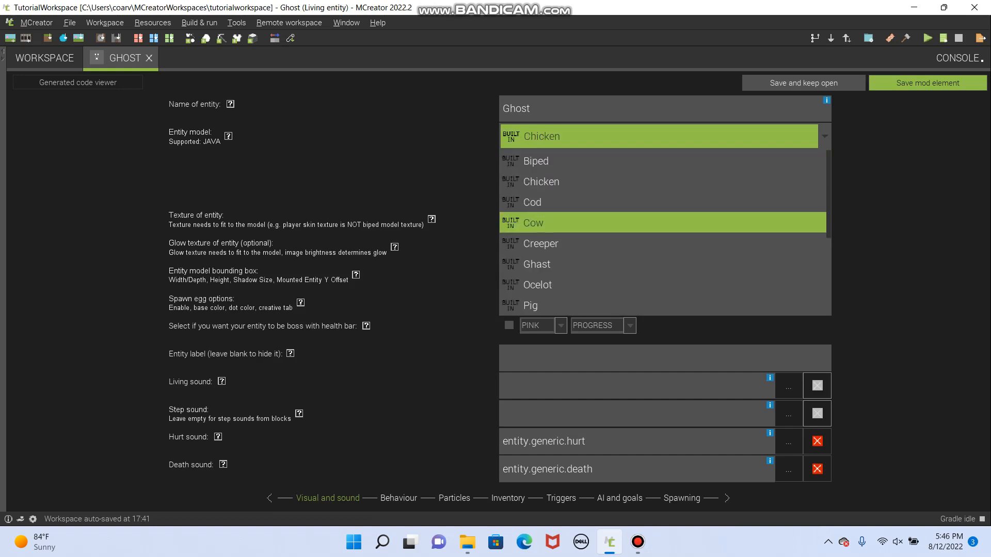
scroll(659, 285, "down", 3)
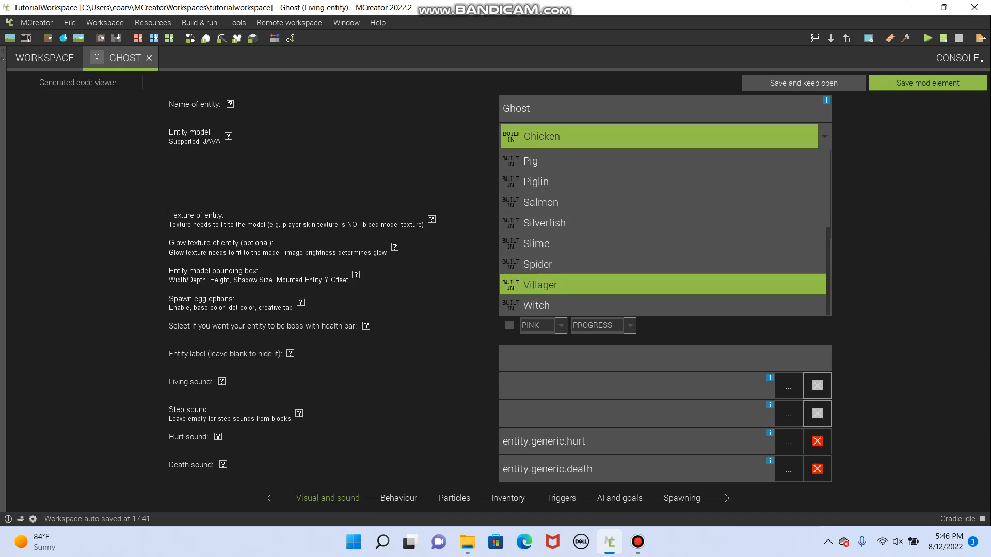
left_click(659, 285)
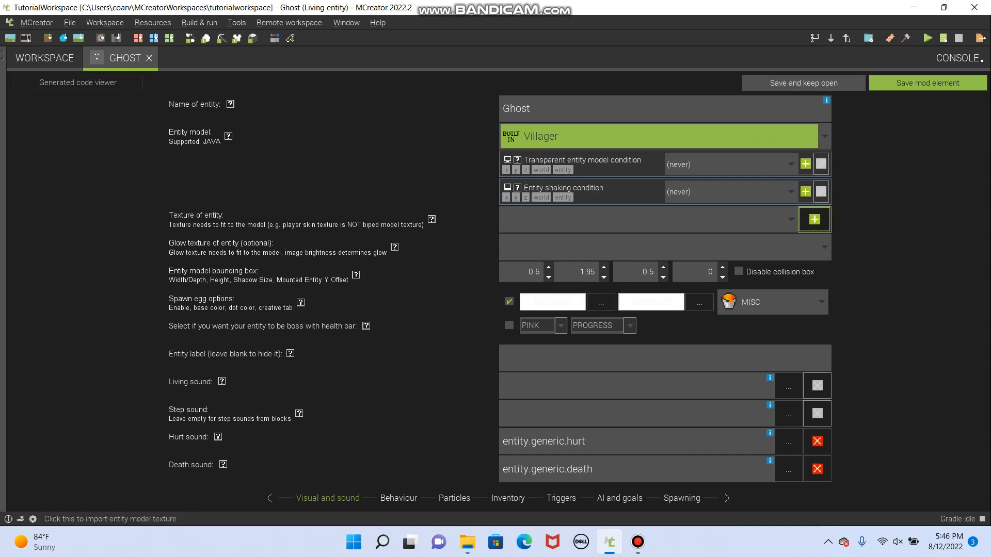
- Open the entity texture import and cancel it without choosing a file
left_click(815, 219)
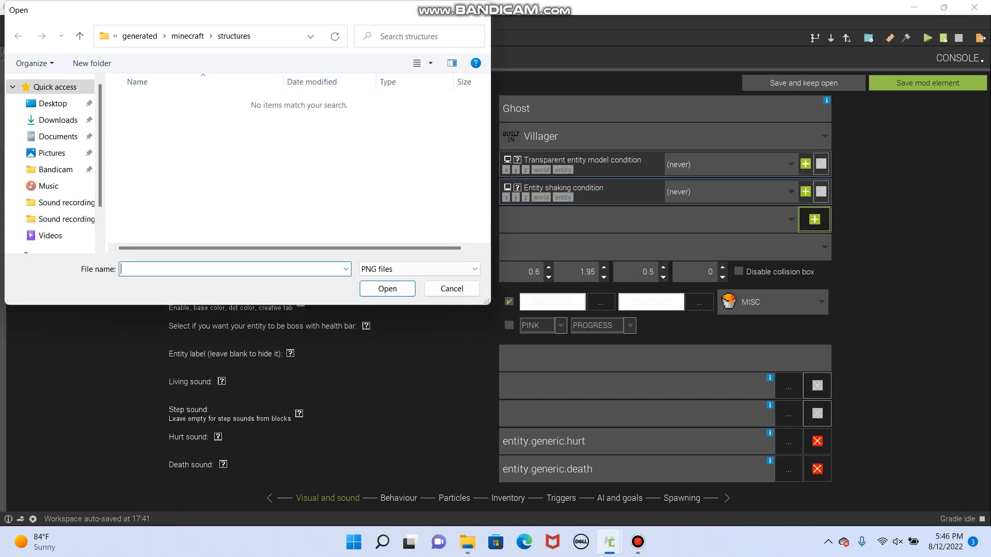
key("Escape")
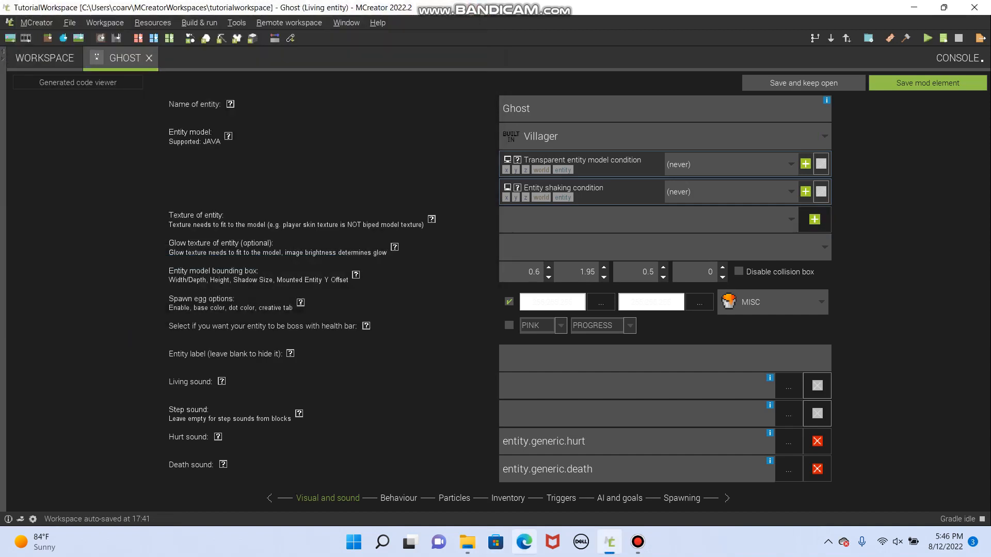
- Switch to Microsoft Edge, search the web for novaskin, and open the Nova Skin Minecraft skin editor site
left_click(524, 542)
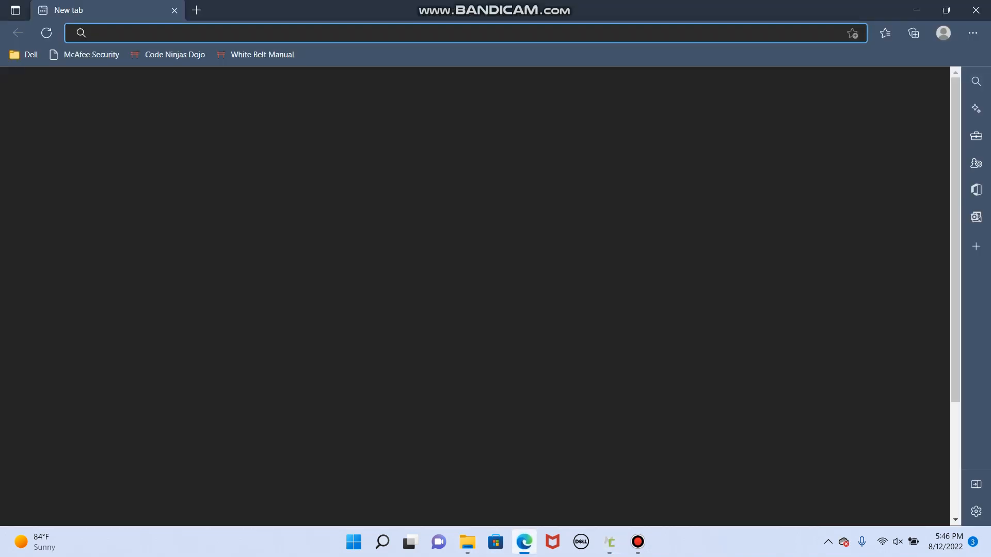
type("nova")
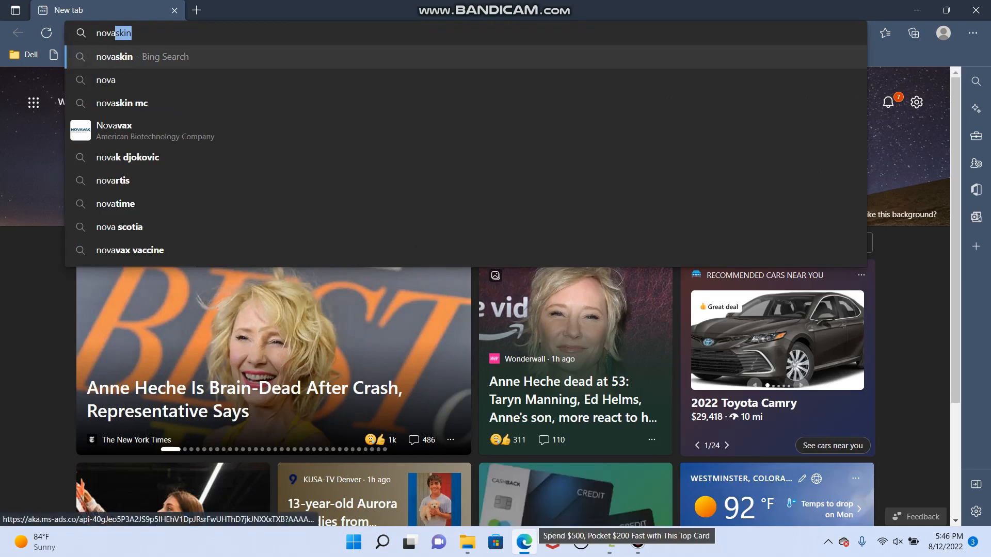
type("skin")
key("Return")
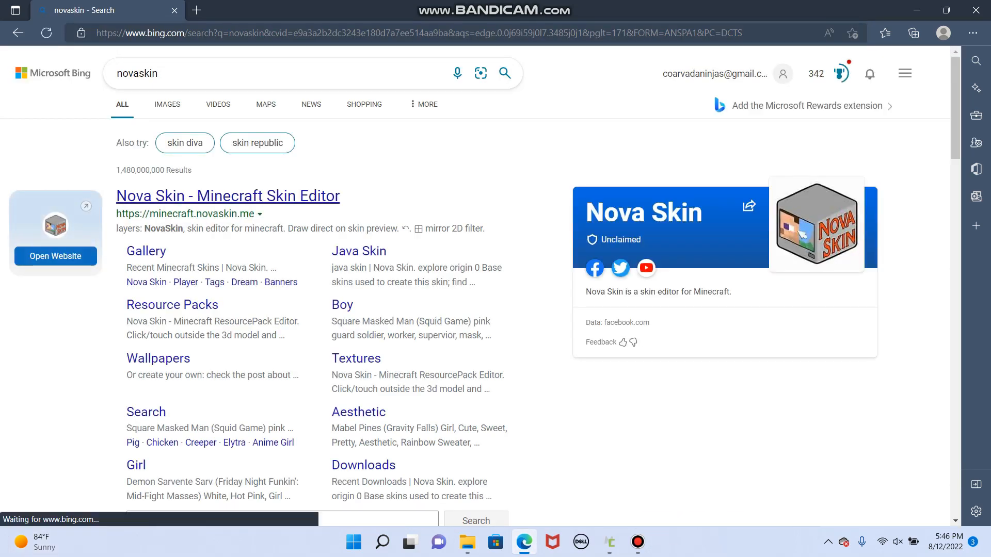
left_click(228, 196)
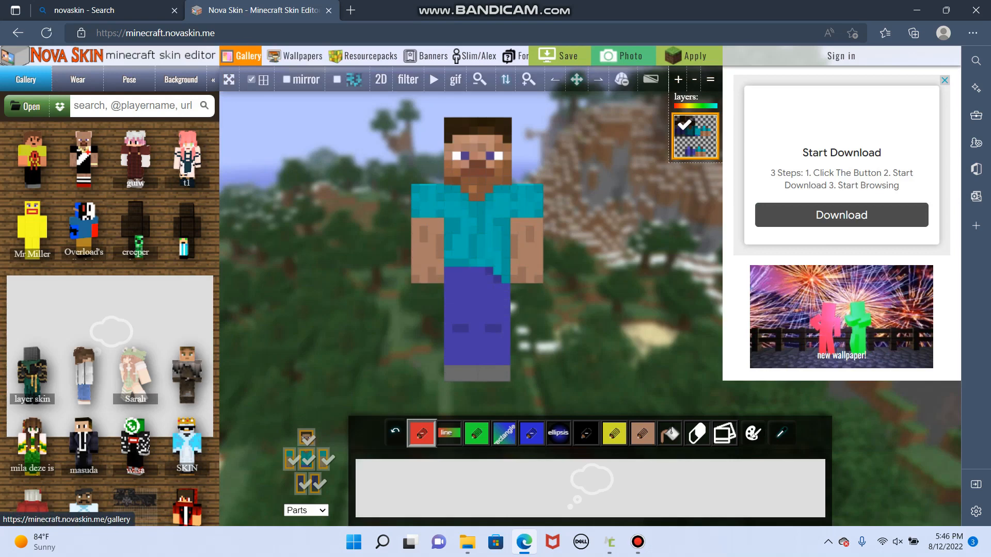
- Open the Nova Skin gallery and choose Villager as the model filter
left_click(241, 56)
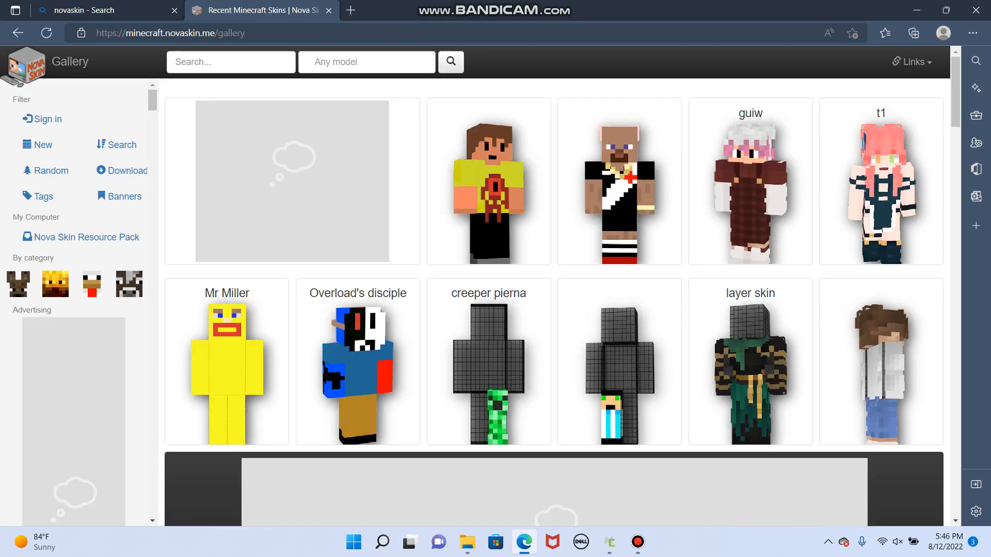
left_click(367, 62)
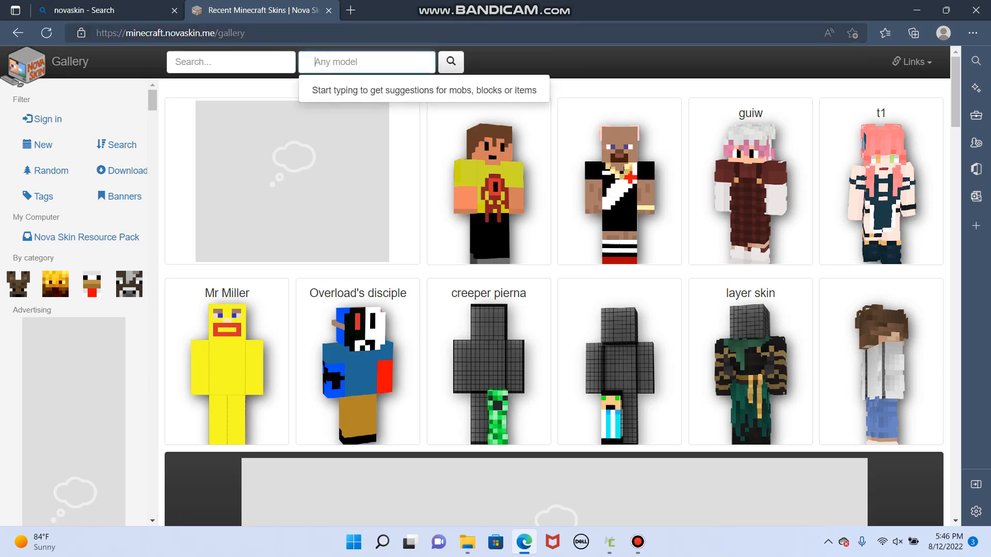
type("villager")
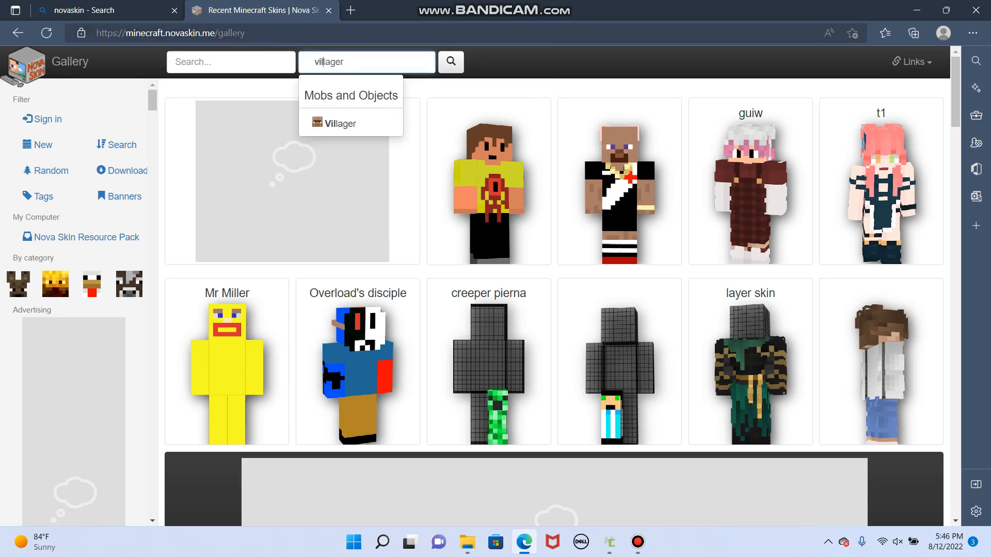
key("Down")
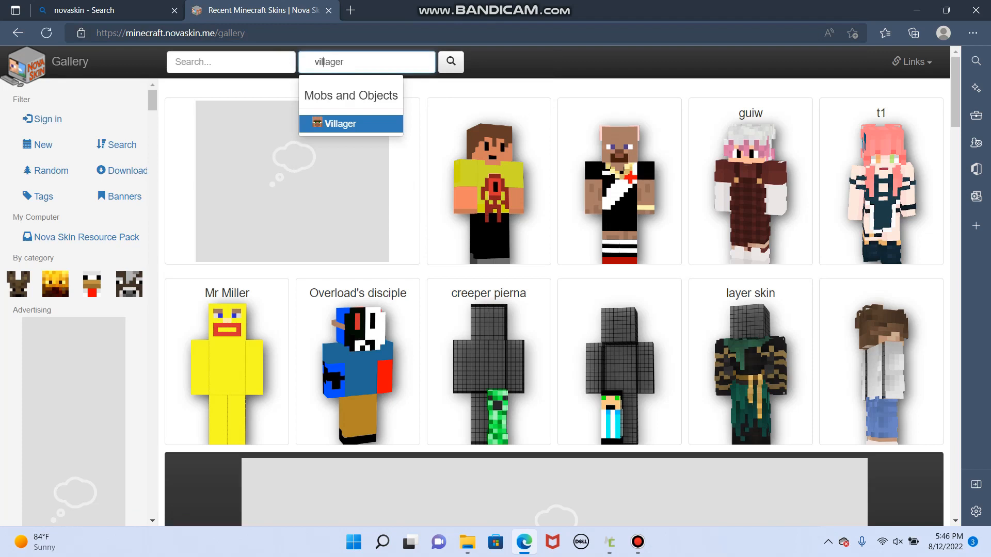
key("Return")
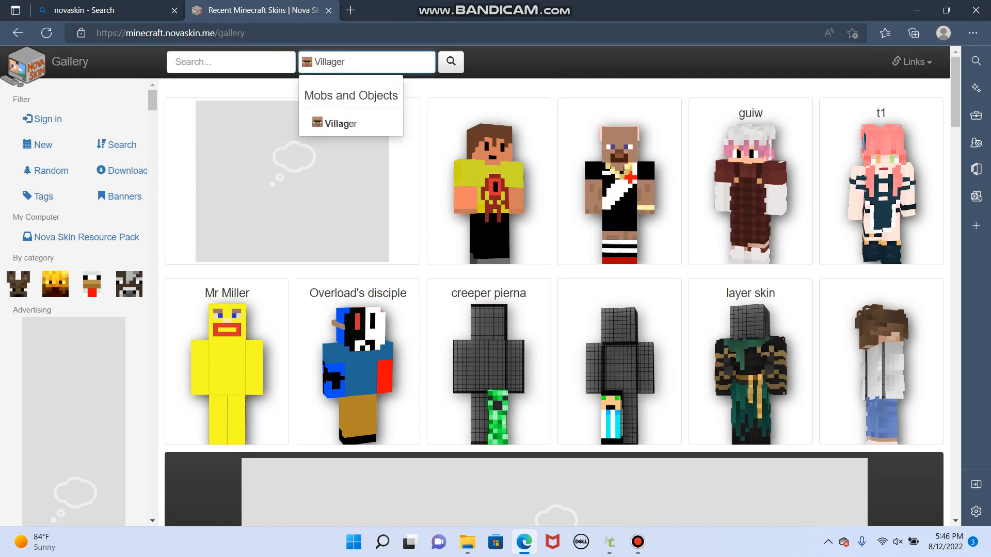
key("BackSpace")
key("BackSpace")
key("BackSpace")
key("BackSpace")
key("BackSpace")
key("BackSpace")
key("BackSpace")
type("ghas")
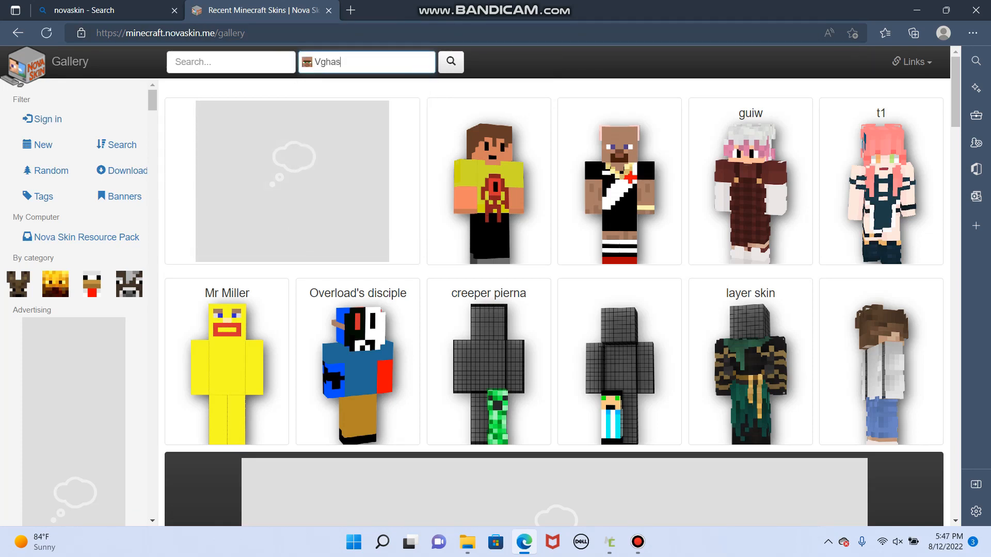
key("BackSpace")
key("BackSpace")
key("BackSpace")
key("BackSpace")
key("BackSpace")
type("gha")
key("BackSpace")
key("BackSpace")
key("BackSpace")
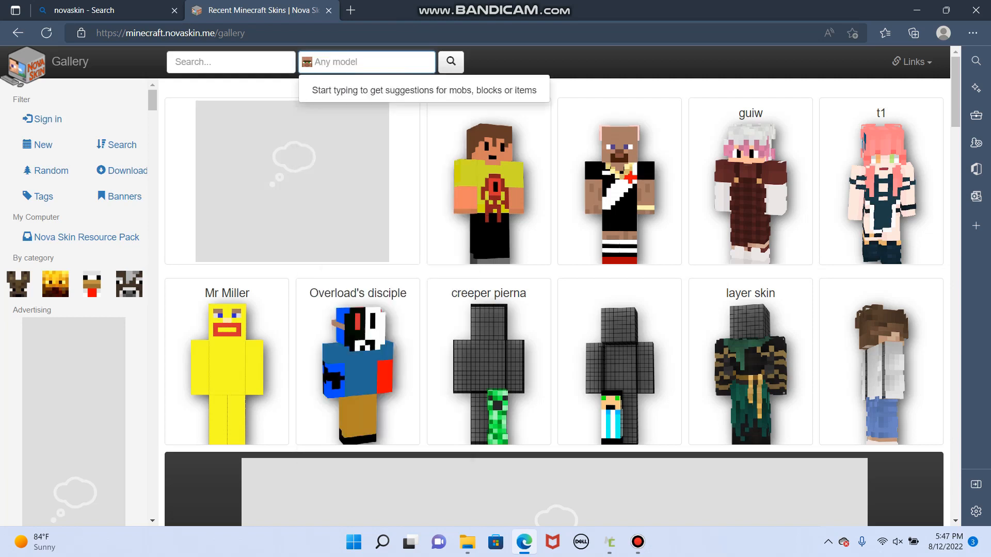
- Set the gallery's model filter to Villager and run the search for matching skins
type("villager")
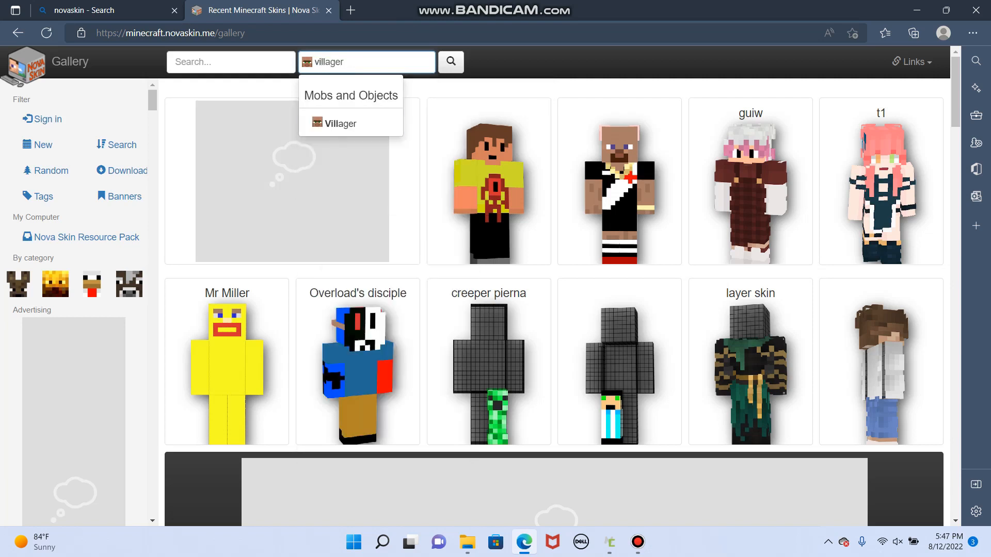
key("Down")
key("Return")
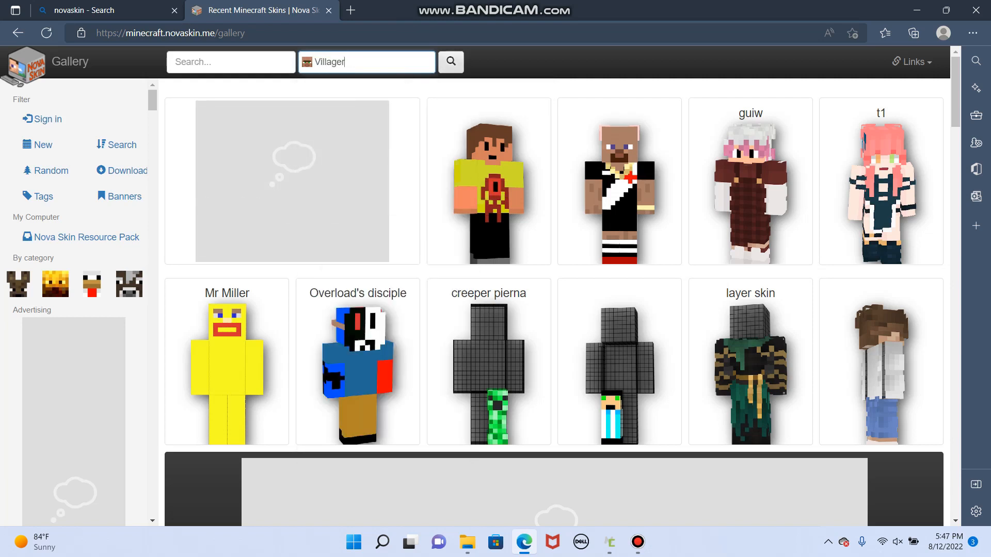
key("Return")
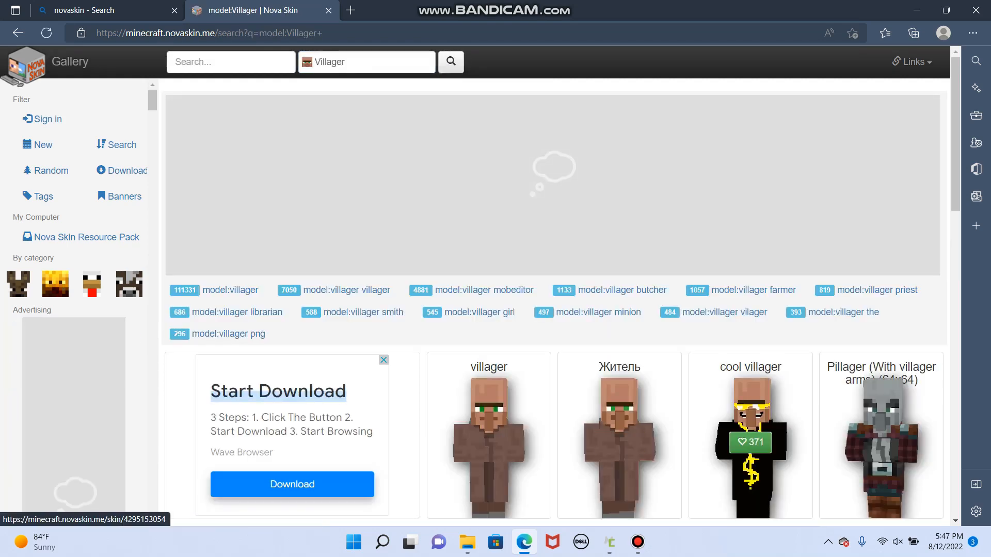
- Browse the Villager skin results for a texture that suits the Ghost entity
scroll(554, 302, "down", 1)
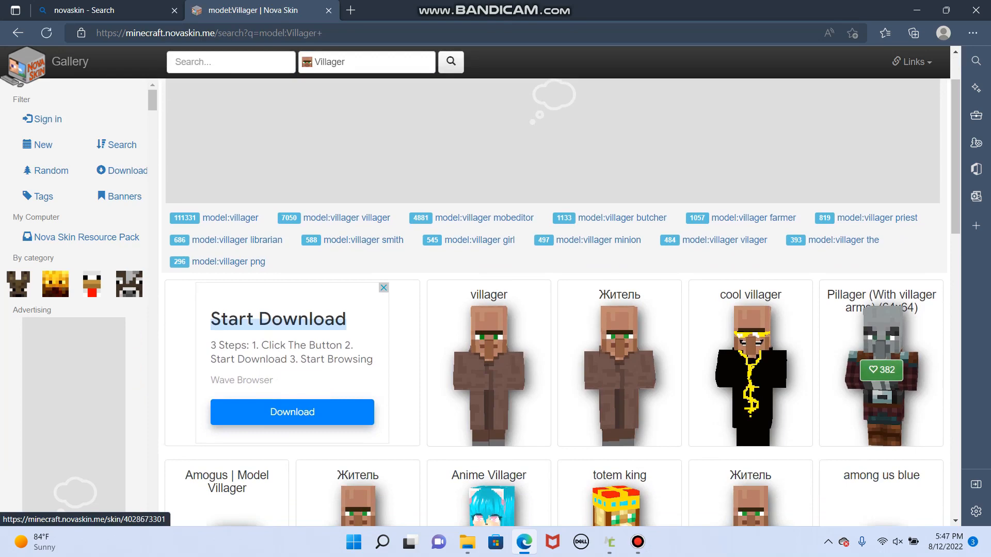
scroll(555, 302, "down", 2)
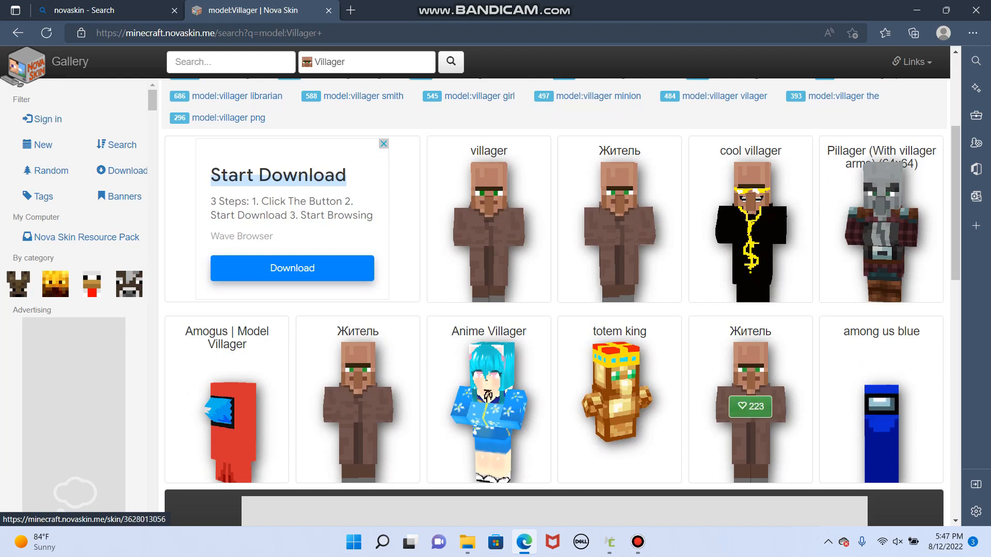
scroll(751, 401, "up", 3)
scroll(750, 400, "down", 2)
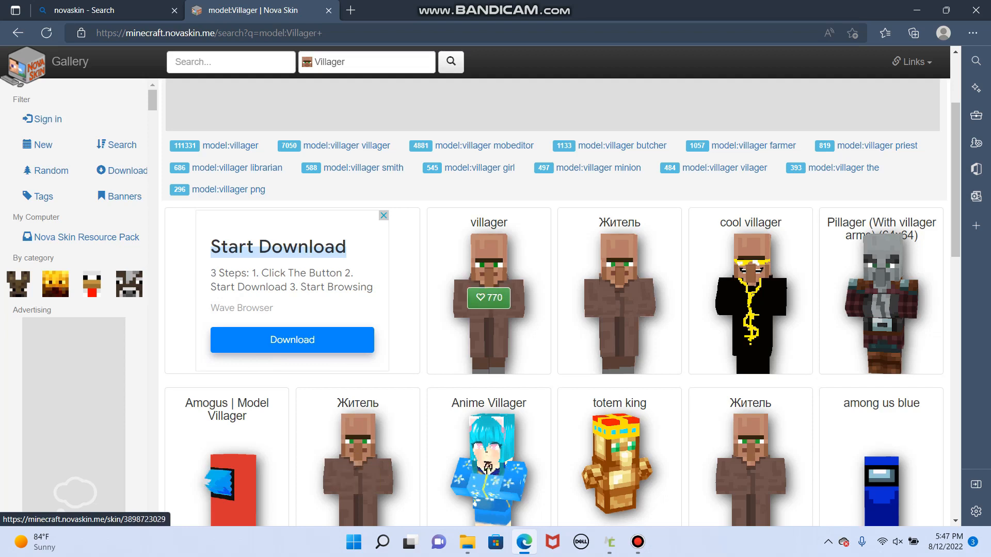
- Search the gallery's Villager skins for ghost
left_click(231, 62)
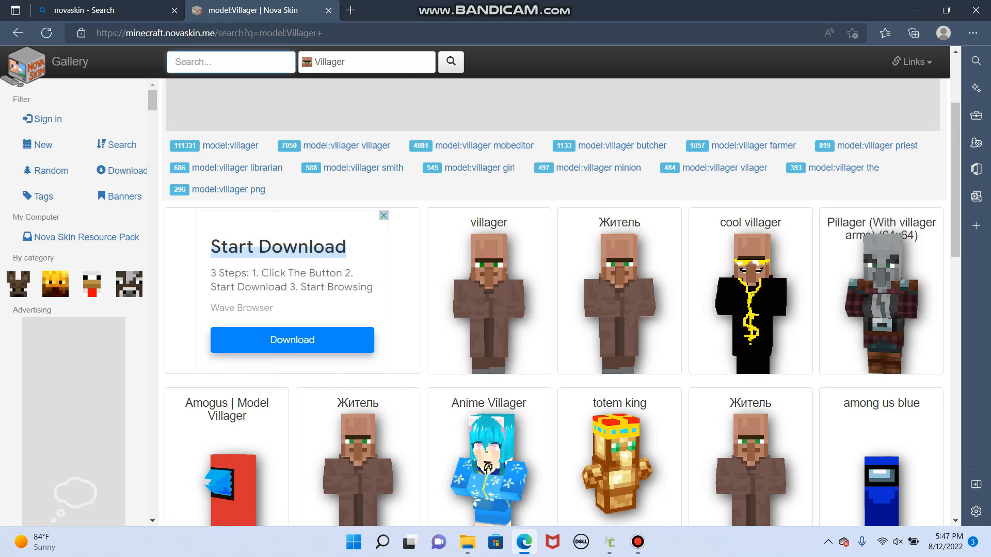
type("ghost")
key("Return")
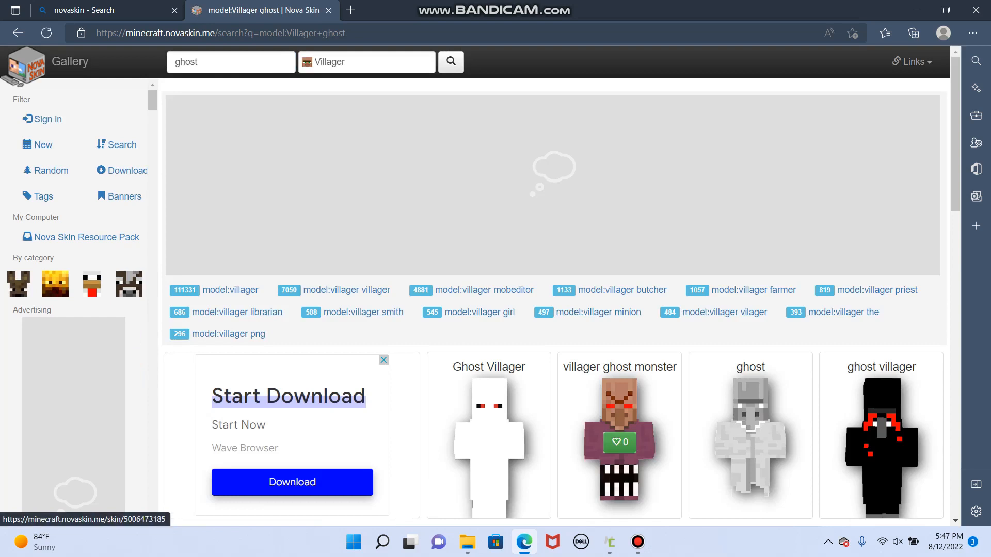
- Look through the ghost results, open the pale grey Villager skin titled ghost, and download its texture as ghost.png
scroll(751, 387, "down", 3)
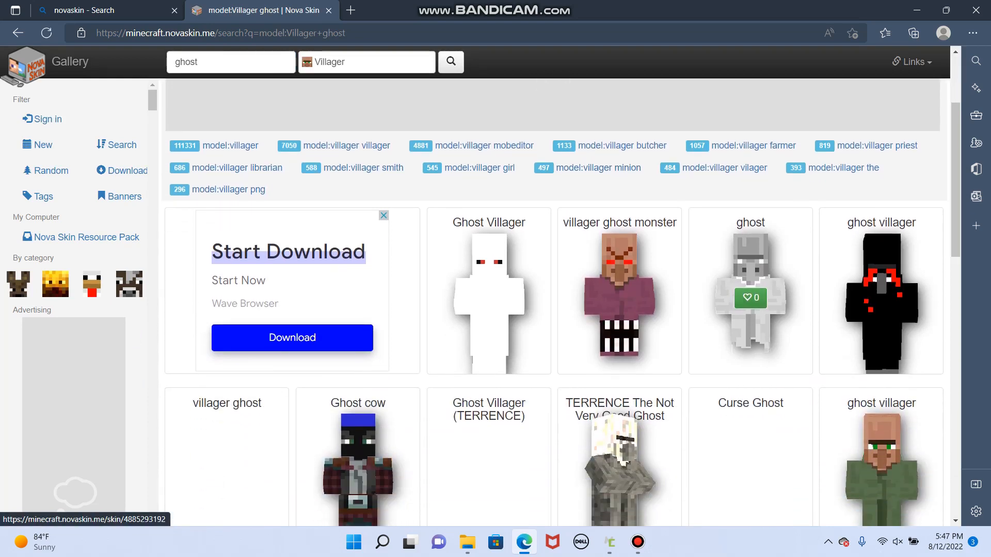
scroll(751, 309, "down", 9)
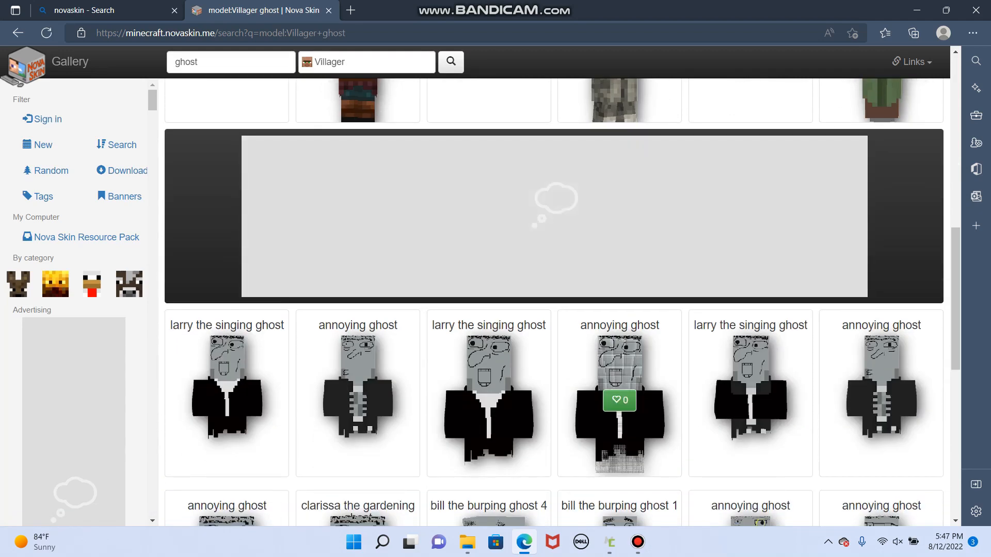
scroll(751, 361, "down", 4)
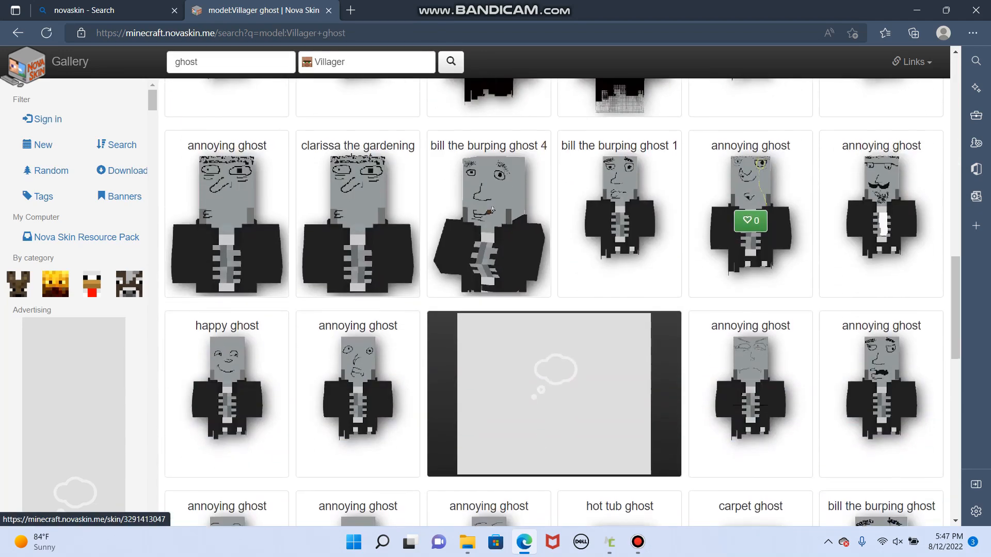
scroll(751, 361, "down", 6)
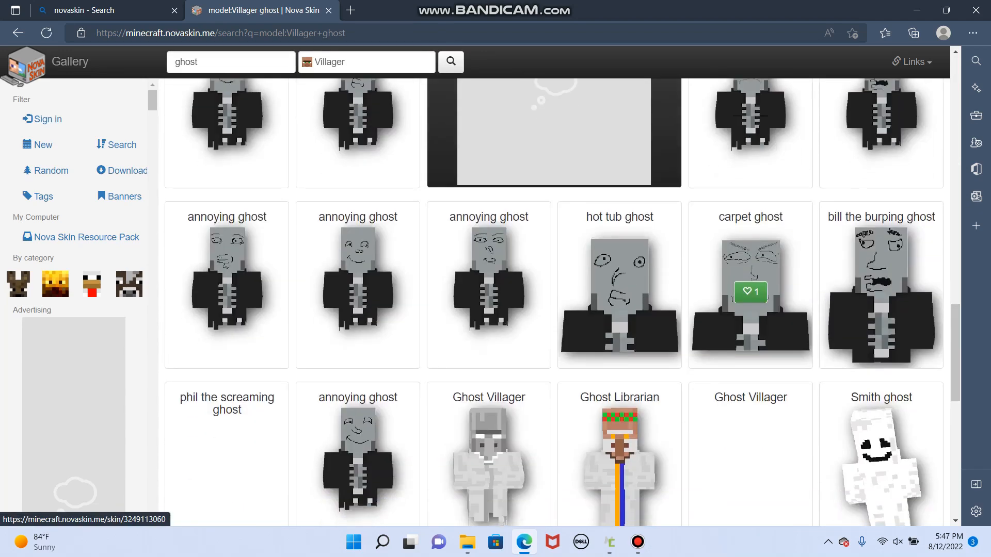
scroll(750, 336, "down", 2)
scroll(751, 335, "up", 6)
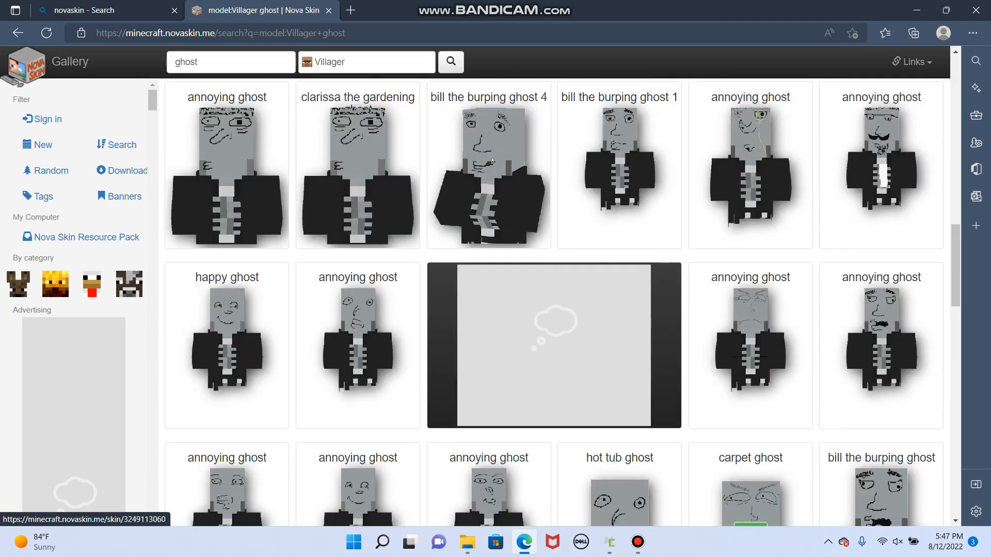
scroll(491, 161, "up", 15)
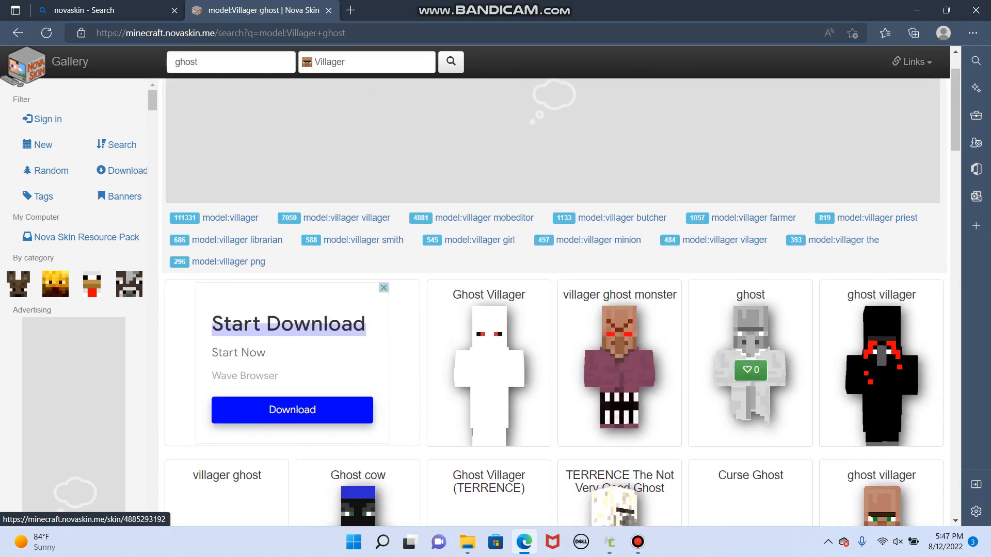
left_click(751, 362)
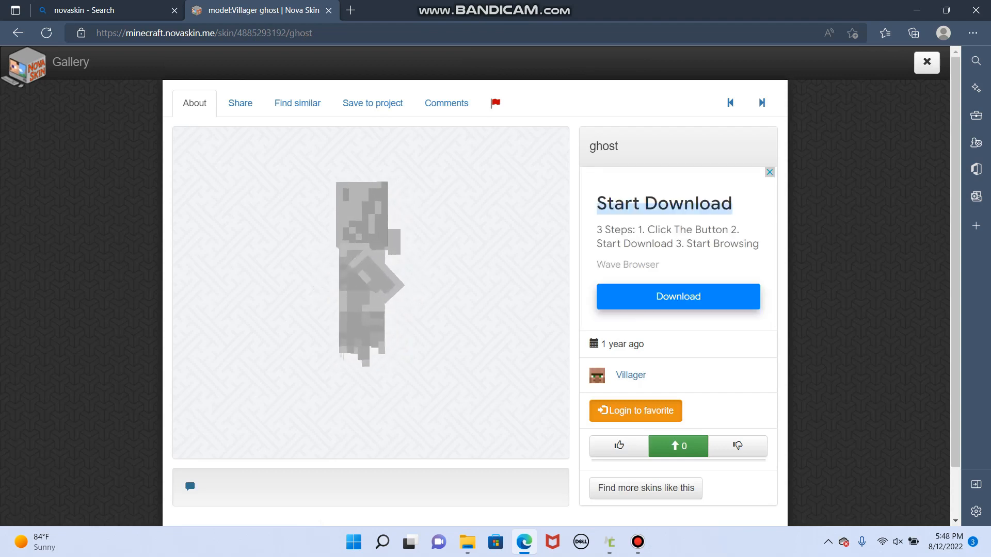
scroll(480, 285, "down", 1)
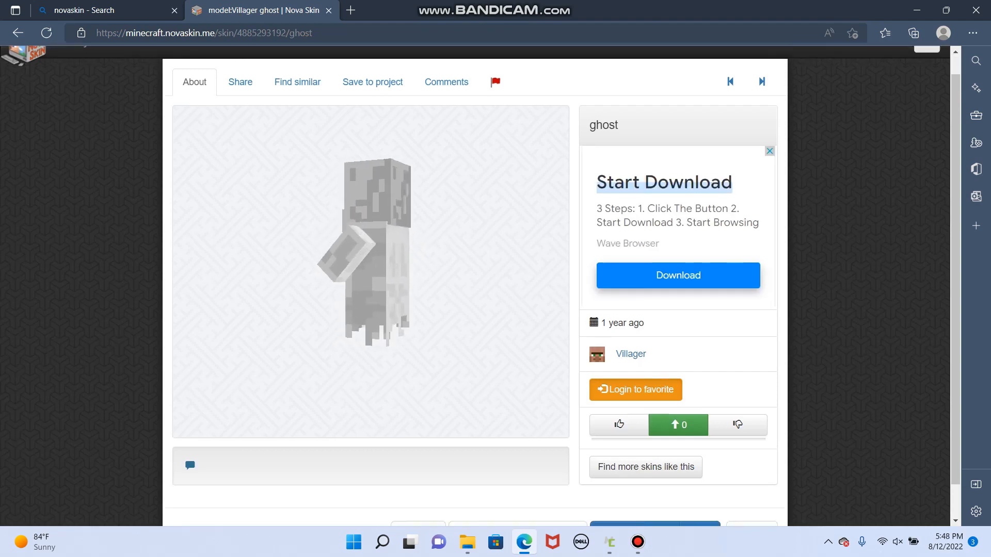
scroll(480, 285, "down", 2)
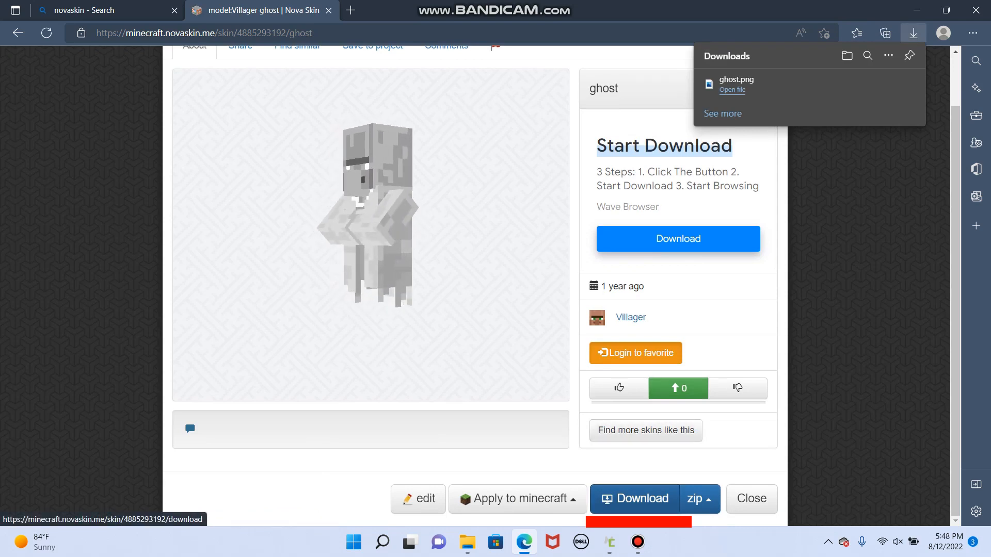
mouse_move(737, 86)
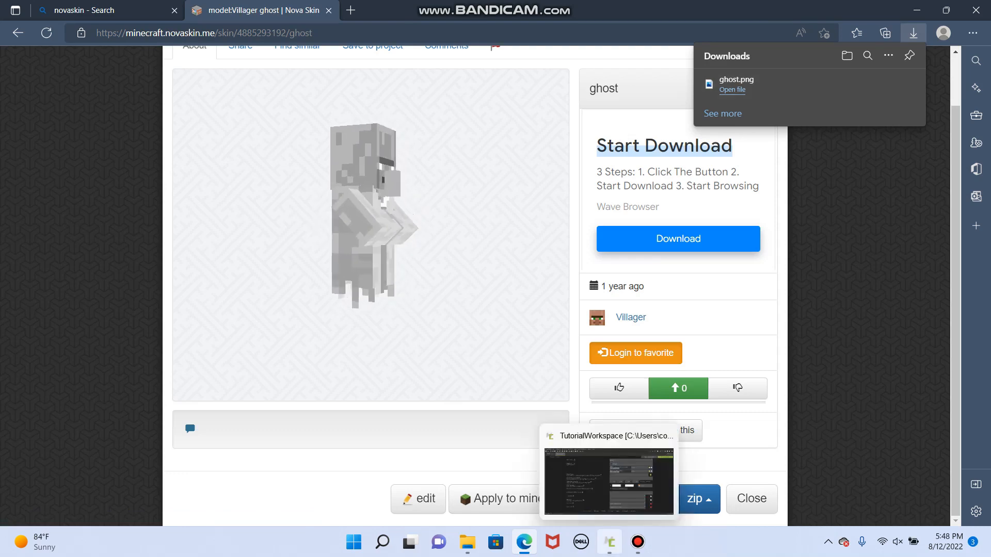
- Switch to MCreator and import the ghost PNG from Downloads as an entity texture
left_click(609, 470)
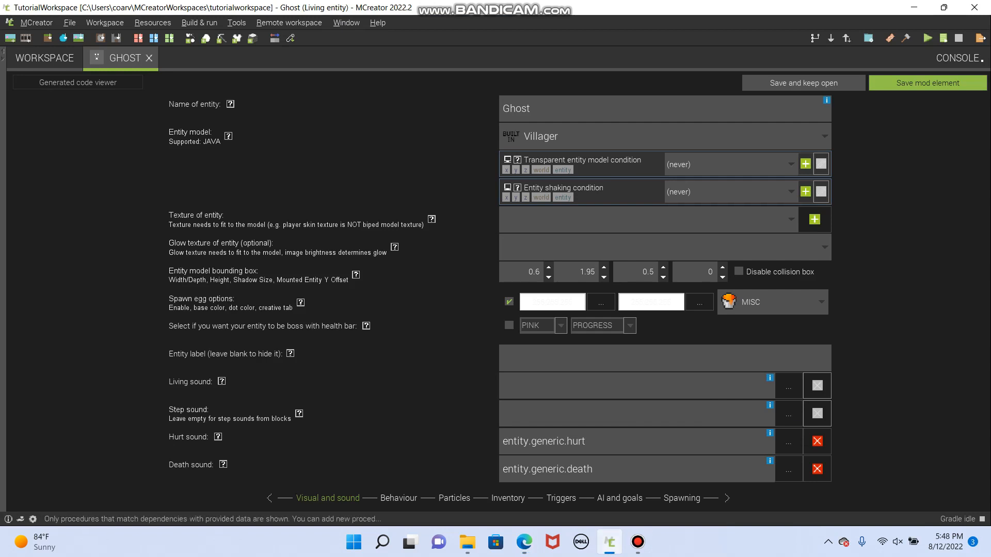
left_click(815, 219)
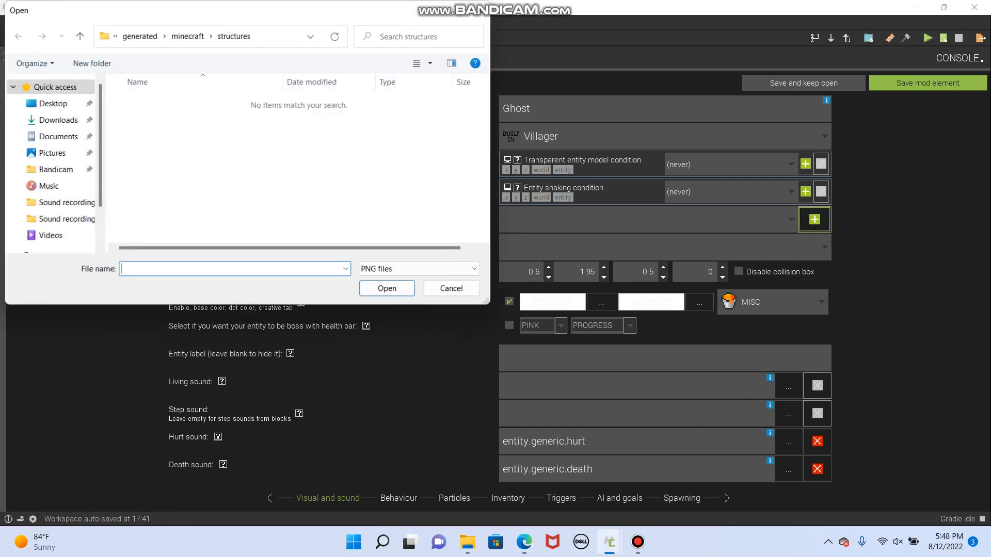
left_click(58, 120)
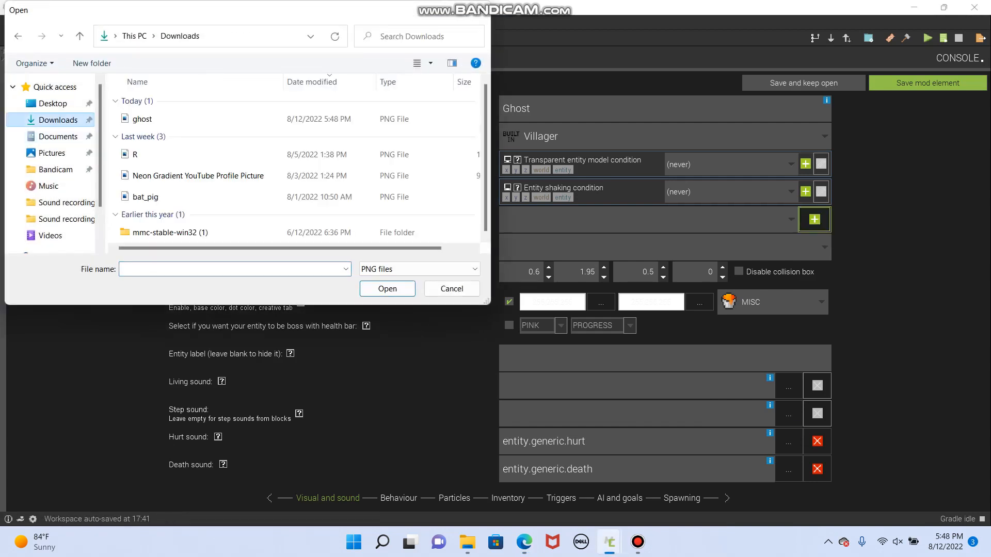
left_click(142, 119)
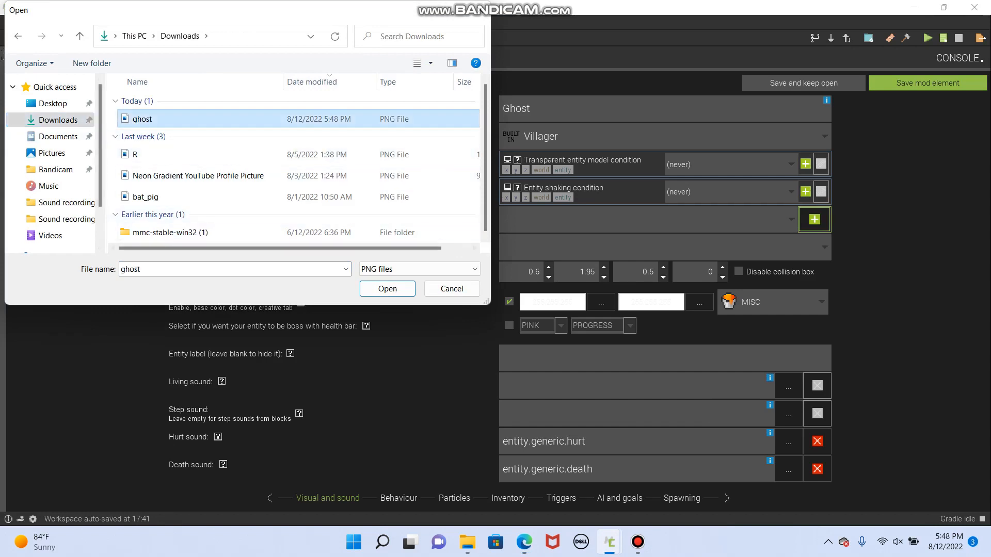
left_click(387, 289)
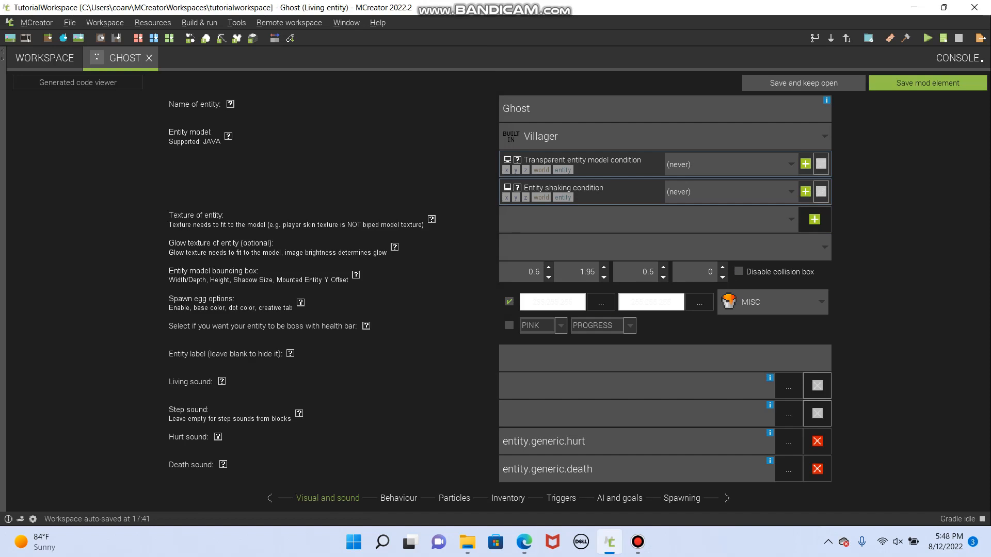
- Set the spawn egg's base color to light grey 190,190,190 and its dot color to blue-grey 131,143,152
left_click(601, 302)
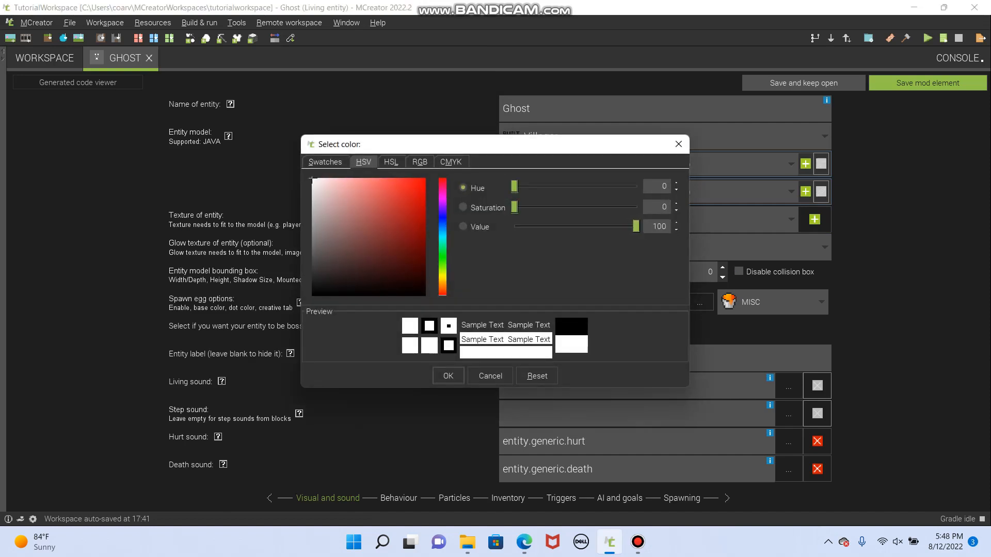
left_click_drag(311, 180, 312, 208)
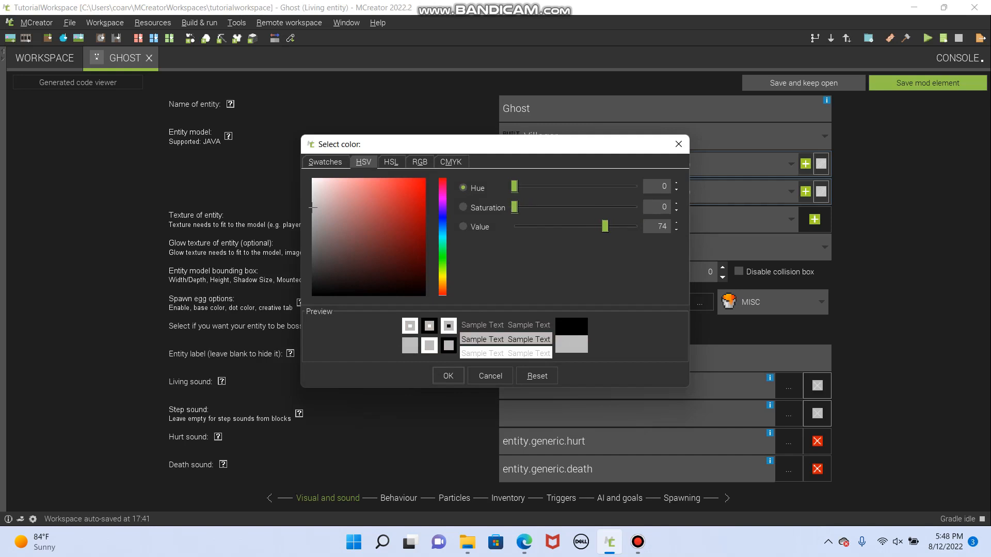
left_click(447, 376)
left_click(699, 302)
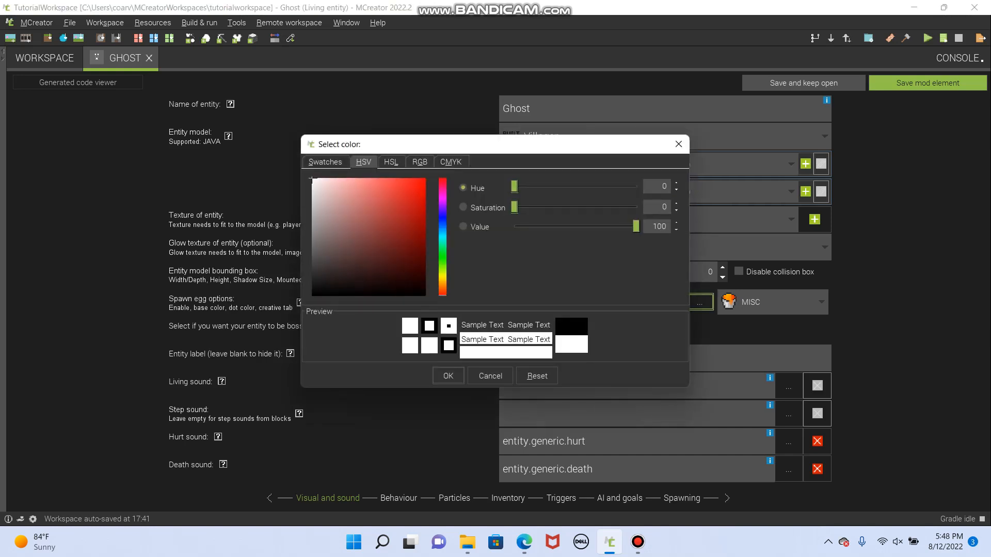
left_click(442, 227)
left_click_drag(312, 229, 320, 225)
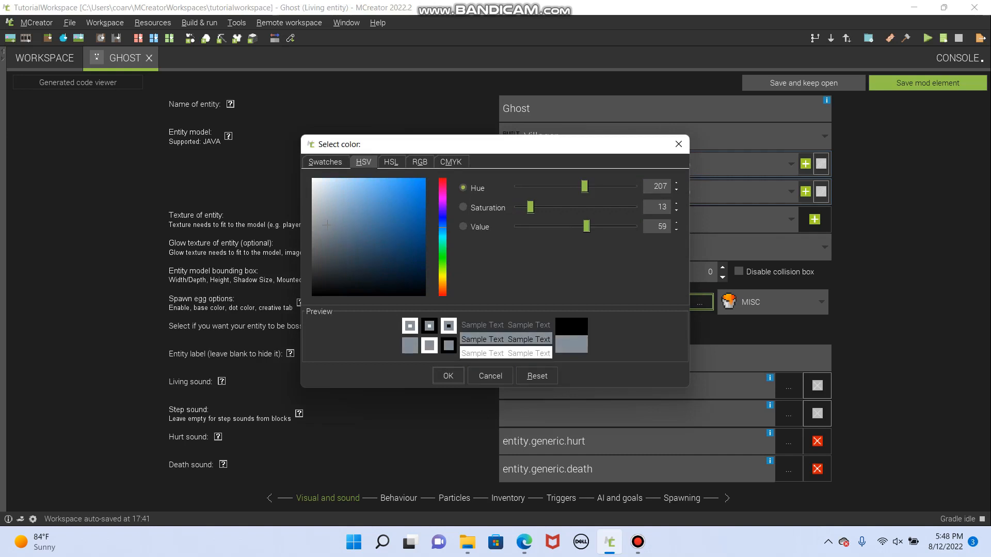
left_click(448, 376)
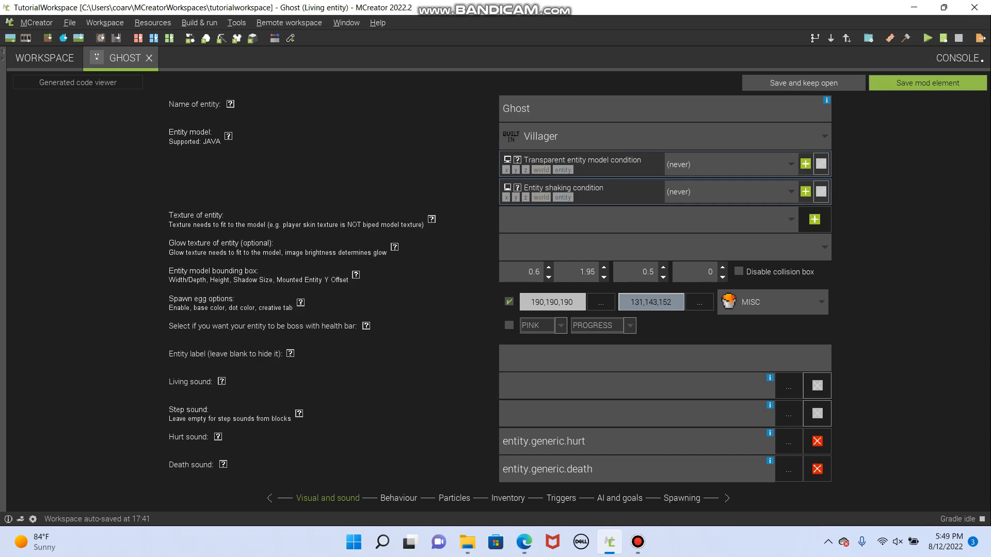
type("GARY's GHOST")
key("BackSpace")
key("BackSpace")
key("BackSpace")
key("BackSpace")
key("BackSpace")
key("BackSpace")
key("BackSpace")
key("BackSpace")
key("BackSpace")
key("BackSpace")
key("BackSpace")
key("BackSpace")
- Make the entity a boss with a YELLOW health bar in the NOTCHED_6 style
left_click(510, 326)
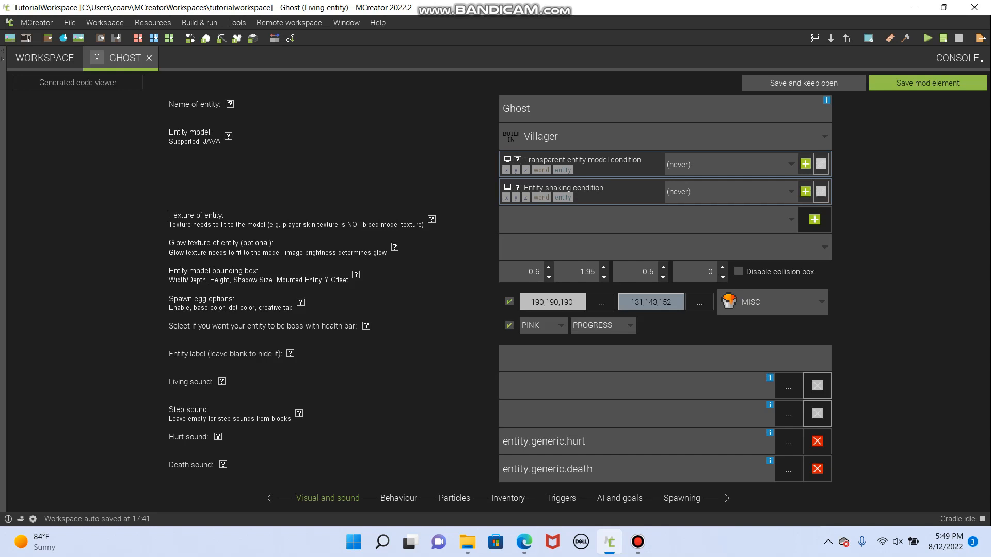
left_click(544, 326)
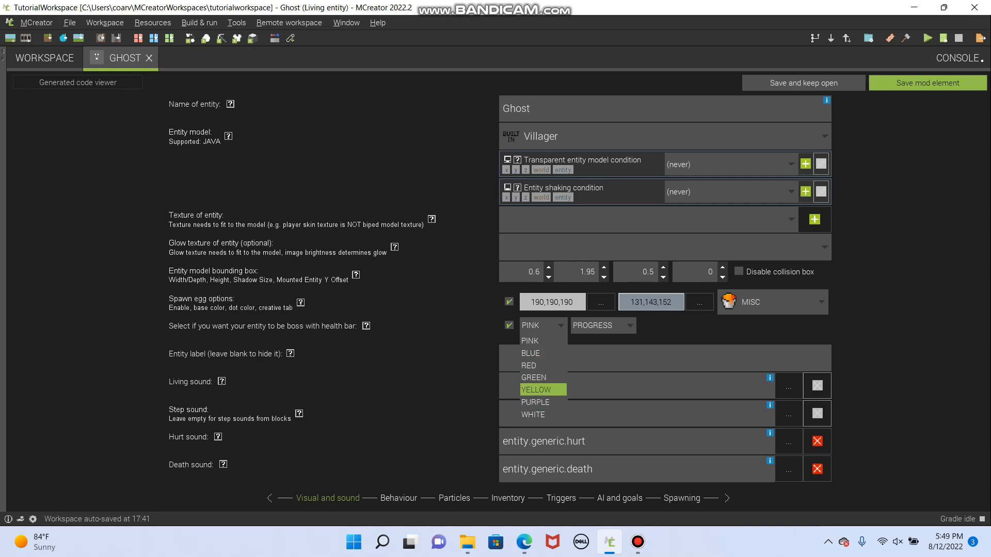
left_click(543, 391)
left_click(603, 325)
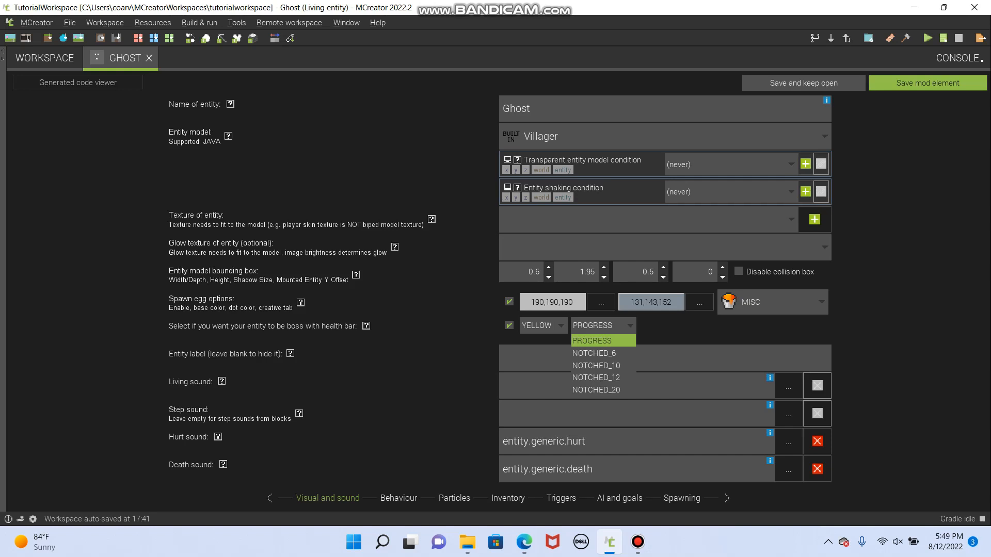
left_click(594, 354)
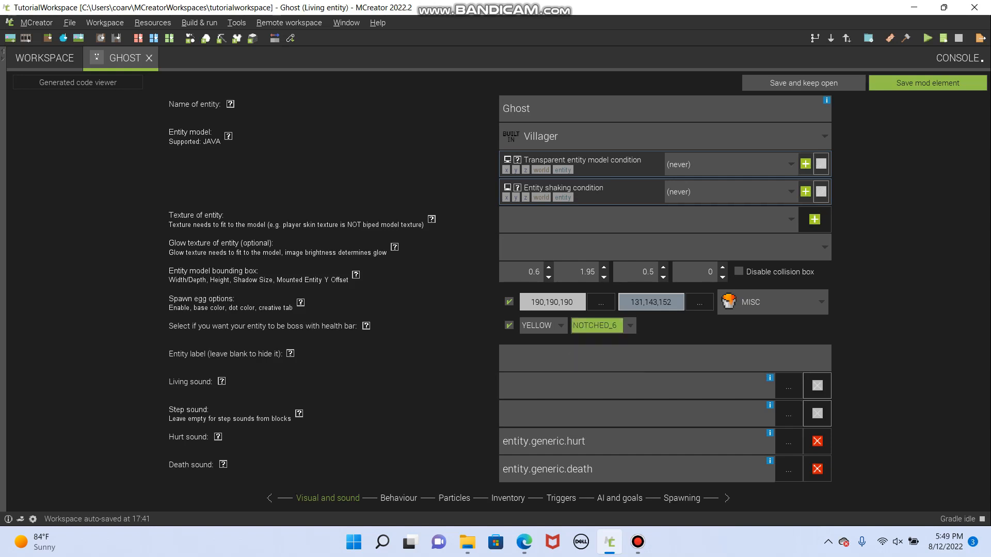
- Try several health bar styles, ending on NOTCHED_20, and turn the boss option off again
left_click(603, 325)
key("Return")
left_click(604, 325)
left_click(603, 390)
left_click(603, 325)
left_click(602, 353)
left_click(602, 325)
left_click(603, 340)
left_click(603, 325)
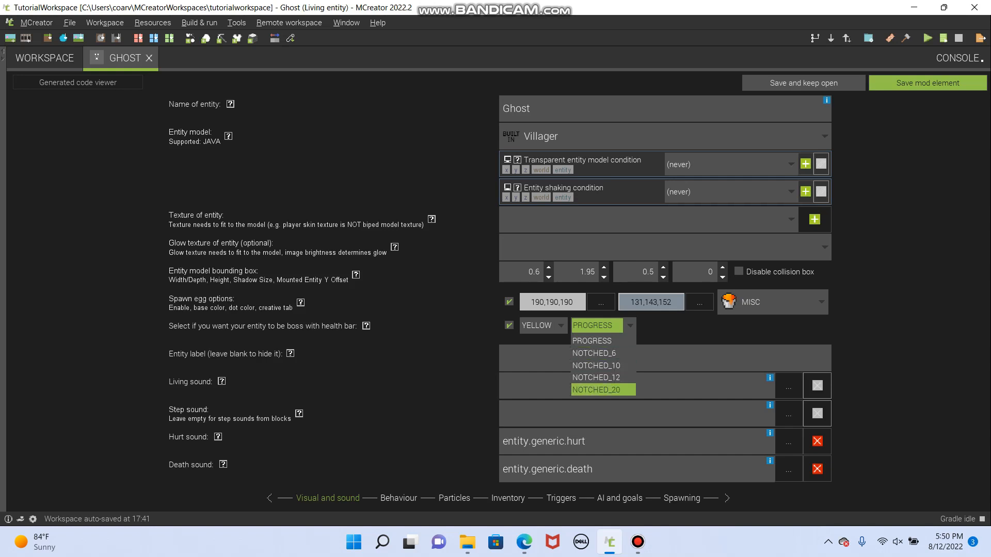
left_click(603, 390)
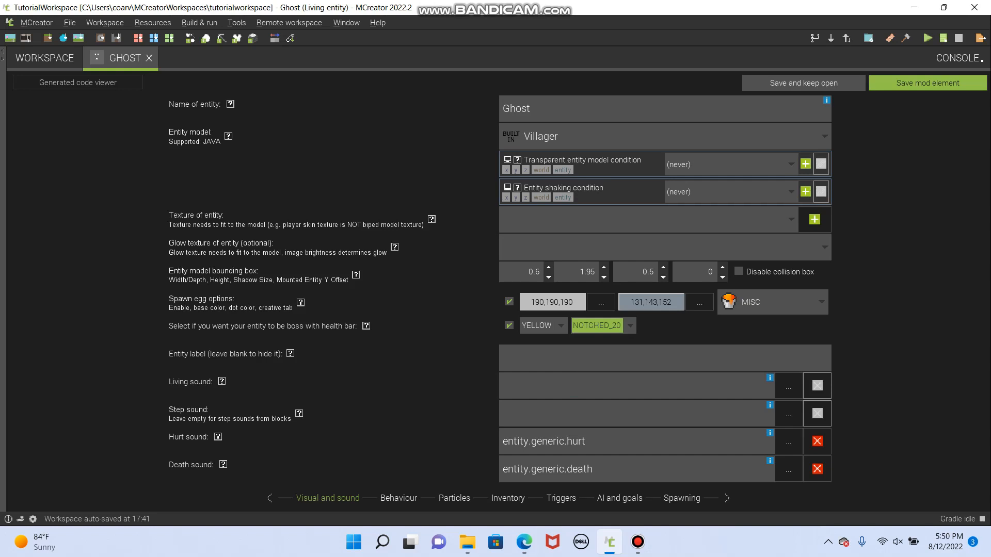
left_click(509, 326)
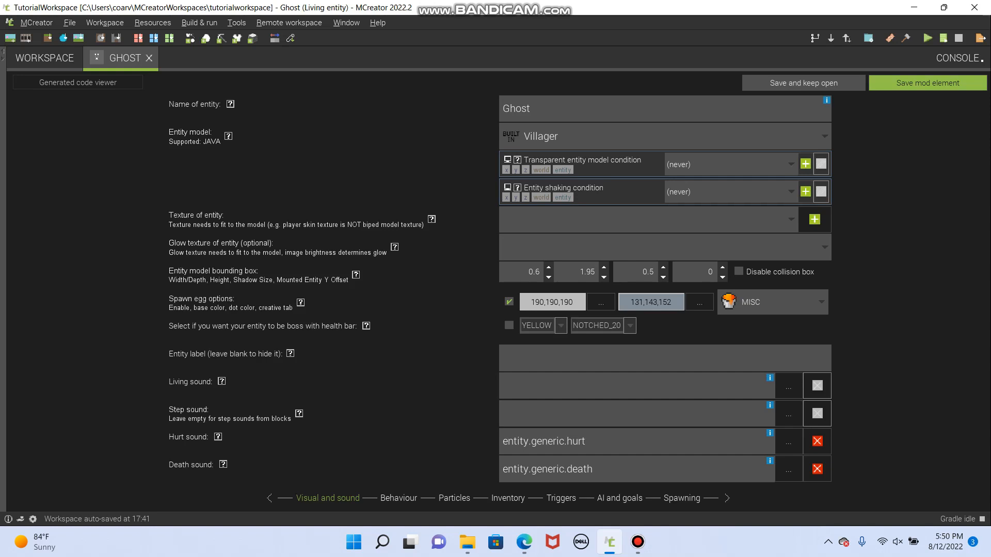
- In the Behaviour settings, choose Mob as the behavioural characteristic and set MagicStaff as the mob's default drop
left_click(398, 498)
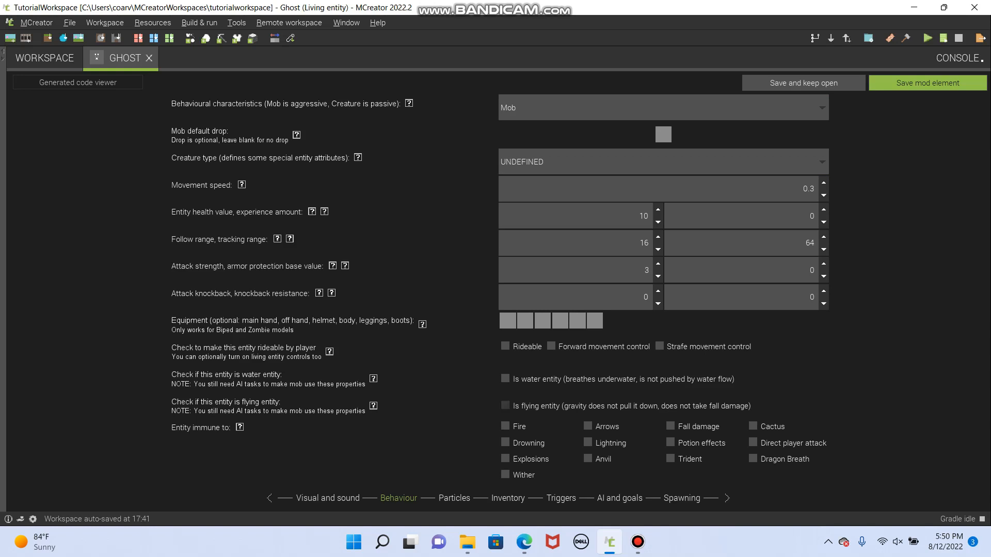
left_click(664, 108)
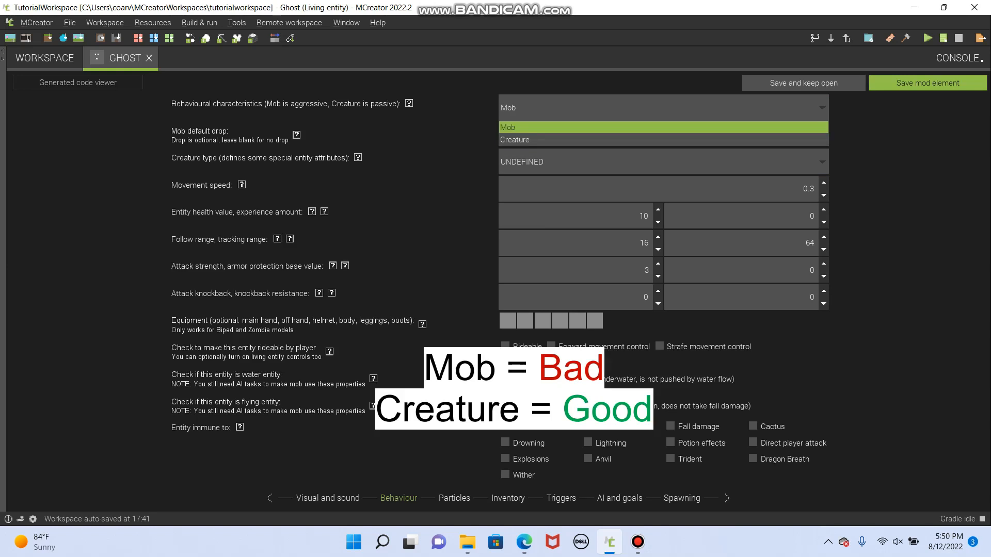
left_click(663, 128)
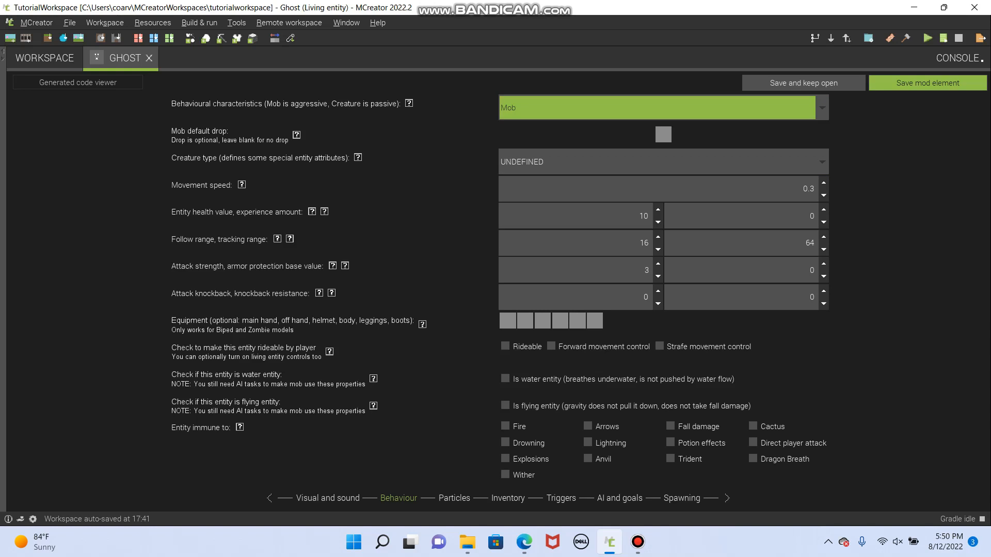
left_click(663, 134)
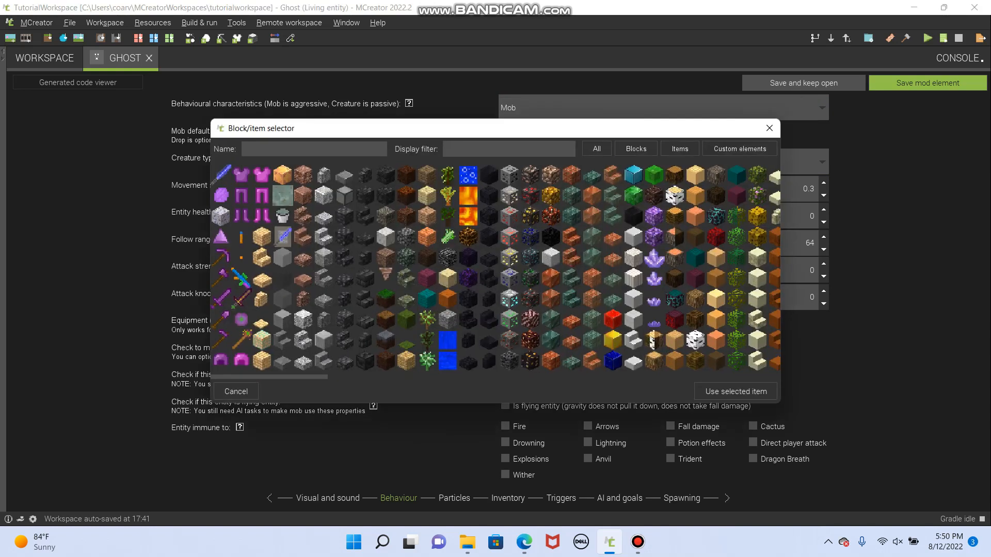
left_click(242, 340)
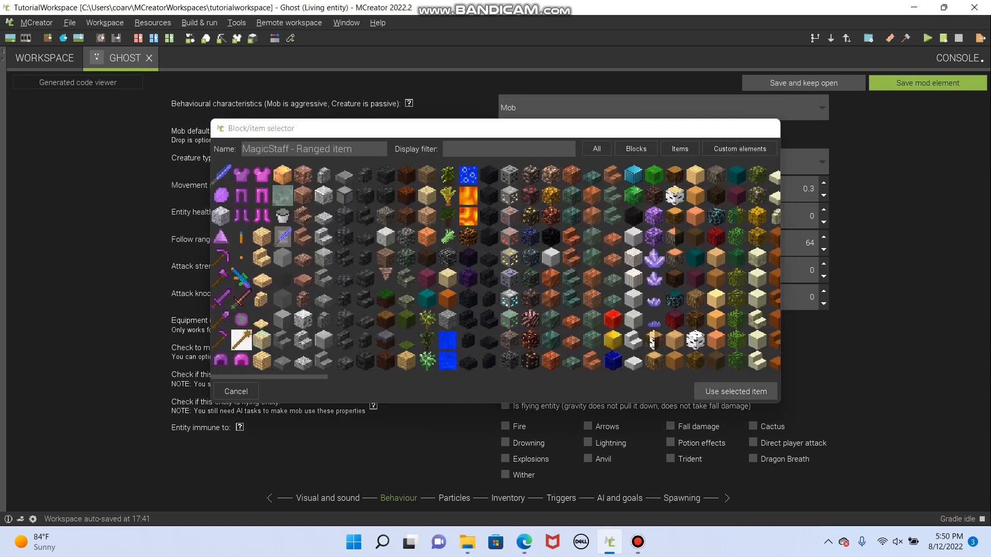
left_click(736, 391)
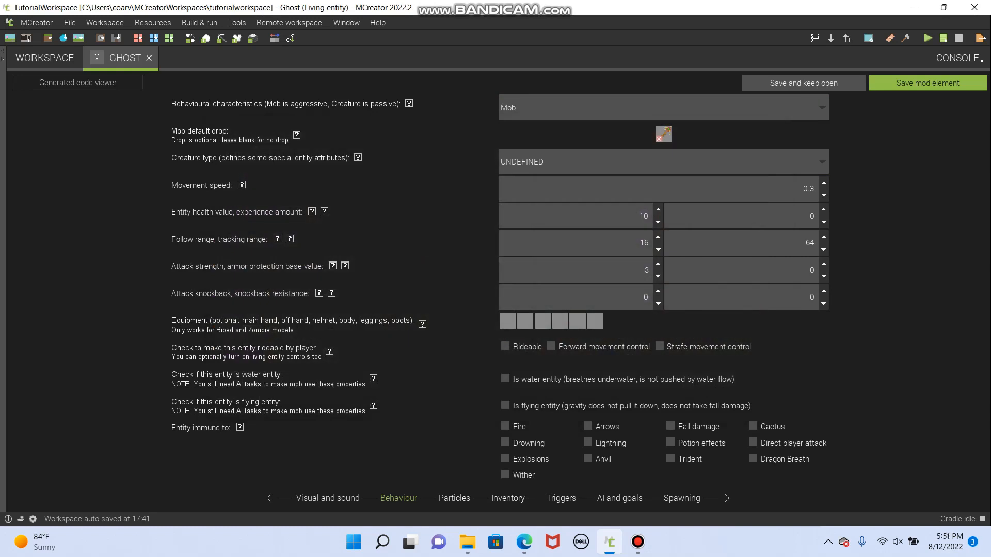
- Set the creature type to UNDEAD and the movement speed to 0.35
left_click(664, 162)
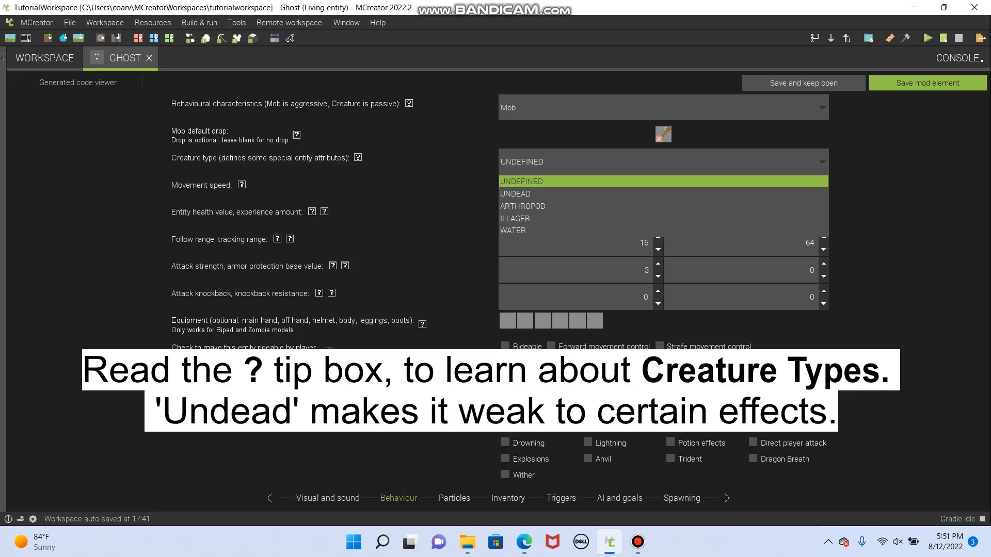
left_click(663, 194)
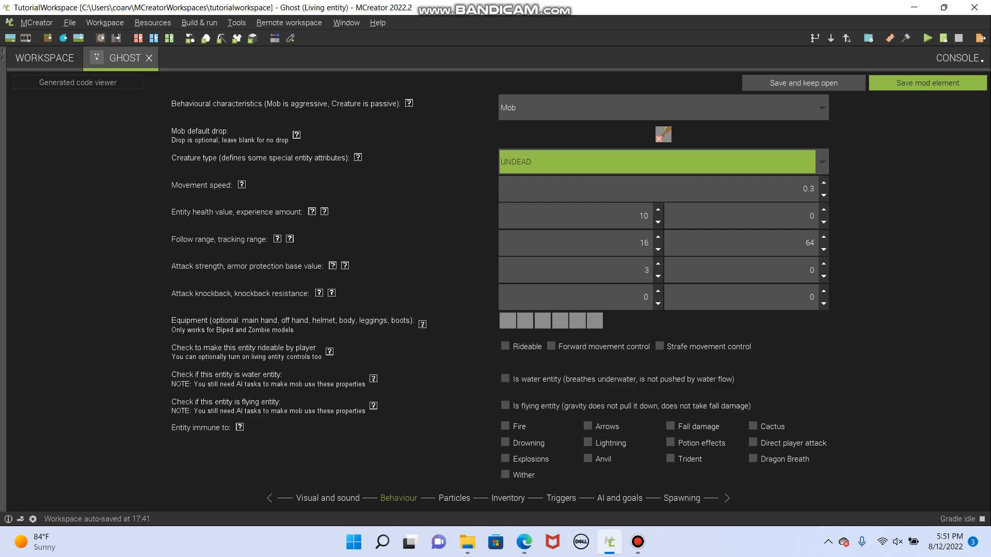
left_click(241, 185)
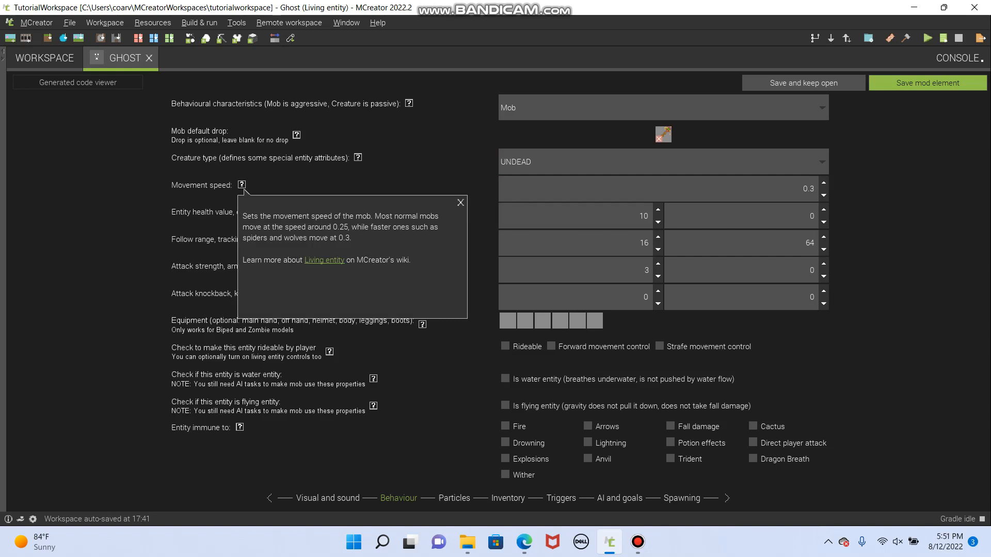
left_click(460, 203)
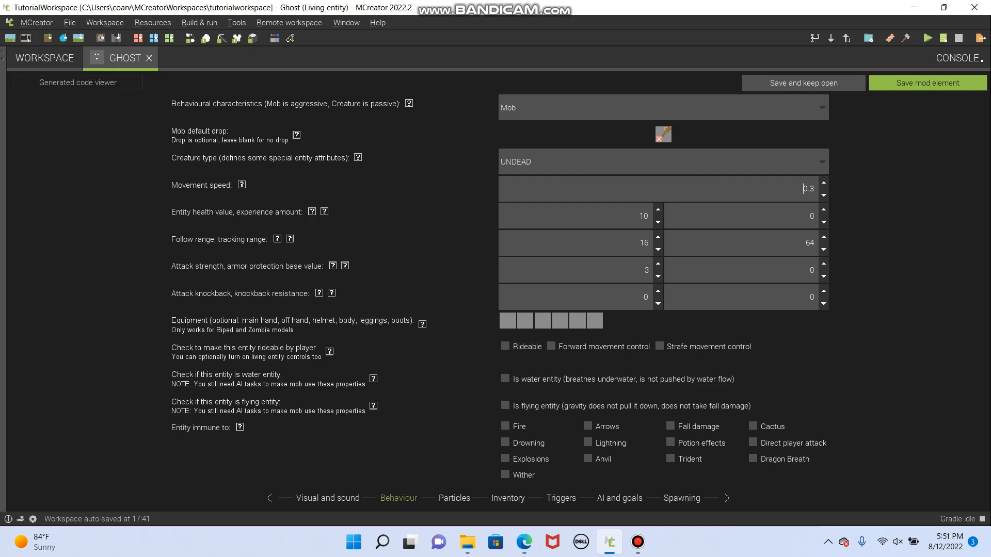
type("5")
- Set the entity's health value to 50 and its experience amount to 50
double_click(640, 216)
type("50")
left_click(810, 216)
double_click(811, 216)
type("50")
- Read the help tips on follow range and tracking range, and set the follow range to 5
left_click(277, 239)
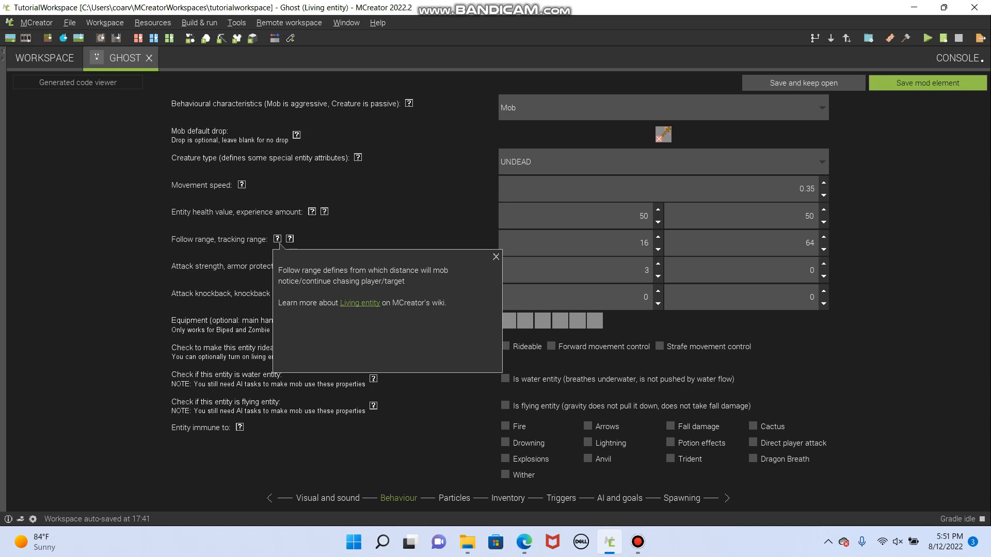
left_click(496, 257)
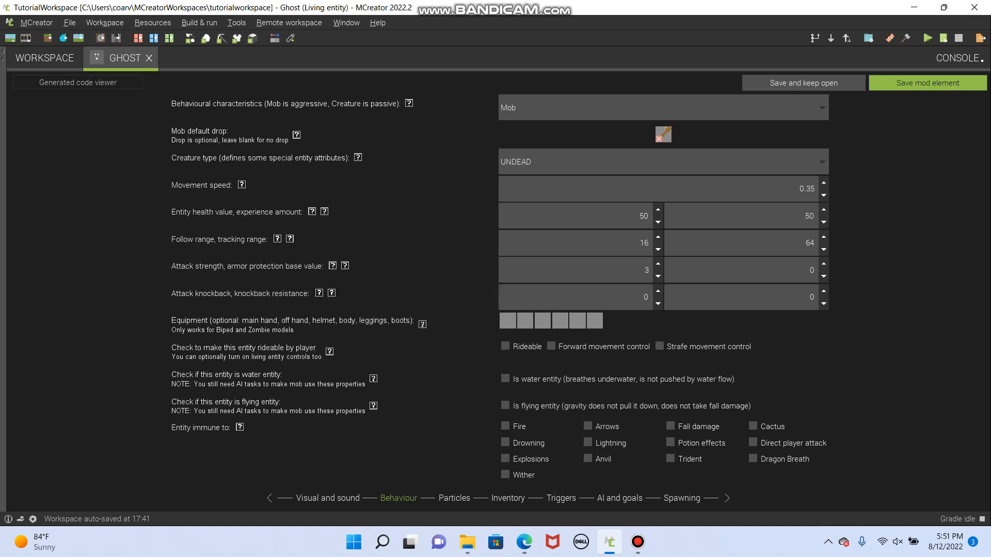
left_click(289, 239)
double_click(645, 243)
type("5")
- Set the attack strength to 8, the armor protection base value to 10 and the knockback resistance to 100
double_click(646, 269)
type("8")
double_click(812, 270)
type("10")
type("1")
- Search the main hand equipment items for "nether" and leave the slot empty
left_click(508, 321)
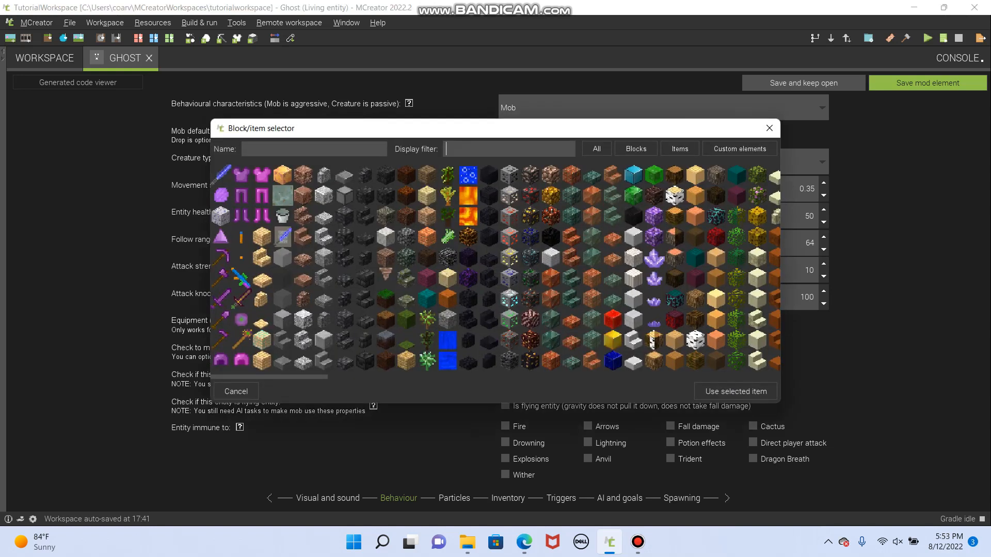
type("nether")
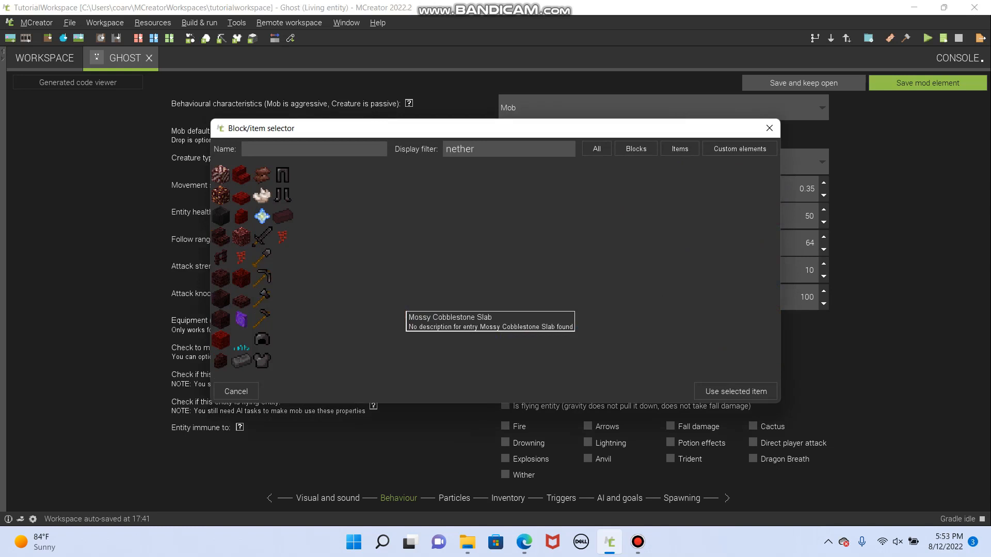
left_click(769, 128)
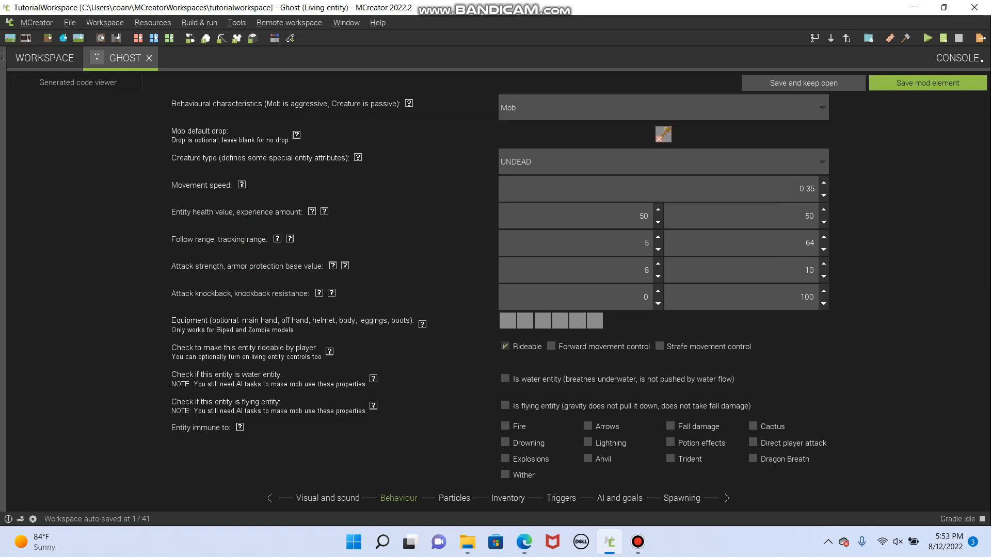
- Try the forward and strafe movement controls for riding, and turn them and the Rideable option off again
left_click(551, 346)
left_click(660, 346)
left_click(659, 347)
left_click(551, 346)
left_click(506, 347)
left_click(638, 542)
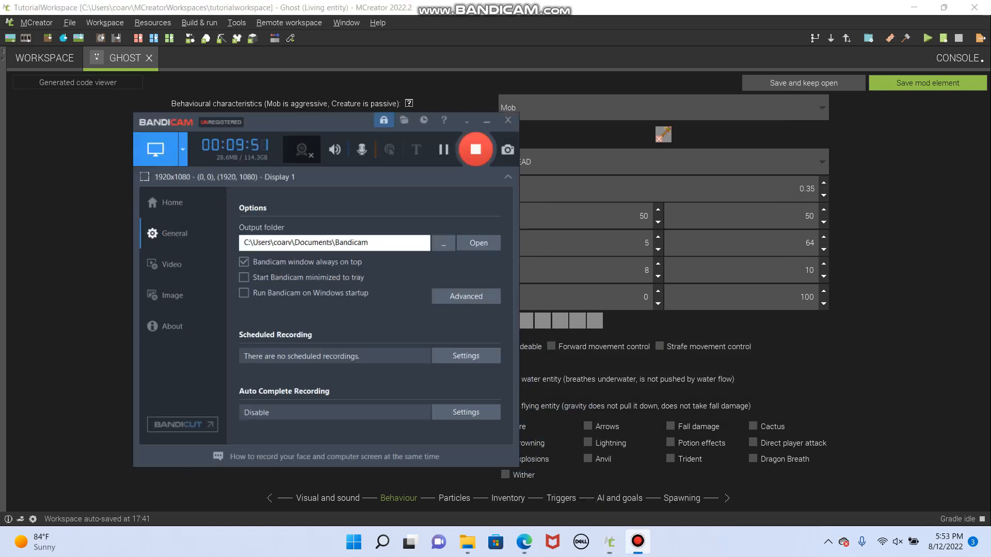
left_click(470, 137)
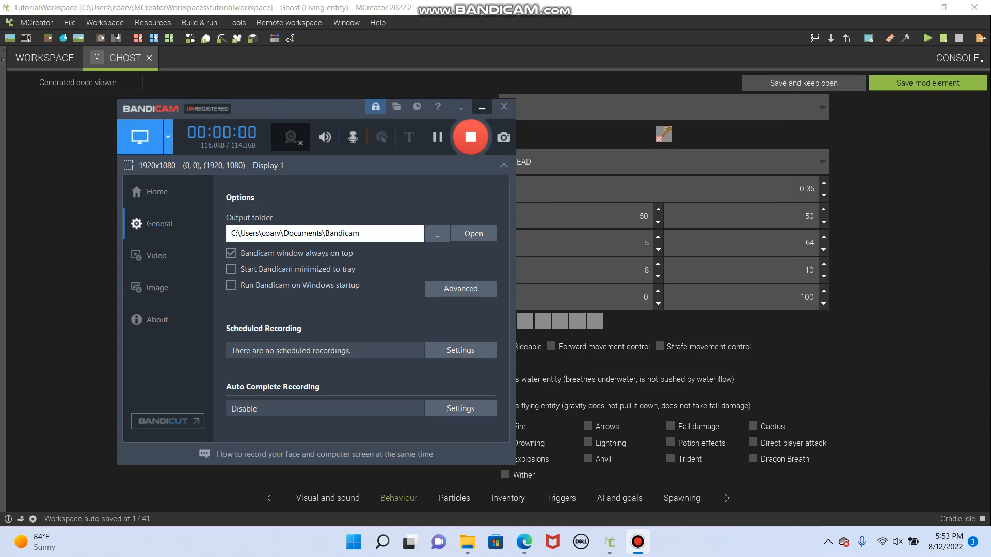
left_click(482, 106)
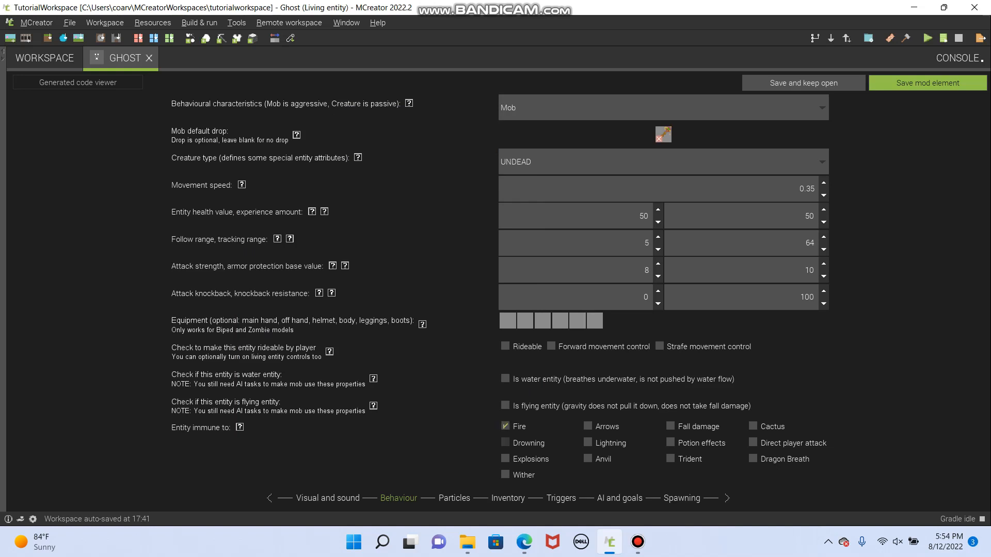
- Make the entity immune to fire, drowning and fall damage, and mark it as a flying entity
left_click(505, 442)
left_click(671, 426)
left_click(506, 405)
- In the Particles settings, try spawning particles around the entity, browse the particle types and turn the option off again
left_click(454, 499)
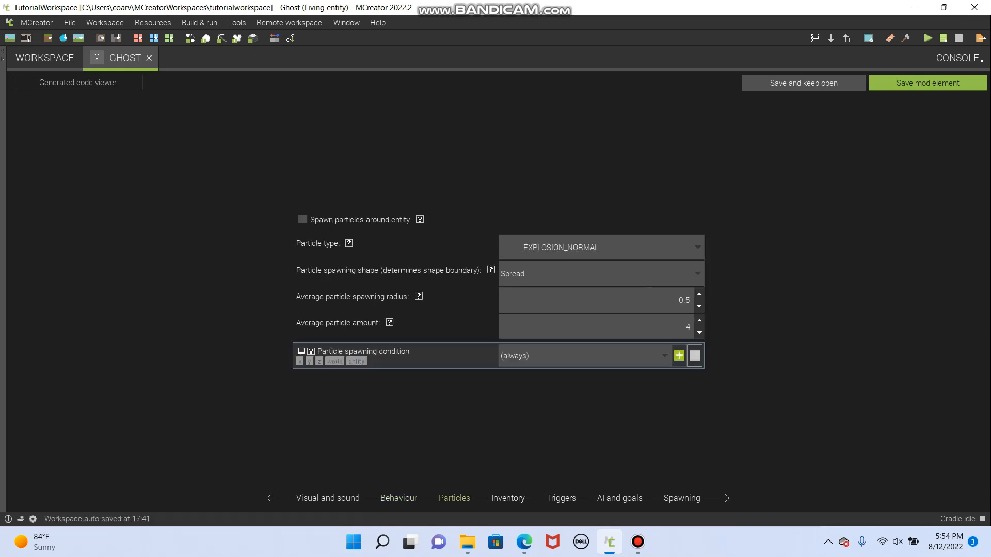
left_click(302, 220)
left_click(602, 248)
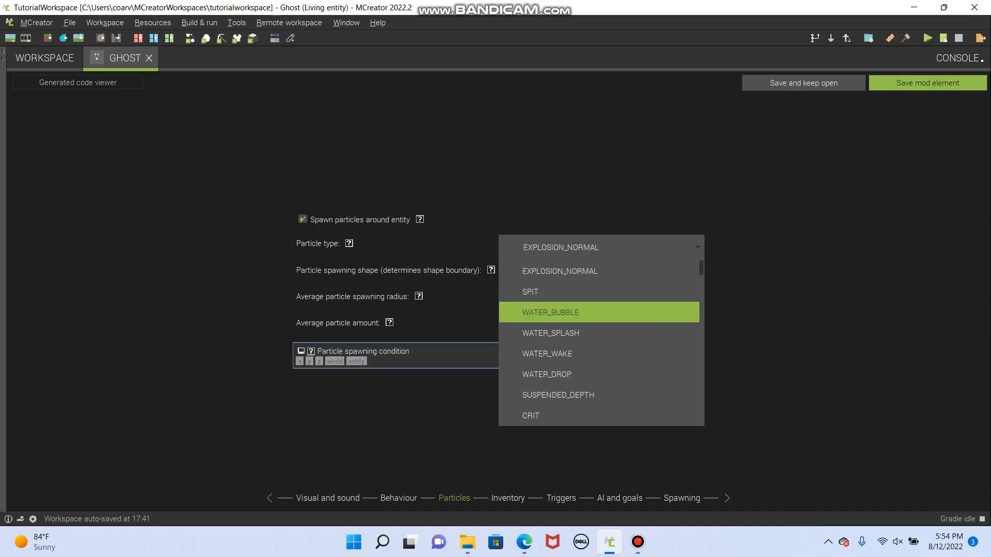
scroll(601, 385, "down", 13)
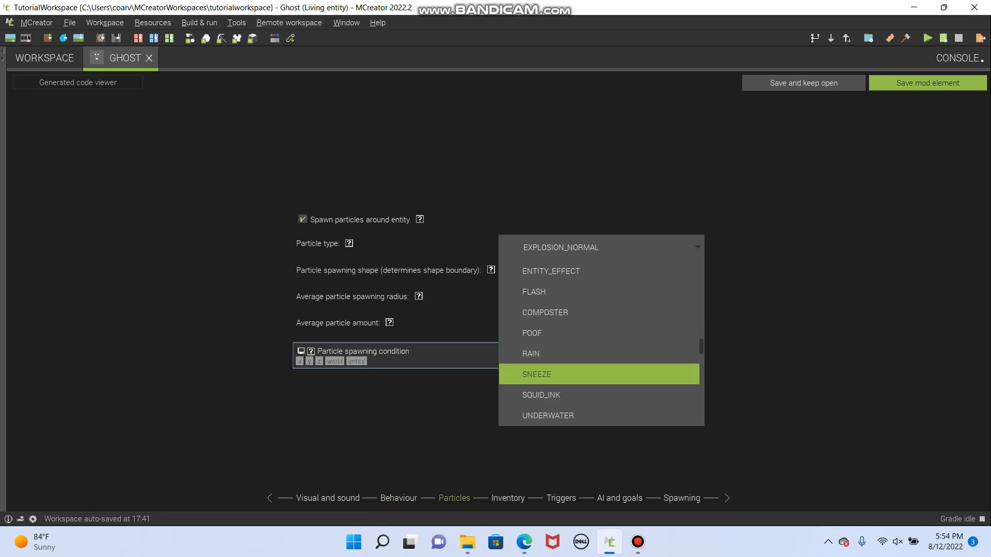
scroll(599, 362, "up", 8)
left_click(601, 248)
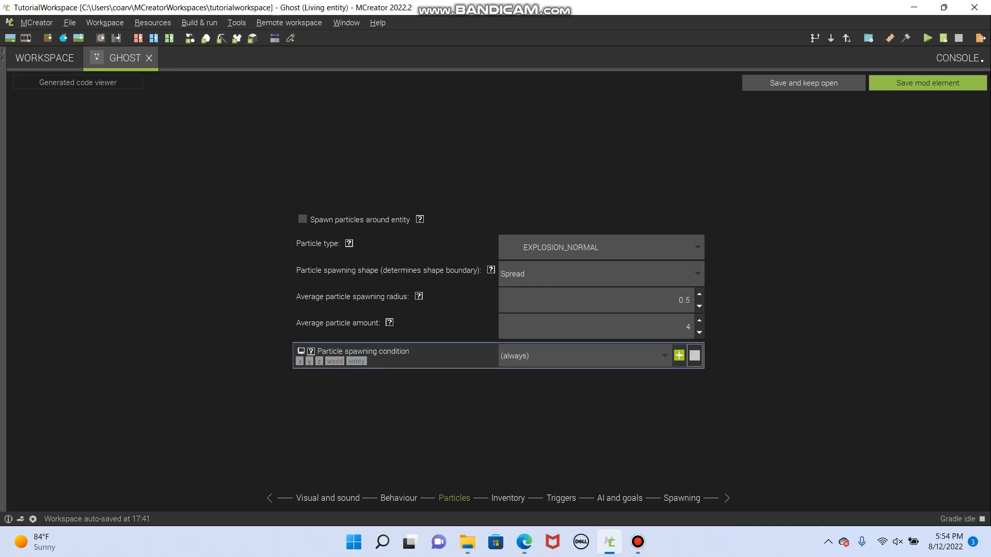
- Examine the GUI choices in the Inventory settings and the procedure events in the Triggers settings
left_click(507, 499)
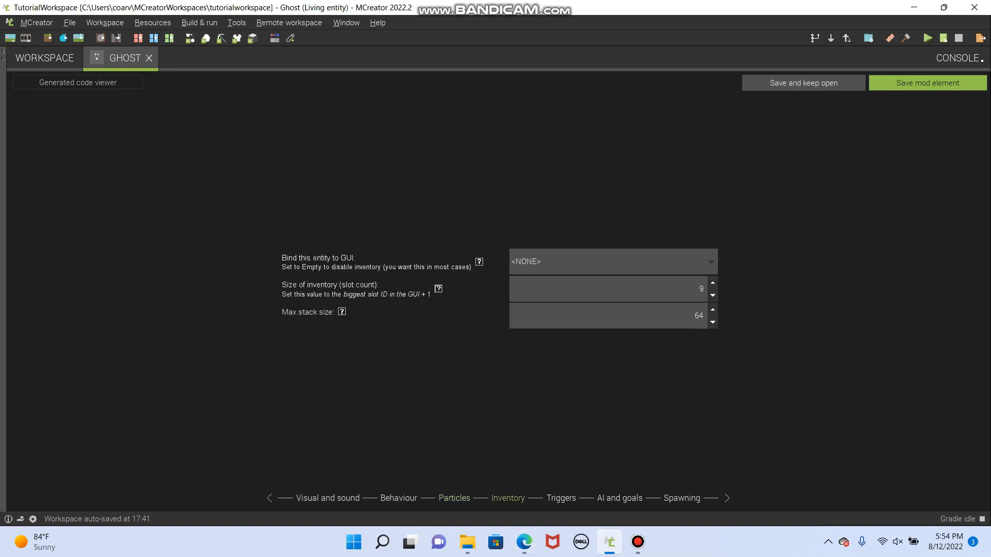
left_click(613, 262)
left_click(613, 262)
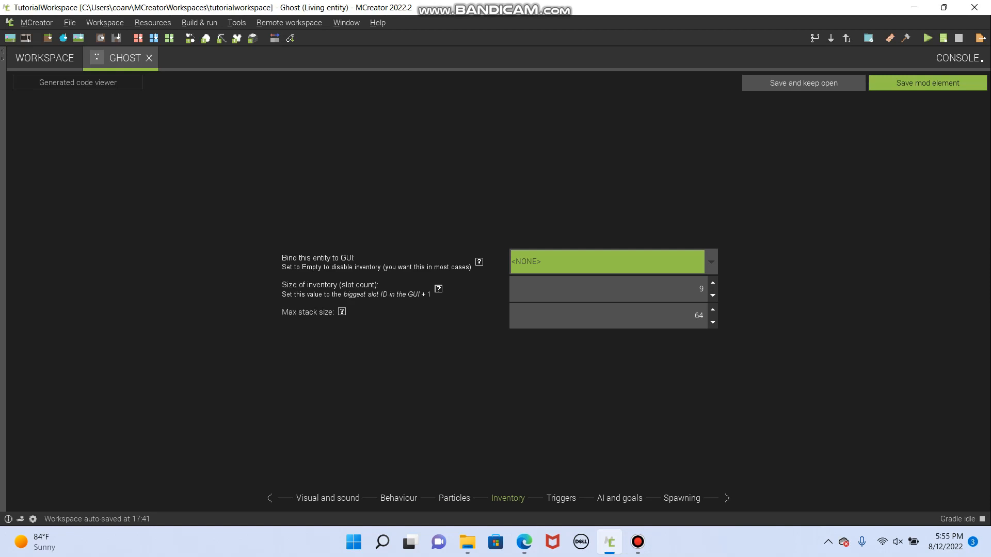
left_click(561, 498)
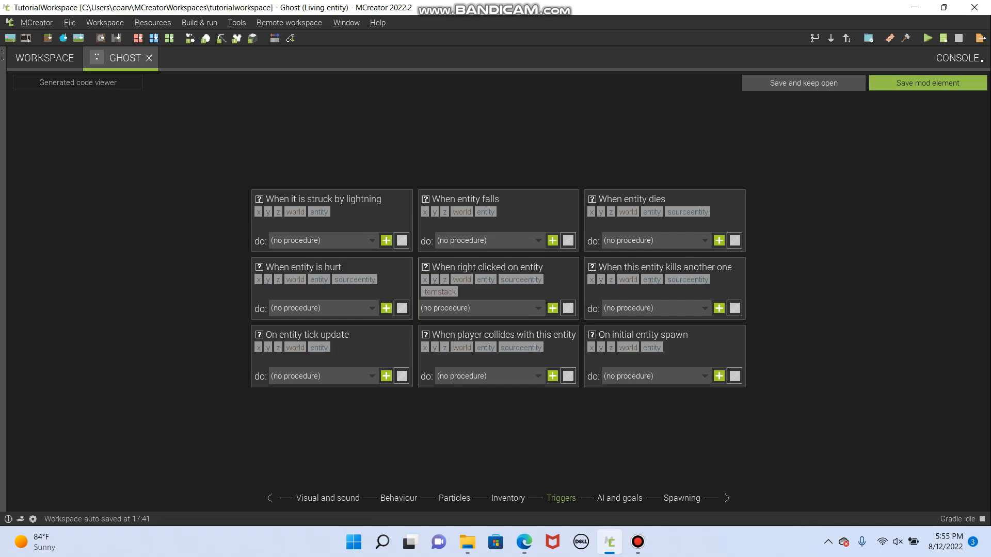
- In the AI and goals settings, switch the animal type option on and off several times, leaving it off
left_click(620, 499)
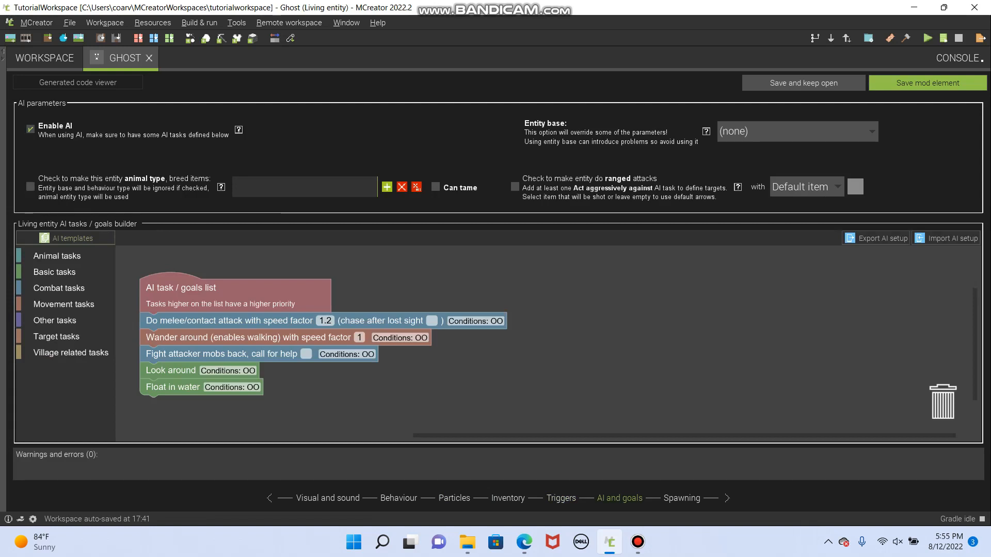
left_click(31, 186)
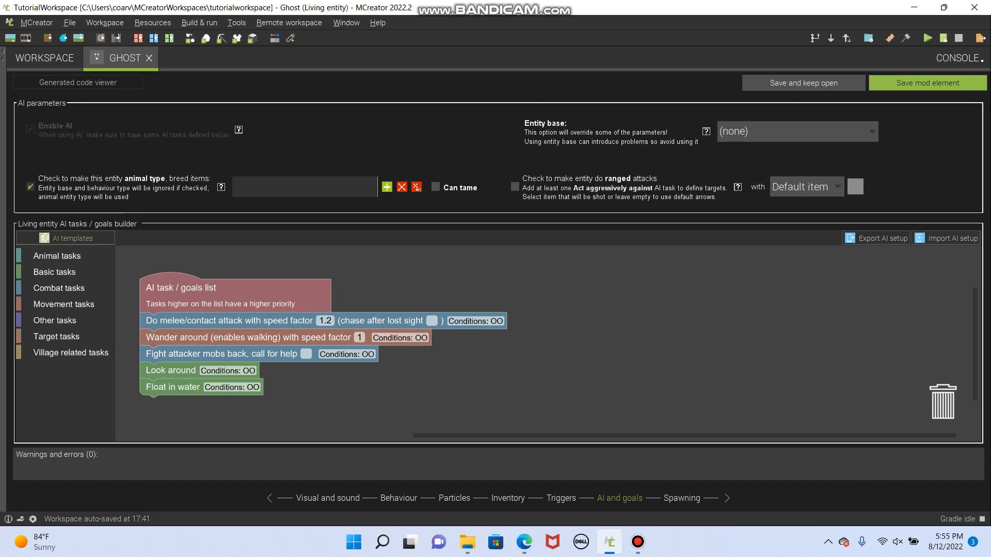
left_click(30, 187)
left_click(31, 186)
left_click(31, 187)
left_click(31, 187)
left_click(30, 187)
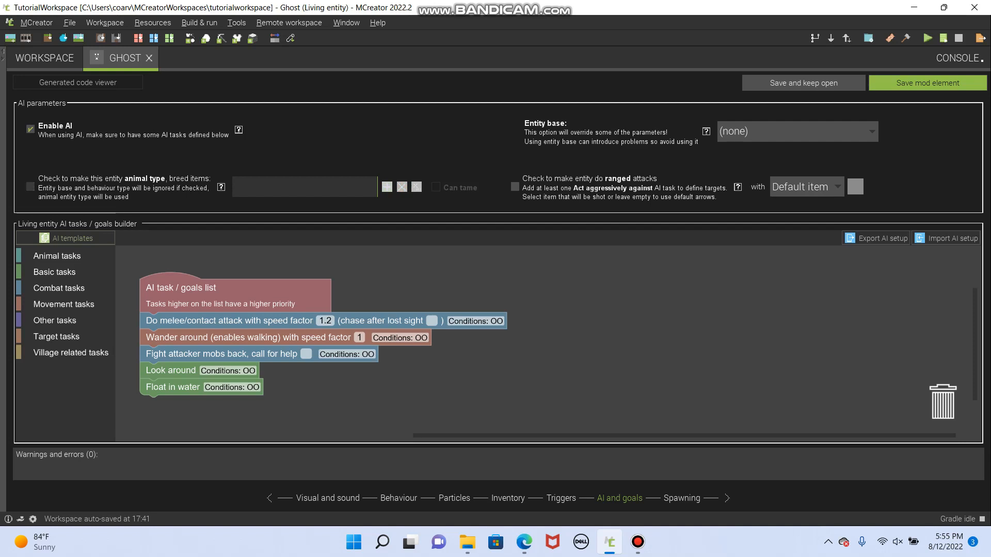
- Enable the animal type option, view the selectable breed items without adding any, and disable the option again
left_click(30, 187)
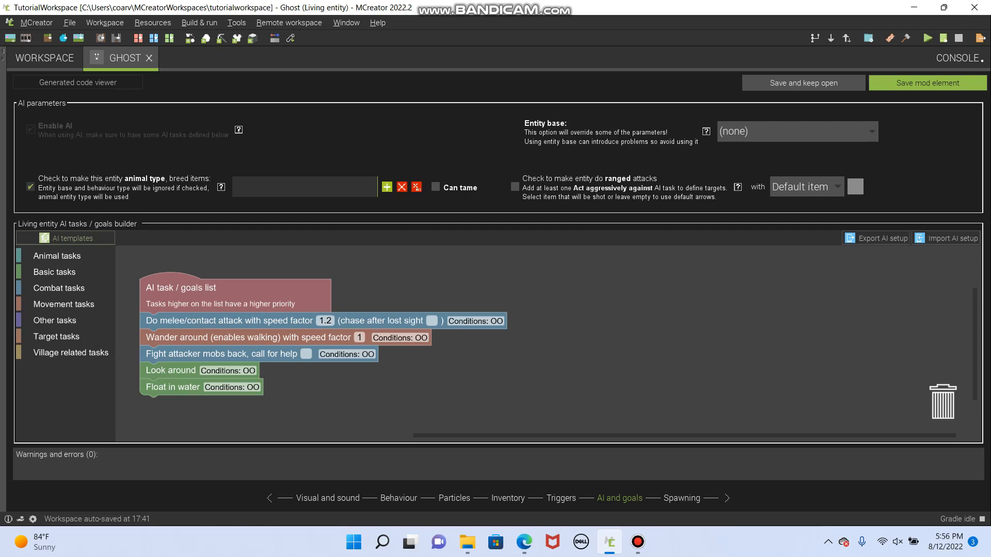
left_click(387, 188)
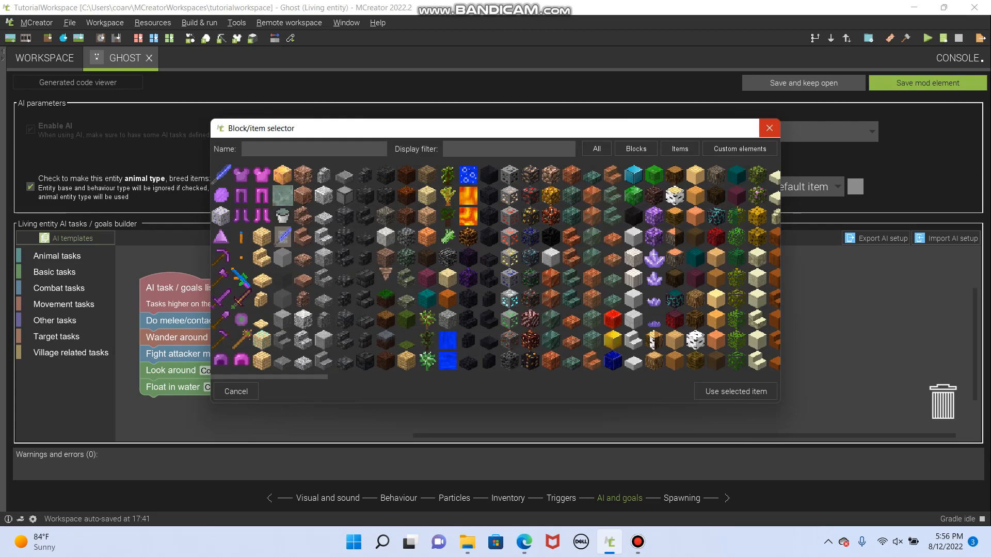
left_click(769, 128)
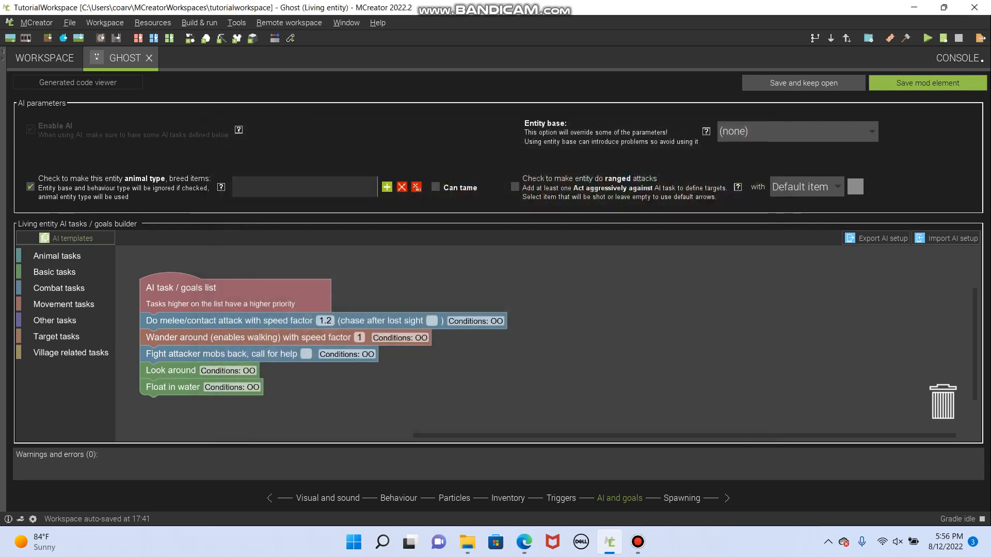
left_click(387, 187)
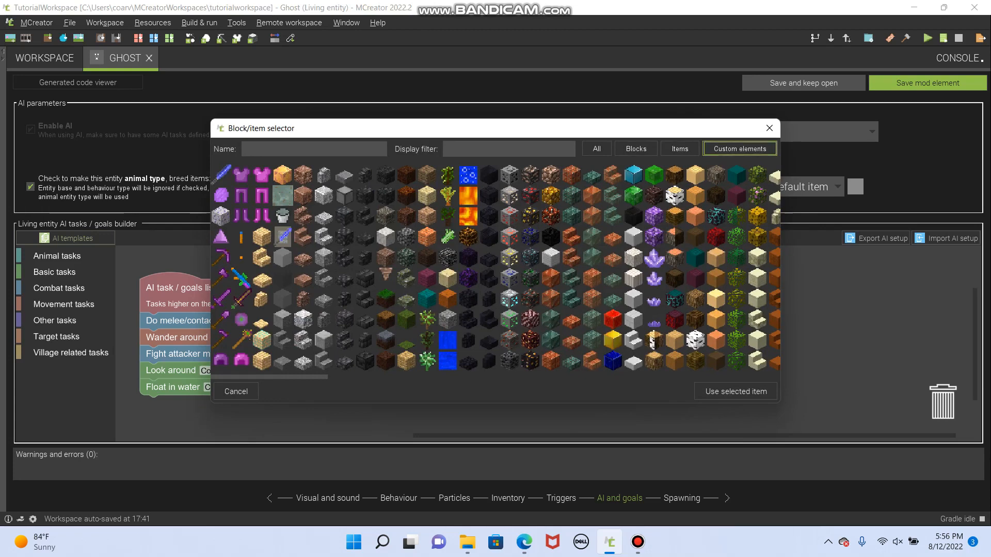
left_click(768, 128)
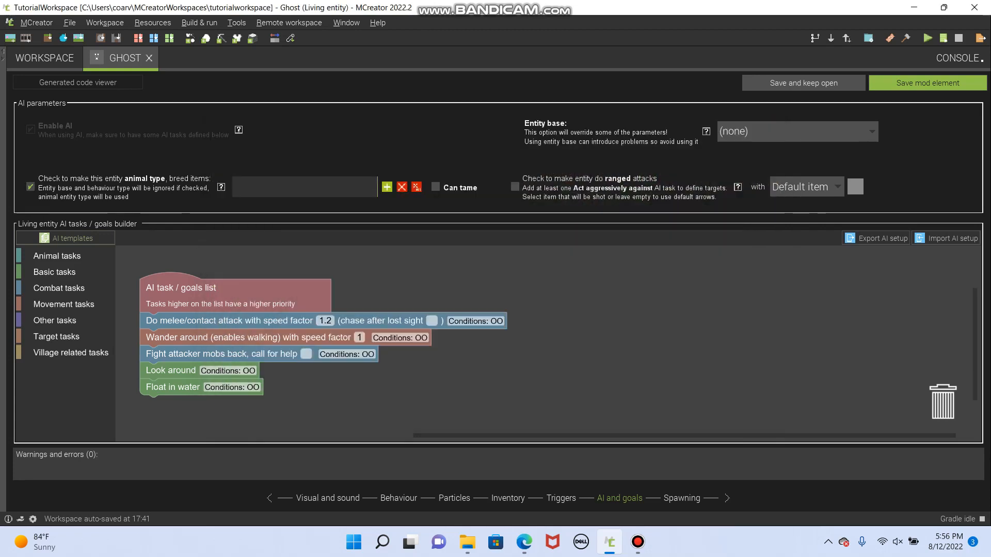
left_click(30, 187)
- Look through the available entity bases for the mob, keeping the base at (none)
left_click(798, 131)
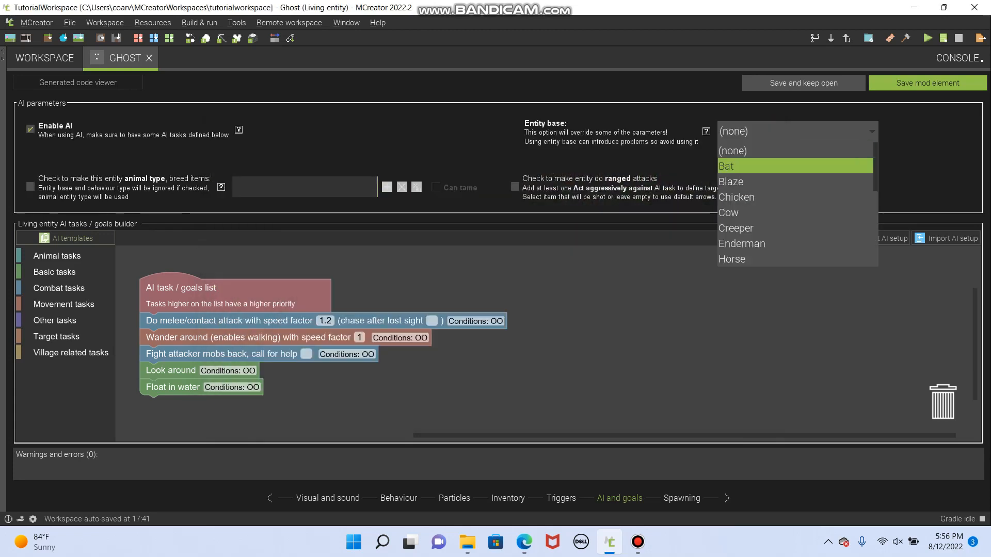
scroll(795, 228, "down", 3)
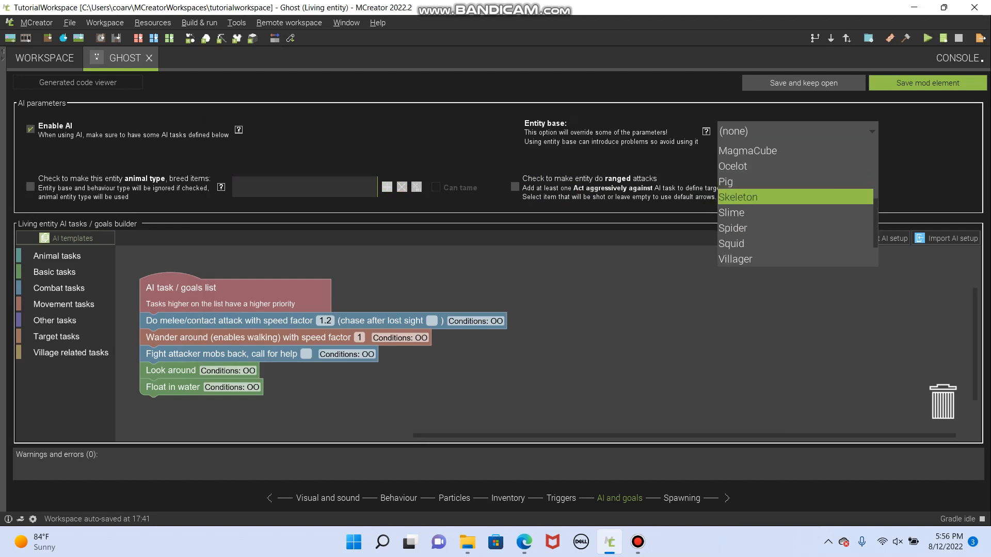
scroll(795, 212, "up", 2)
scroll(795, 212, "down", 2)
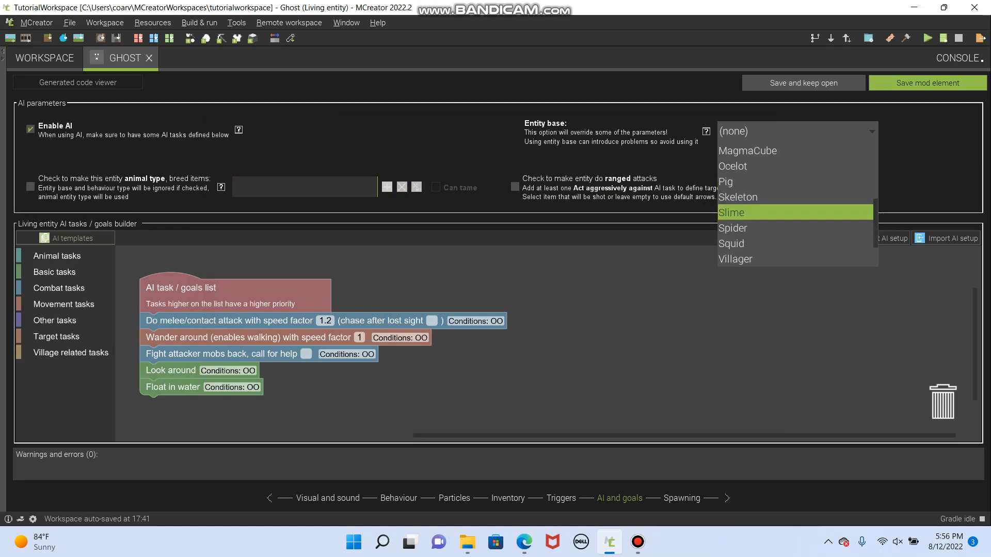
scroll(795, 197, "up", 1)
scroll(795, 196, "down", 2)
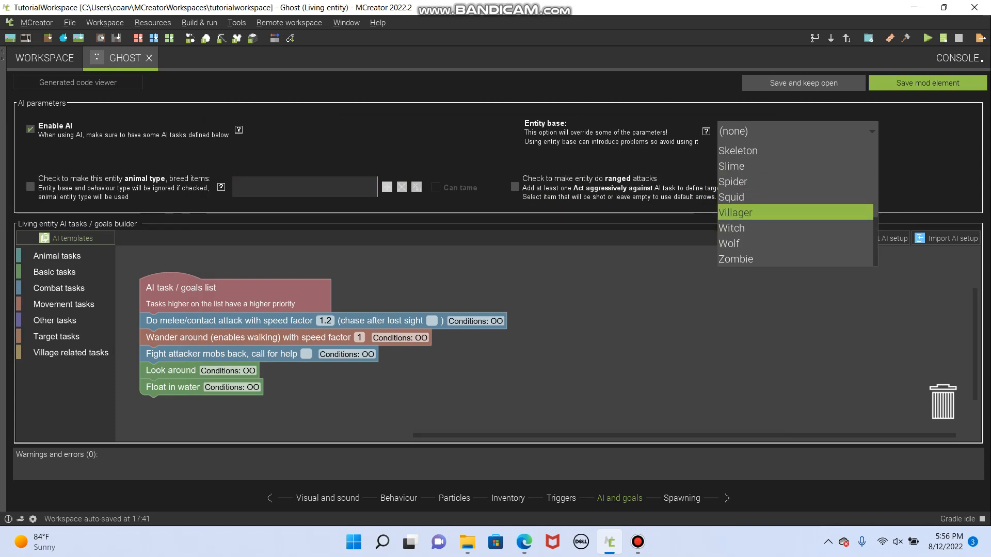
scroll(794, 212, "up", 4)
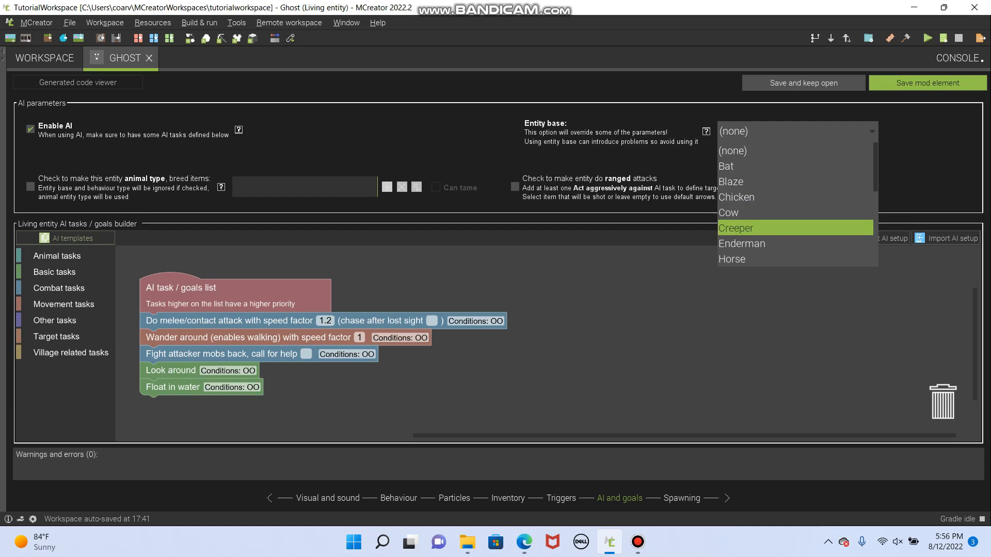
key("Escape")
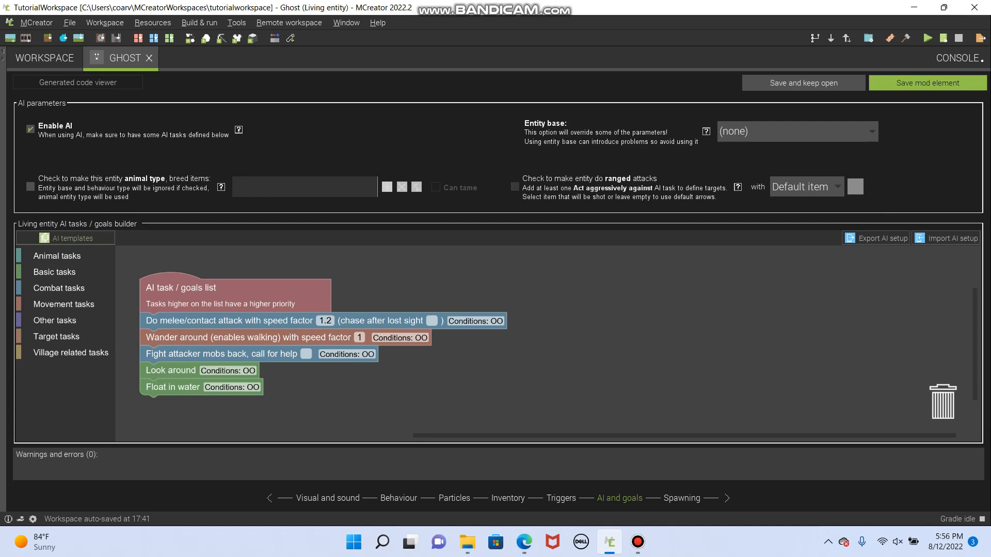
- Enable ranged attacks for the Ghost and set the MagicStaff ranged item in the square item slot
left_click(515, 187)
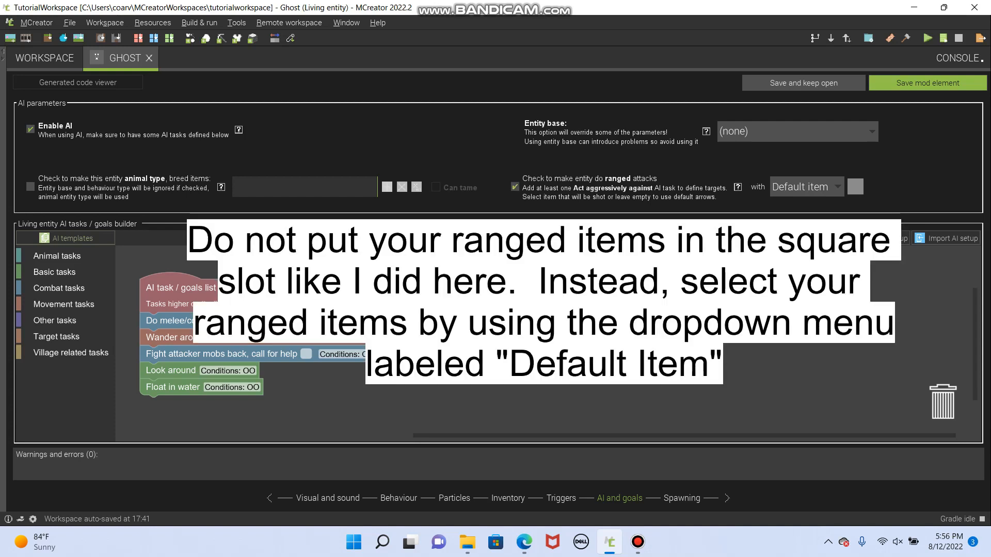
left_click(856, 187)
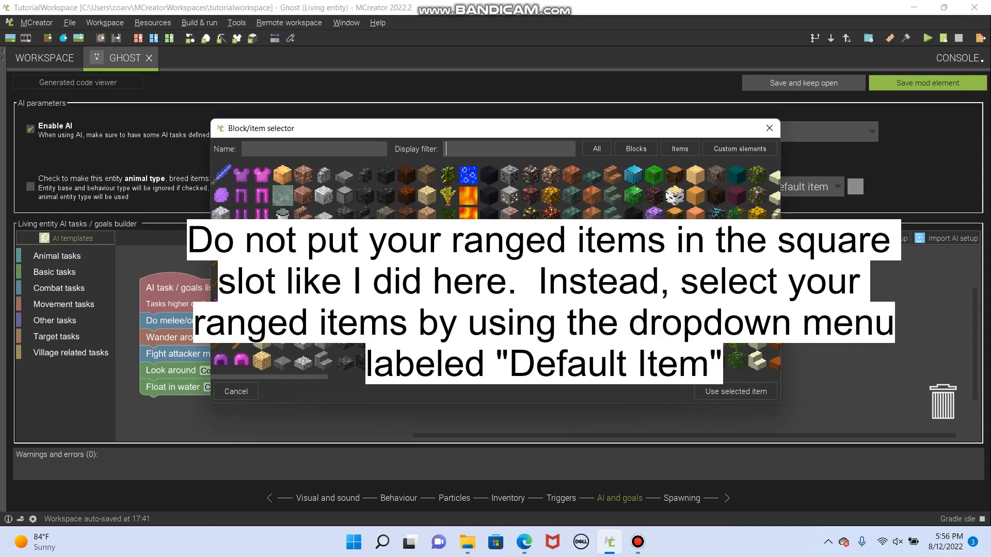
left_click(241, 347)
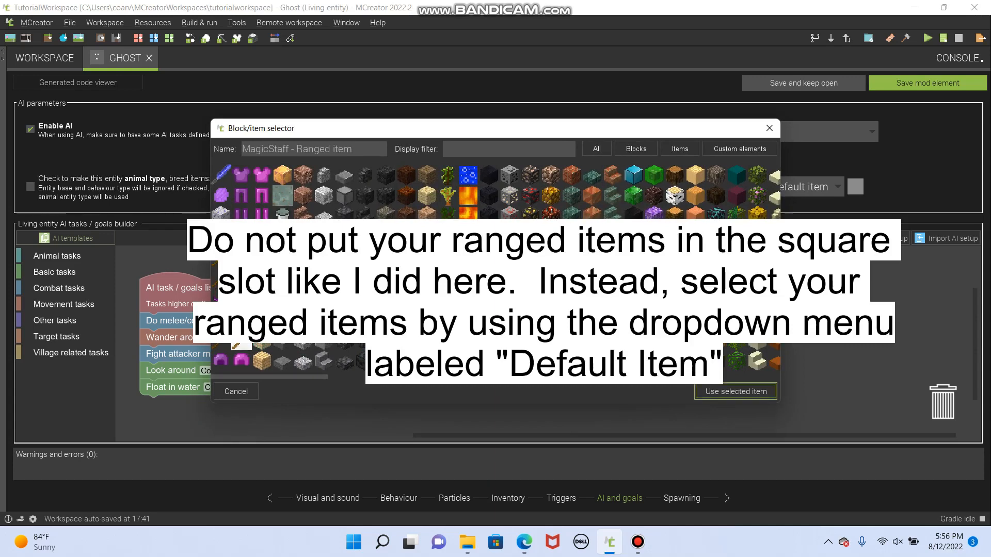
left_click(735, 392)
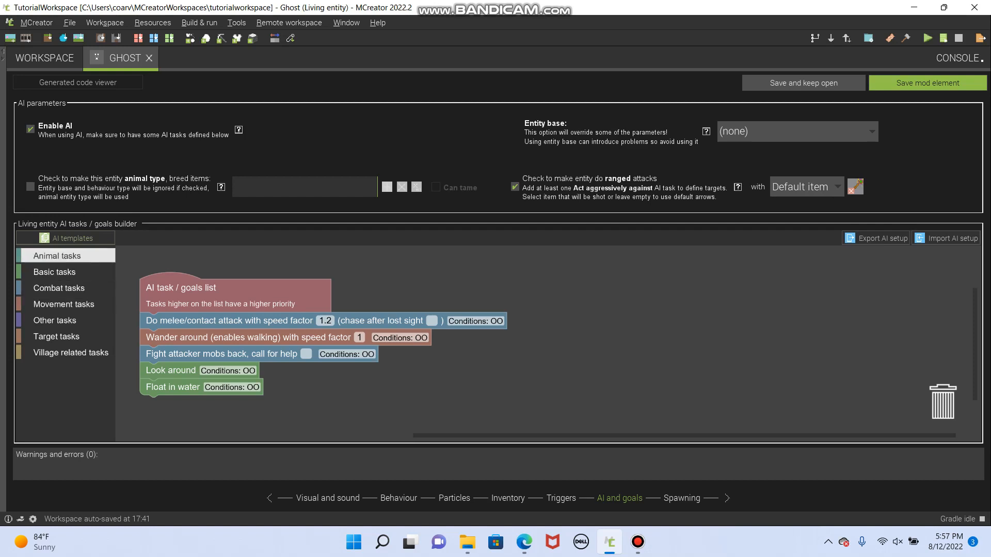
- Add an attack task at the start of the AI task list, in sight only and nearby only, targeting the Player entity
left_click(54, 272)
left_click(59, 288)
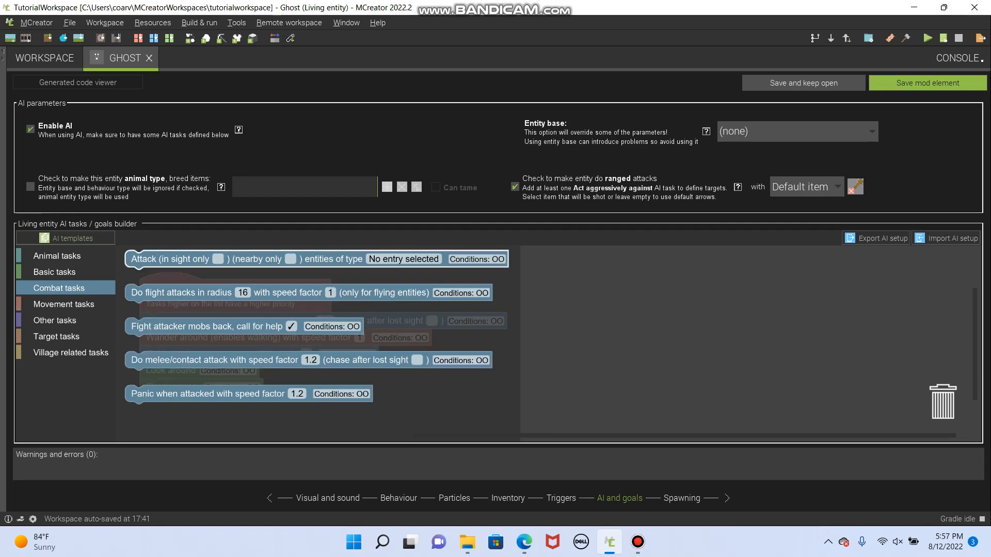
left_click_drag(145, 259, 155, 320)
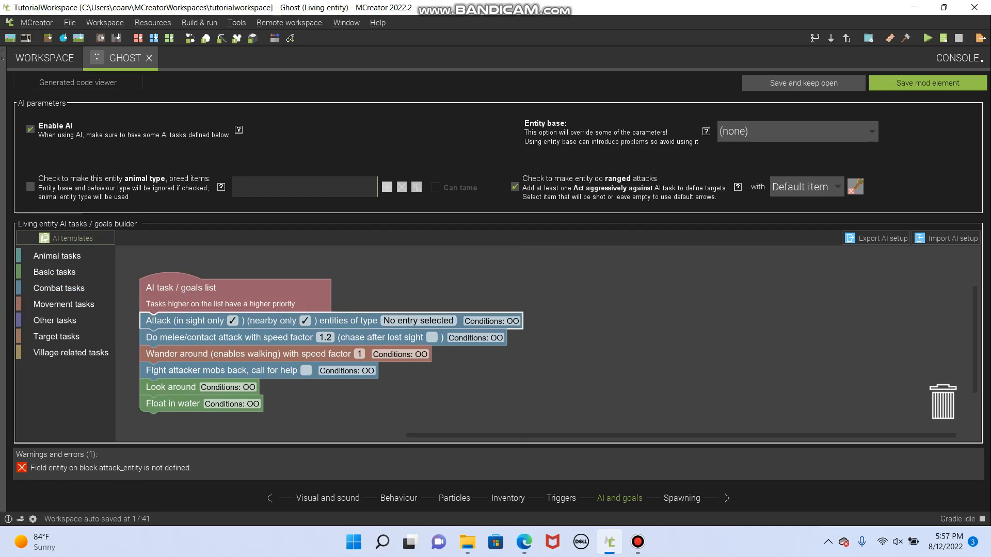
left_click(418, 321)
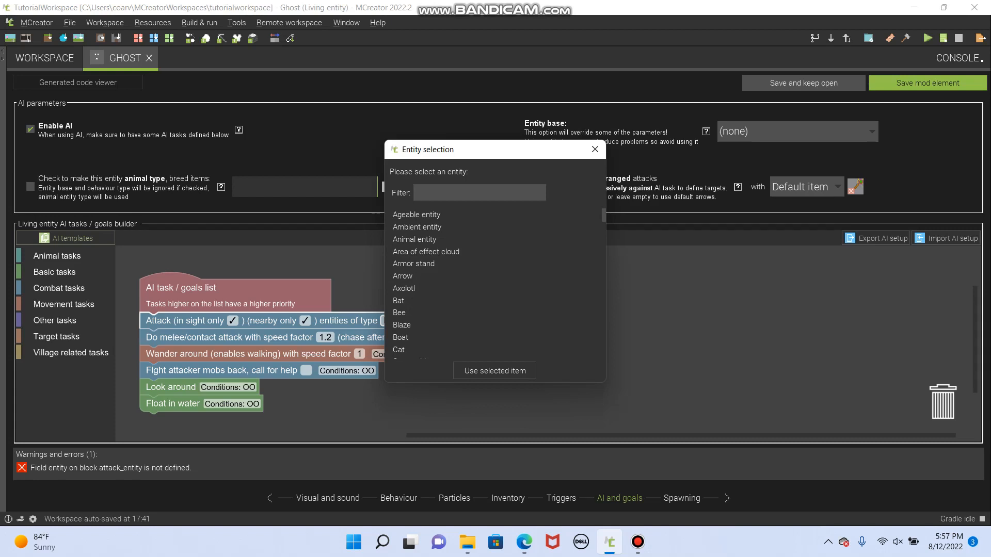
type("pl")
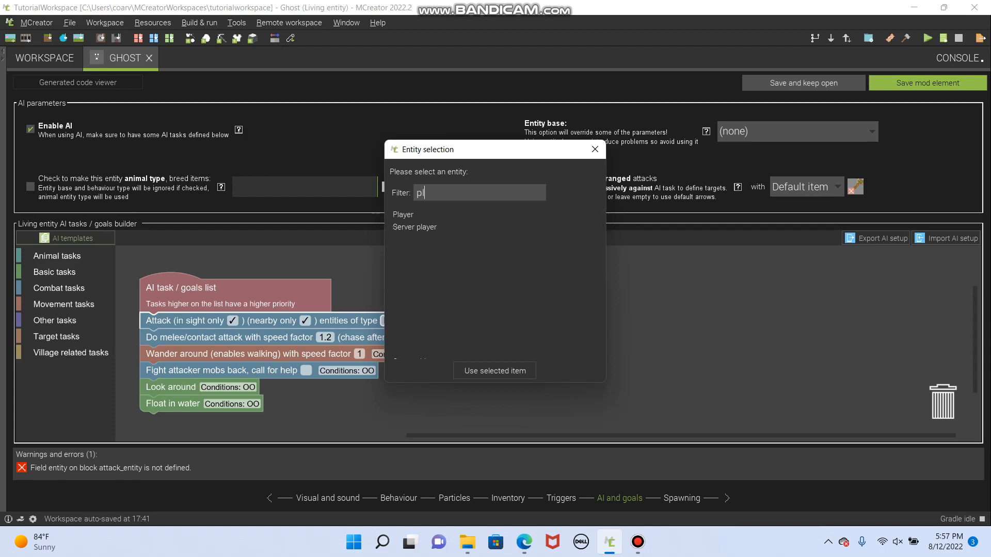
left_click(415, 227)
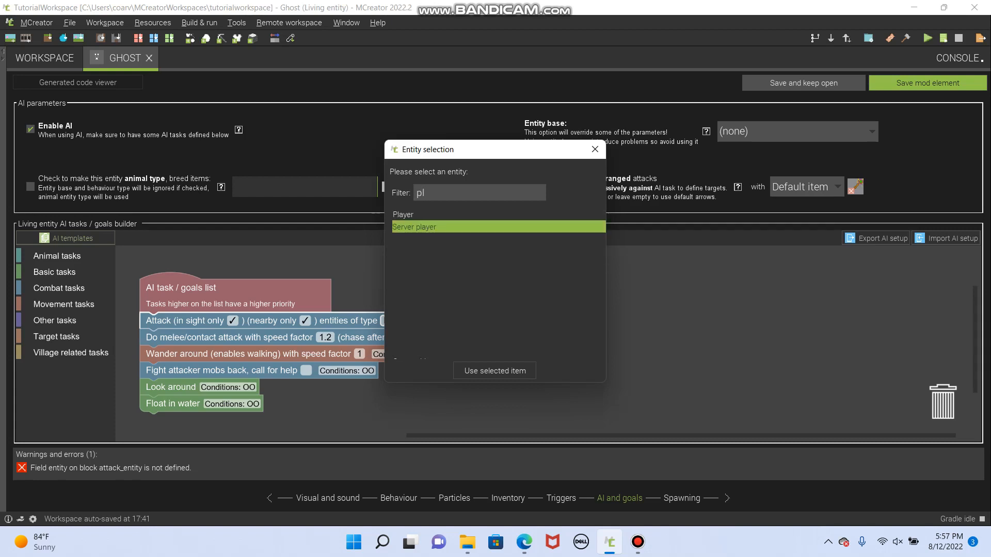
left_click(403, 214)
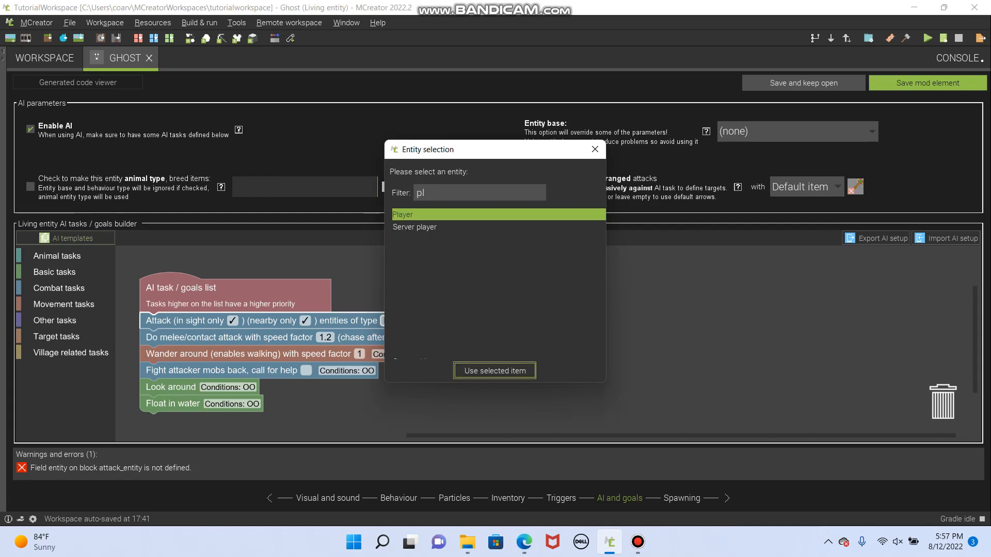
left_click(494, 371)
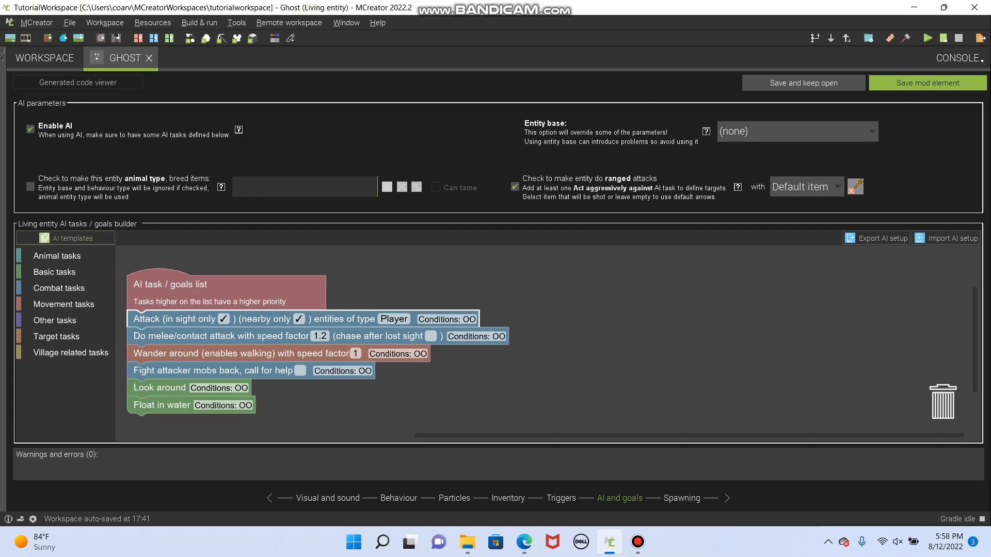
- Add a "Wander around and avoid water" task with speed factor 0.8 to the AI task list and remove it again
left_click_drag(232, 354, 235, 359)
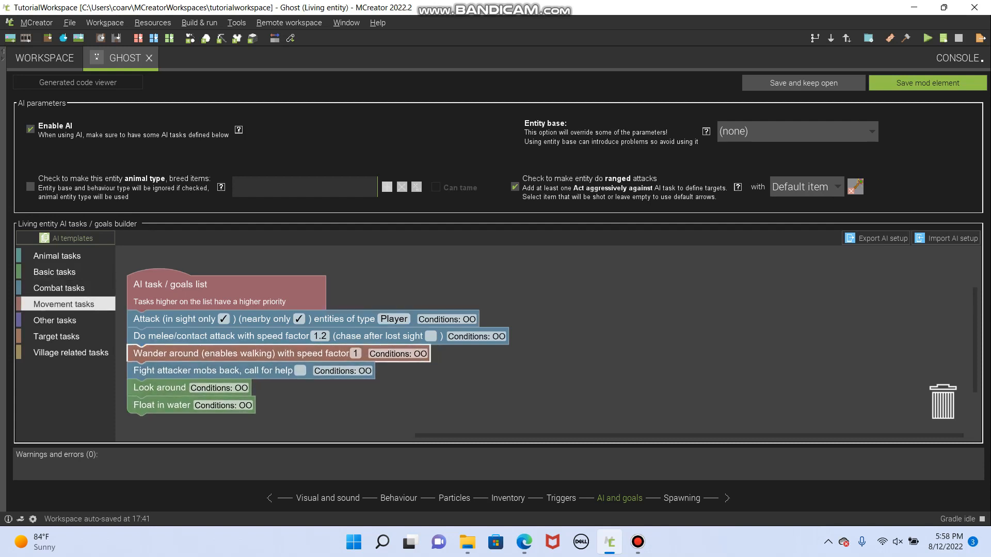
left_click(64, 304)
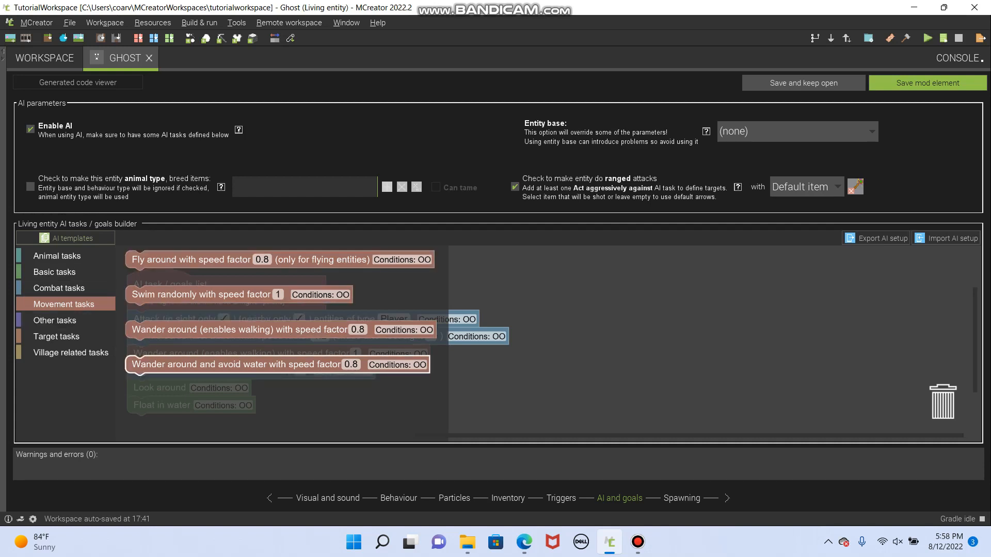
left_click_drag(155, 365, 157, 319)
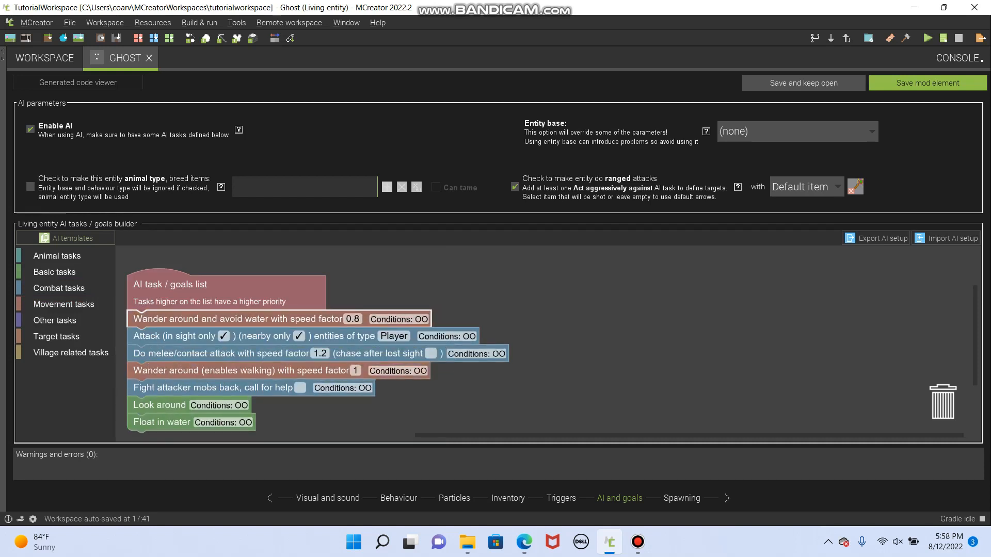
left_click_drag(158, 337, 161, 322)
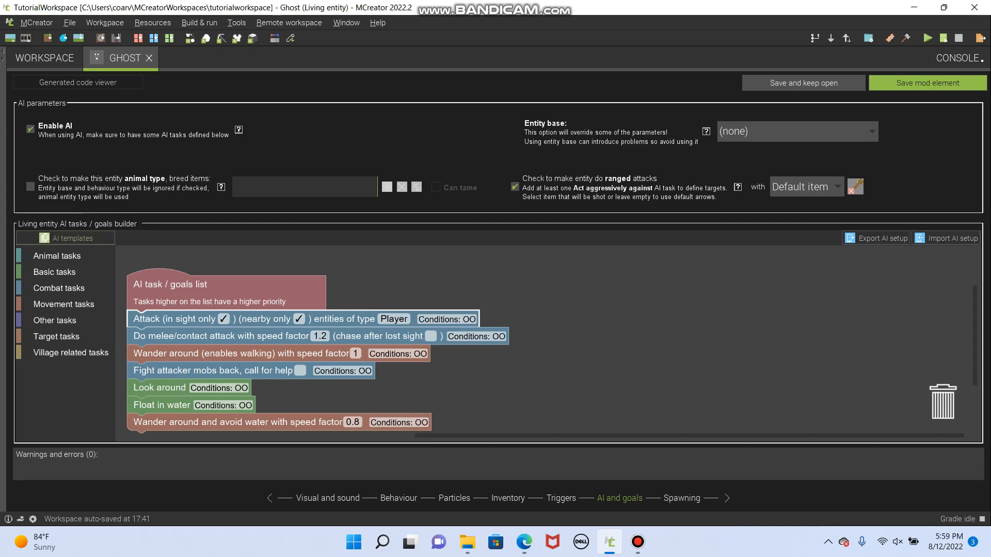
left_click_drag(159, 423, 57, 391)
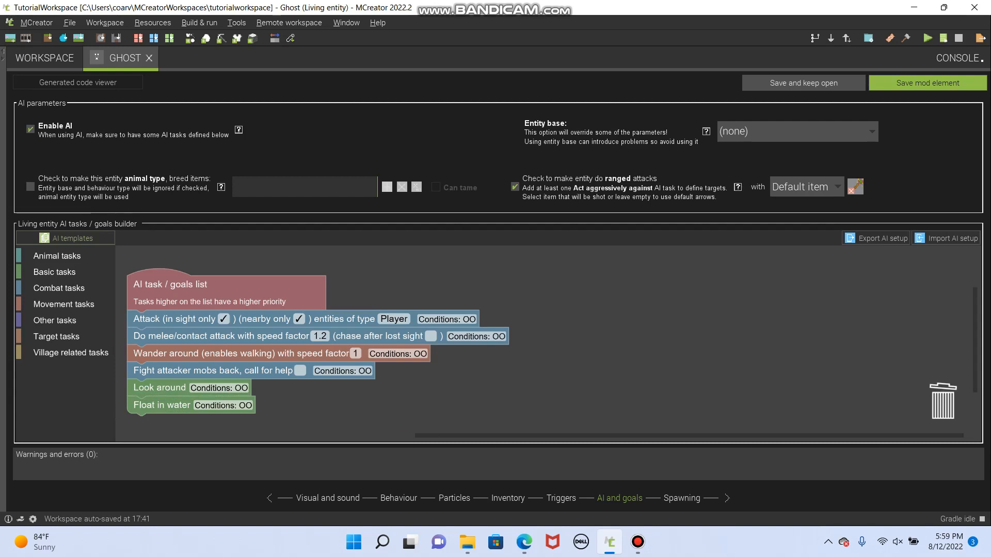
- Reorder the AI tasks so that fighting back attackers follows the Player attack, followed by melee attack and wandering around
mouse_move(181, 370)
left_mouse_down()
mouse_move(197, 339)
mouse_move(187, 389)
mouse_move(189, 355)
left_mouse_up()
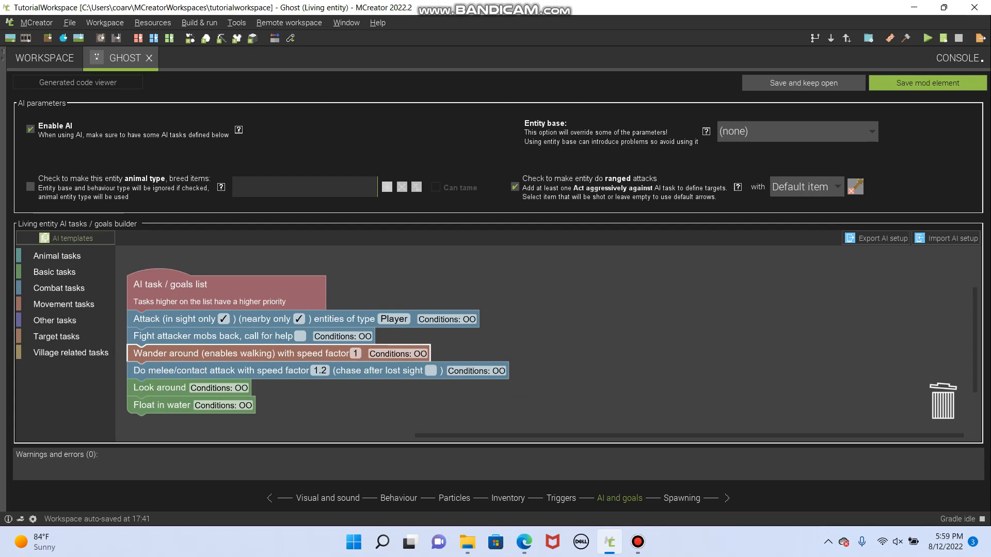
mouse_move(161, 371)
left_mouse_down()
mouse_move(171, 369)
mouse_move(164, 356)
mouse_move(170, 403)
mouse_move(171, 373)
left_mouse_up()
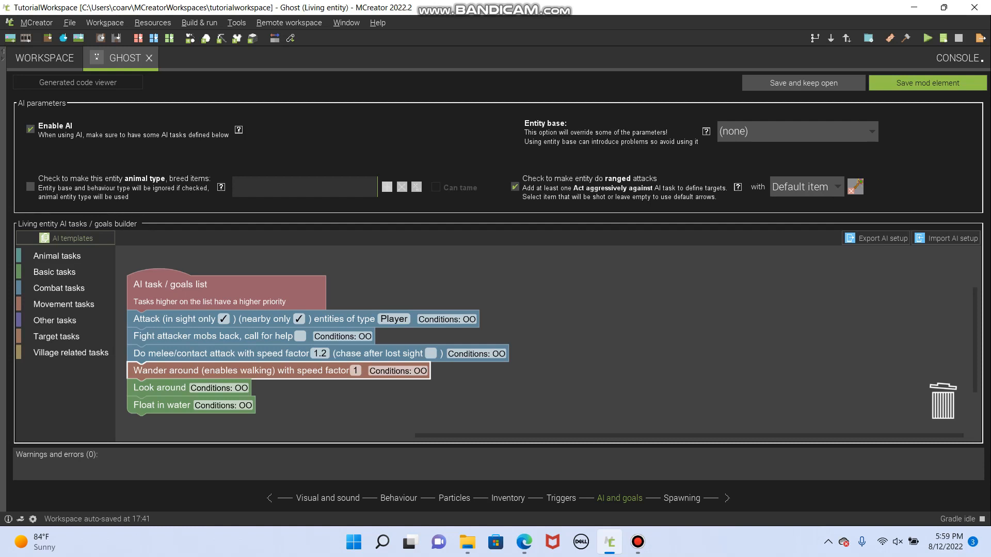
left_click(56, 256)
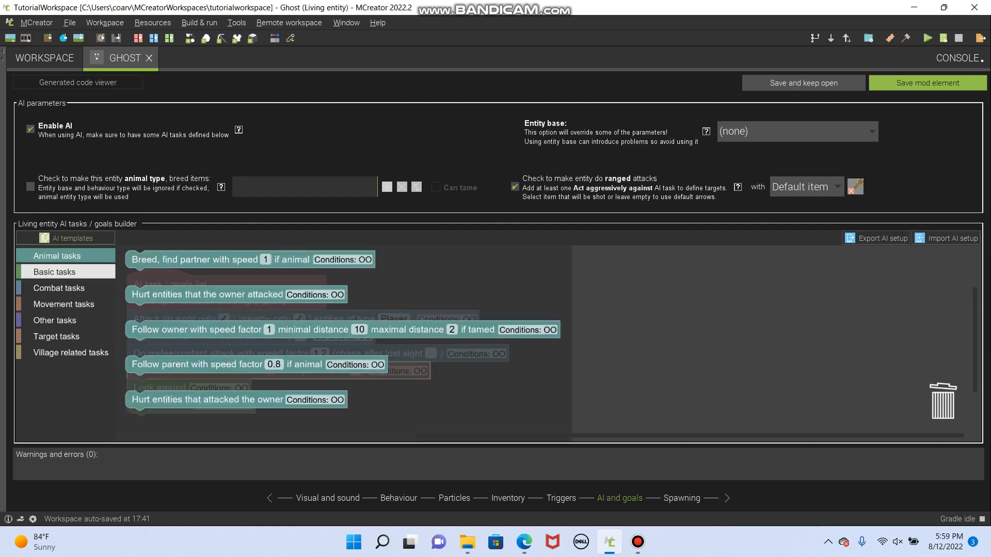
left_click(645, 336)
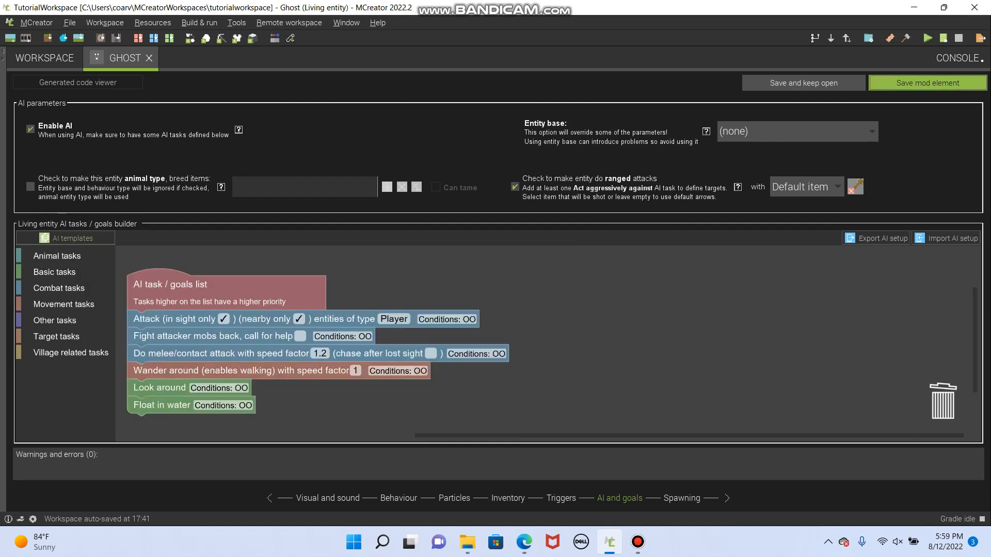
- Try to save the mod element and set the Ghost's entity texture to ghost.png in the visual and sound settings
left_click(927, 83)
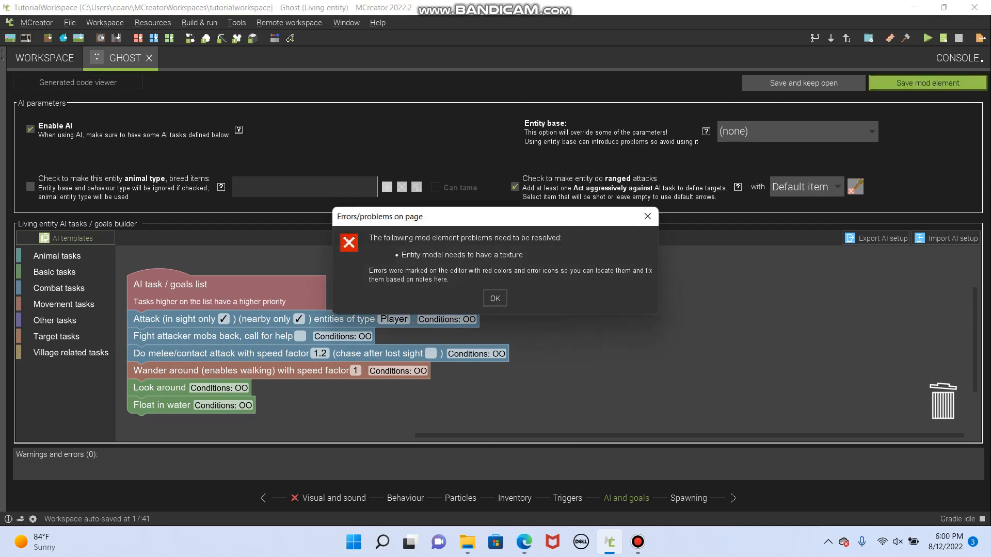
key("Return")
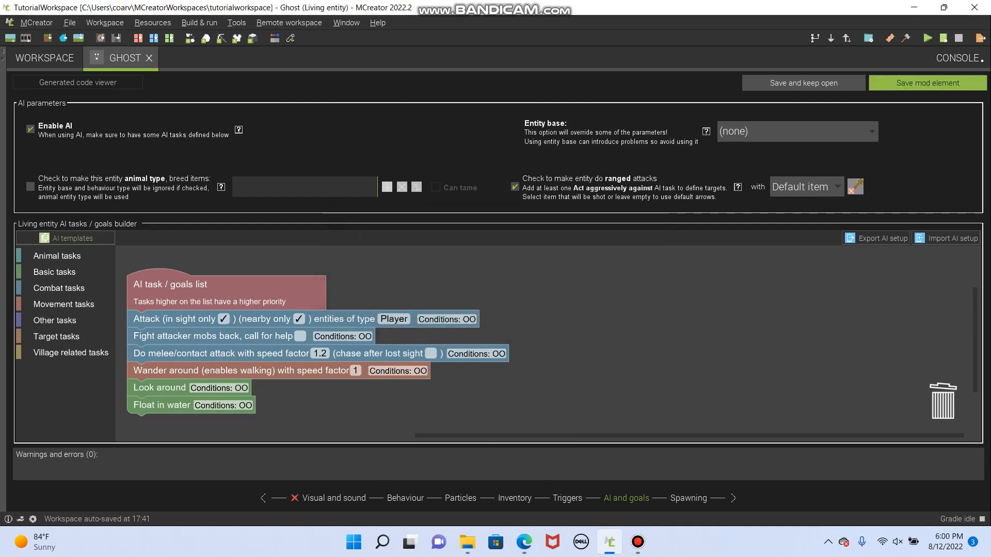
left_click(334, 499)
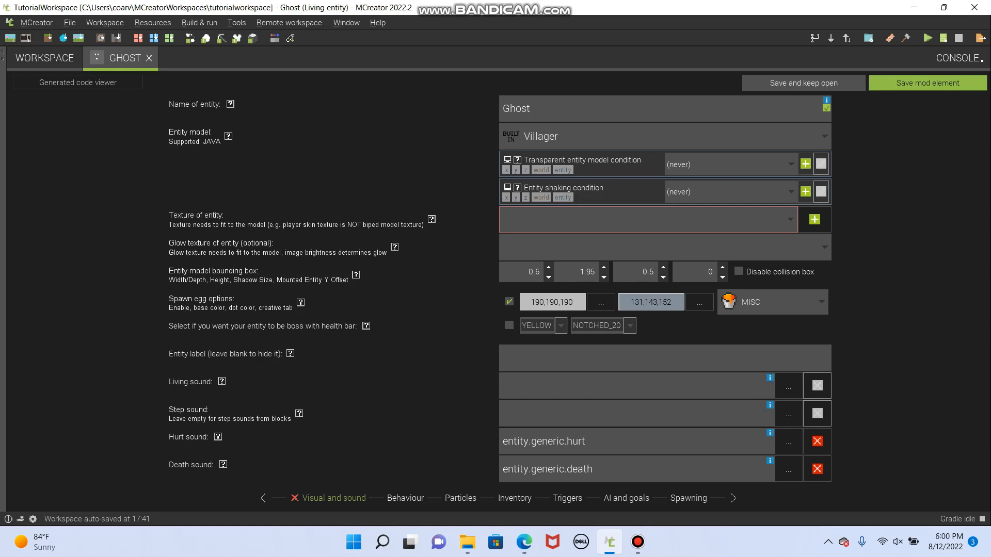
left_click(815, 220)
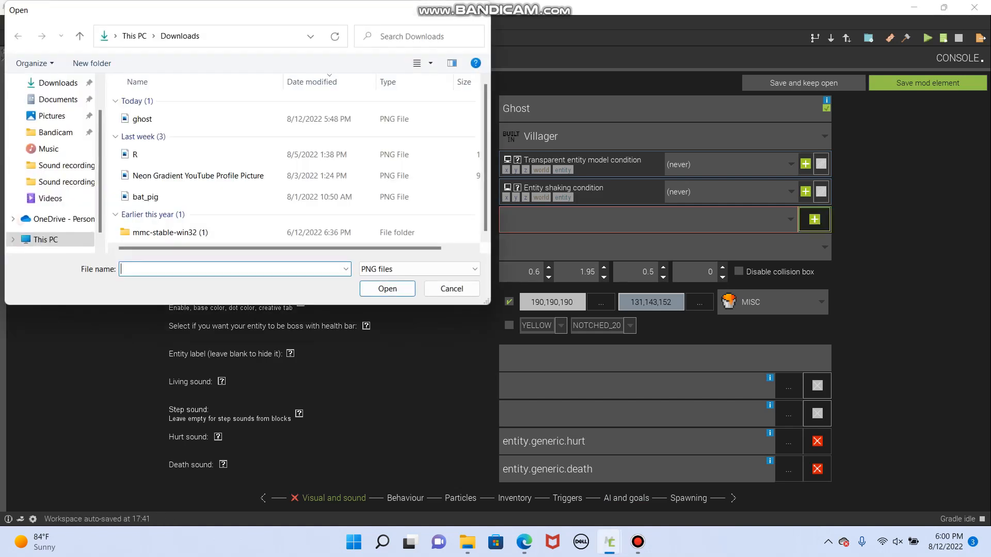
left_click(452, 289)
left_click(648, 220)
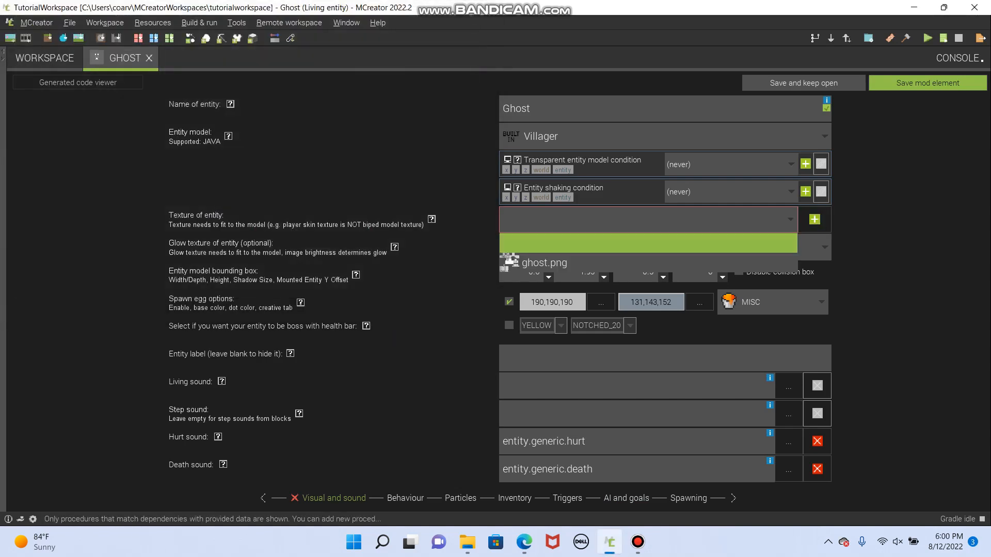
left_click(648, 263)
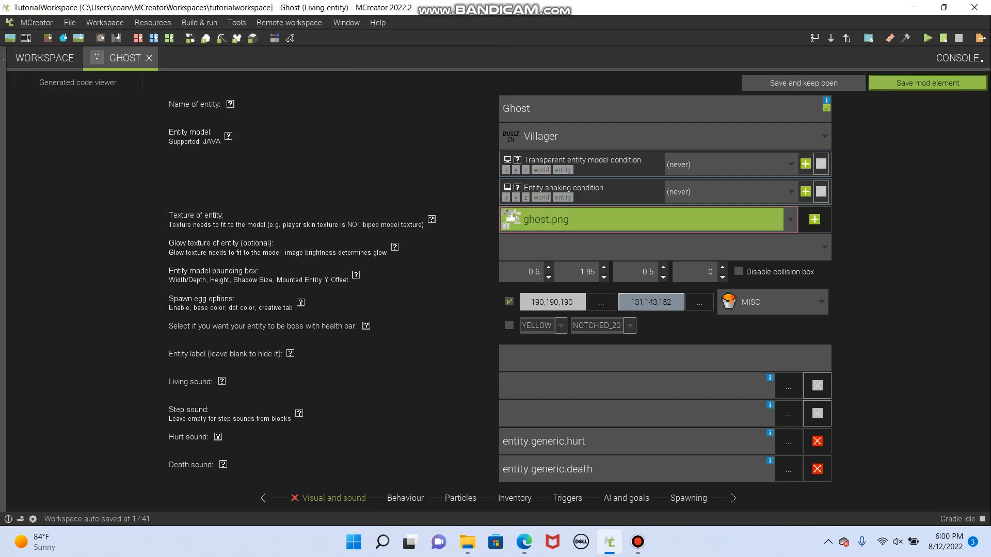
- Save the Ghost mod element, launch the Minecraft test client and resume the paused singleplayer game
left_click(928, 83)
left_click(928, 38)
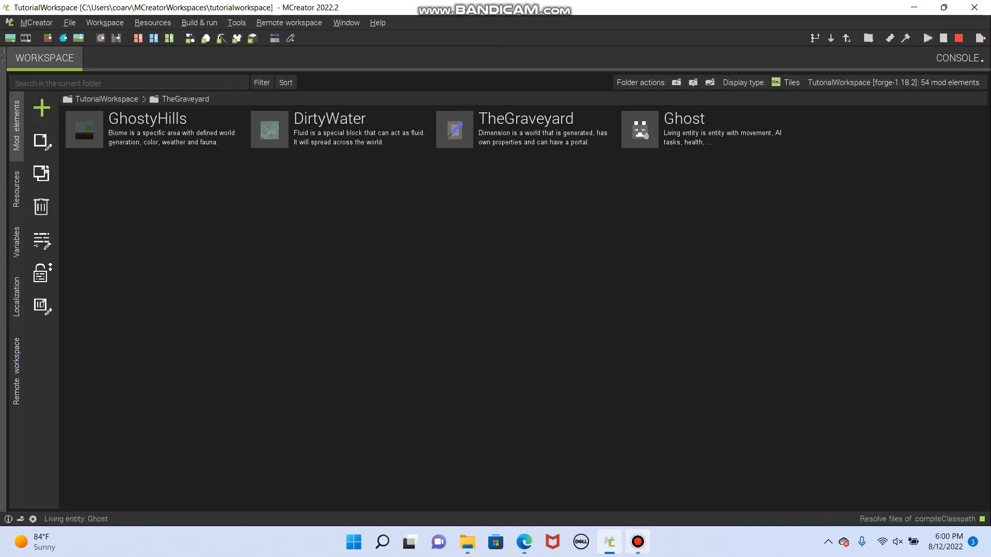
left_click(638, 542)
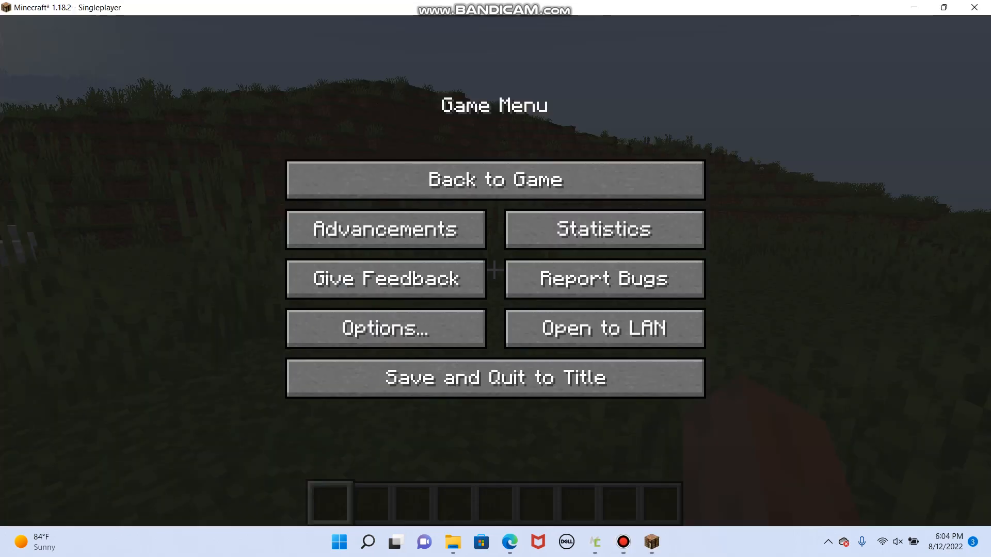
left_click(495, 180)
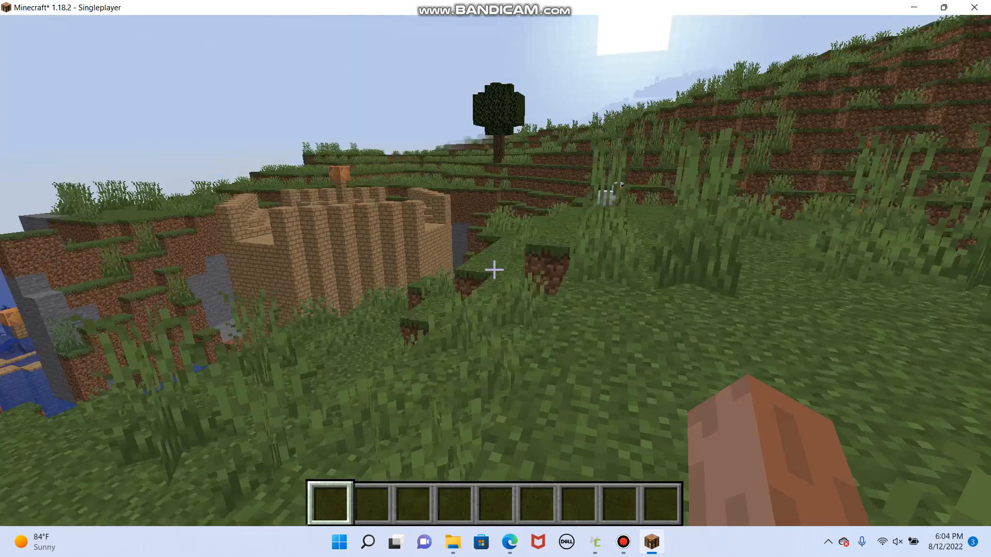
- Find the Ghost Spawn Egg among the miscellaneous items of the creative inventory and place it in the first hotbar slot
key("d")
key("e")
key("e")
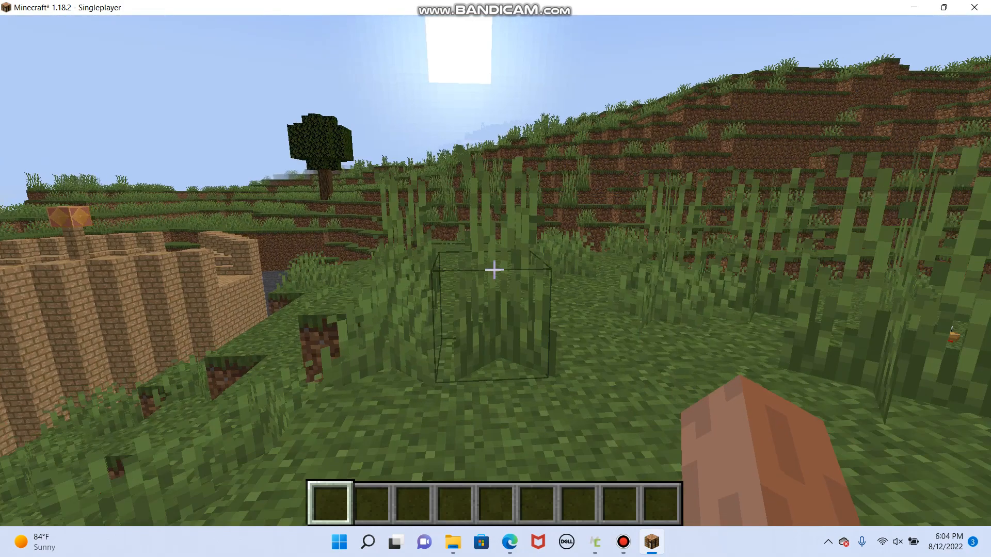
key("e")
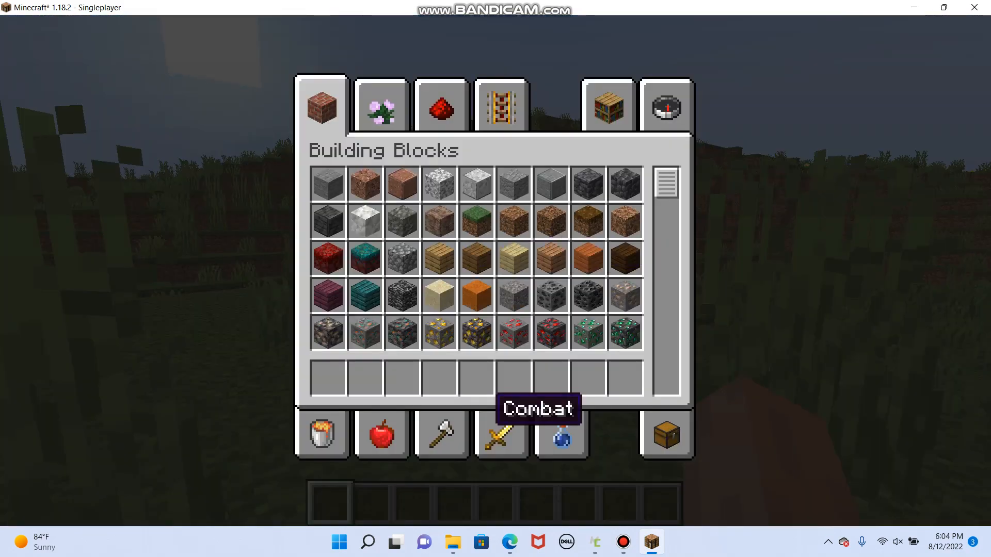
left_click(450, 415)
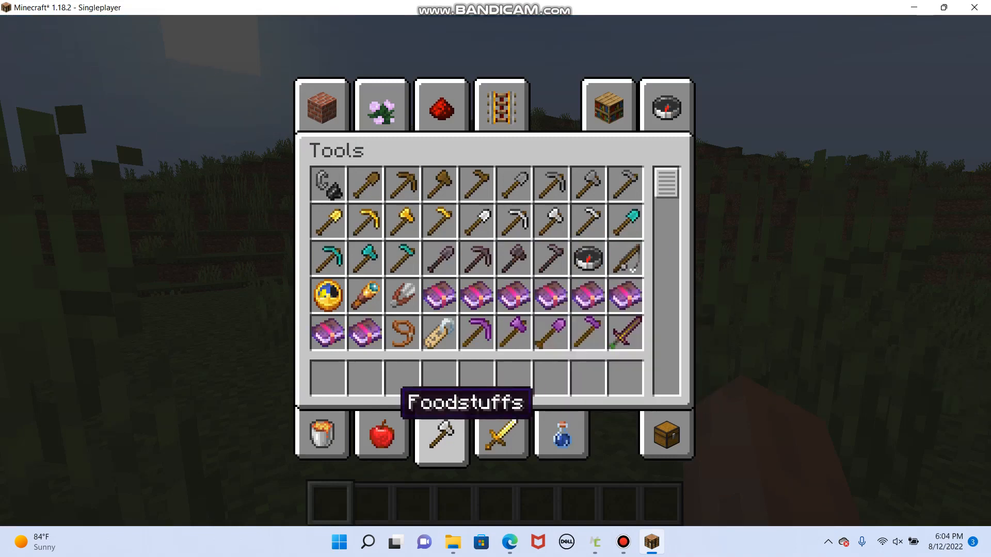
left_click(323, 436)
scroll(477, 258, "down", 15)
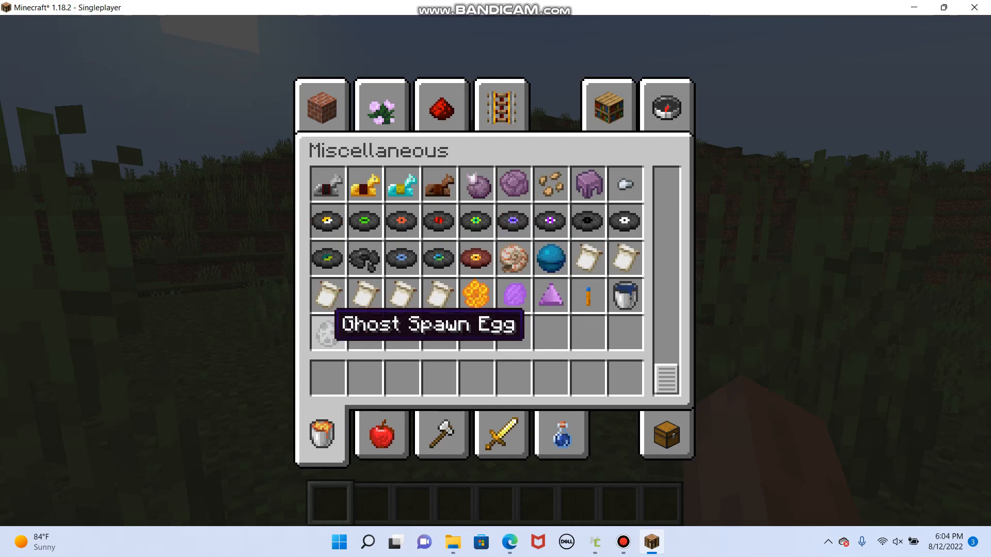
left_click(324, 326)
left_click(331, 373)
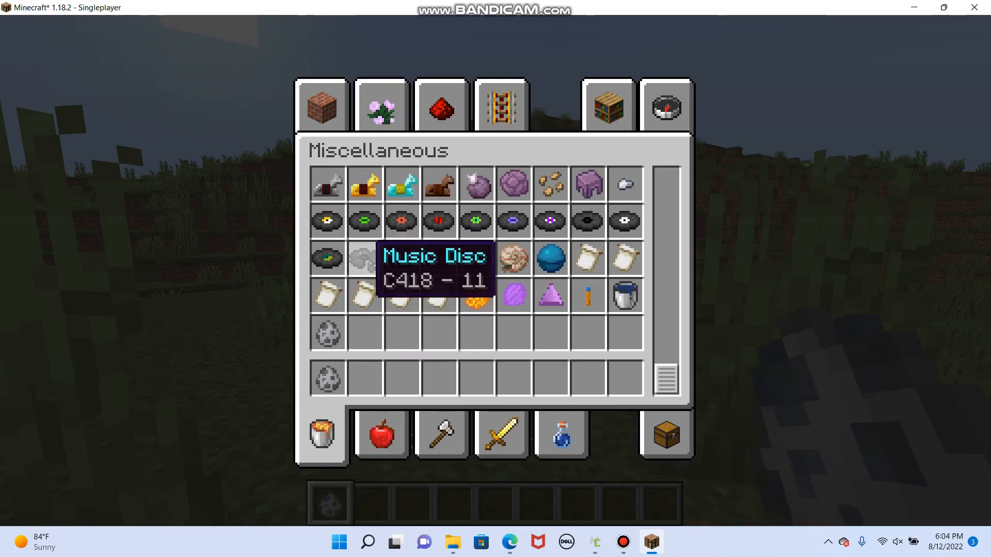
- Place a Netherite Sword from the combat items in the second hotbar slot and return to the game world
left_click(497, 431)
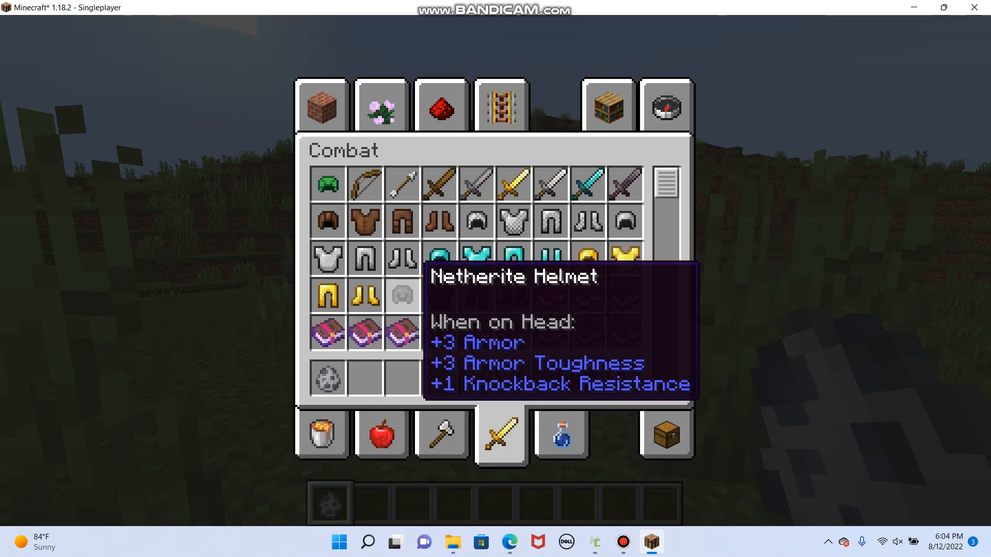
left_click(620, 186)
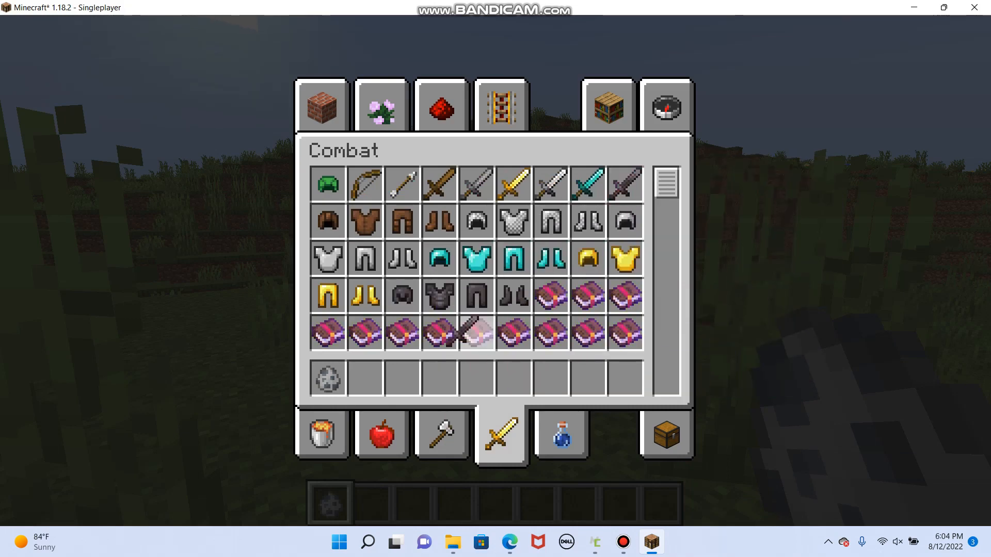
left_click(367, 377)
scroll(516, 250, "down", 12)
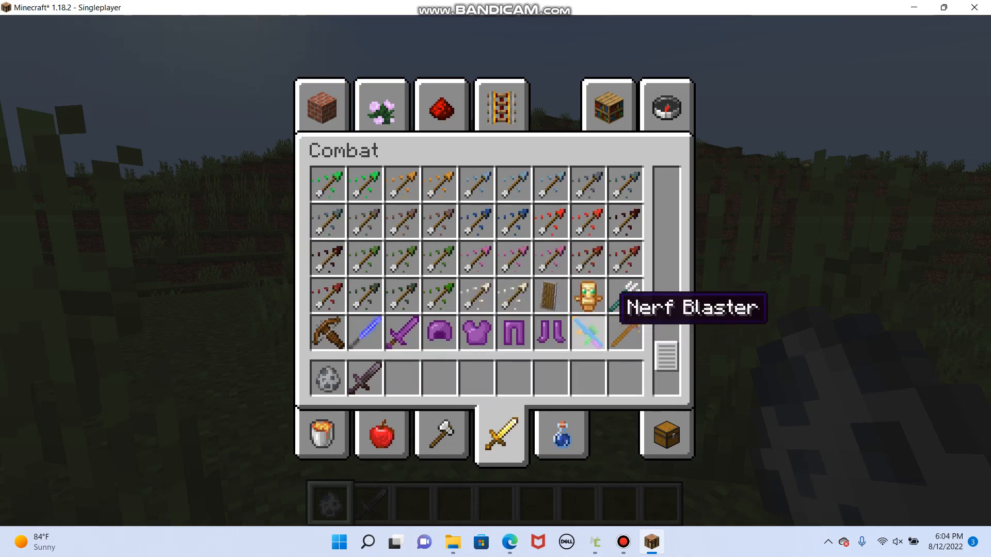
key("Escape")
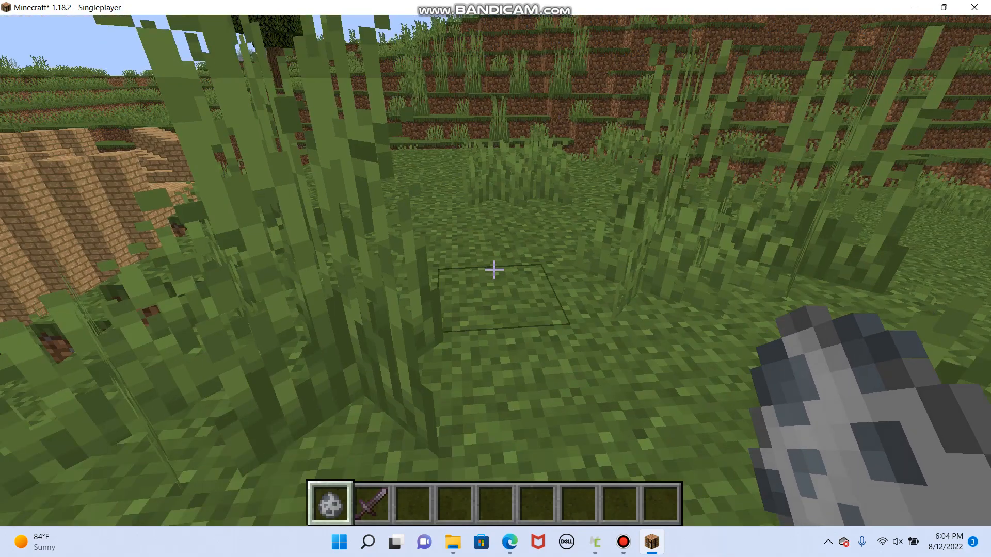
- Spawn a Ghost on the grass with the spawn egg, equip the Netherite Sword and move around the mob
right_click(494, 269)
key("2")
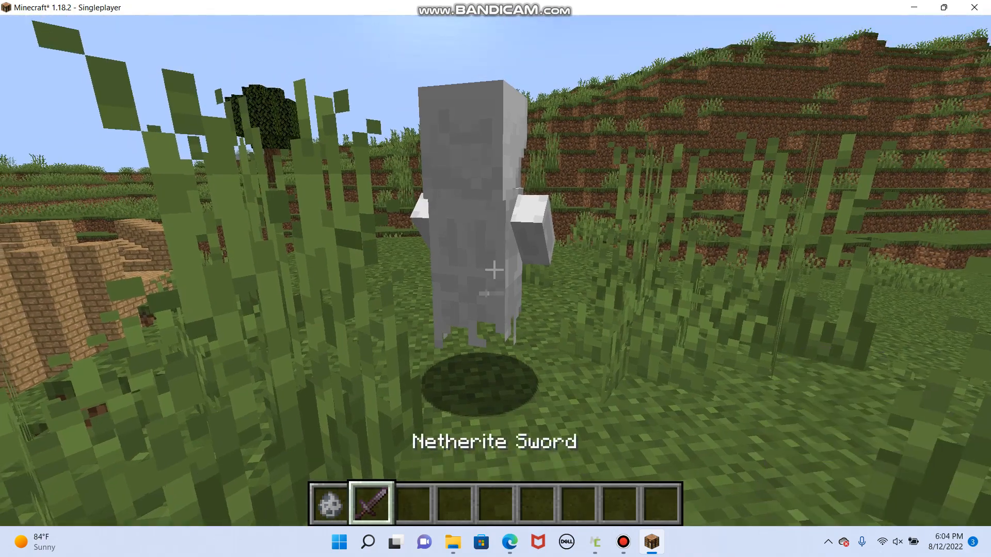
left_click(494, 270)
key("w")
key("d")
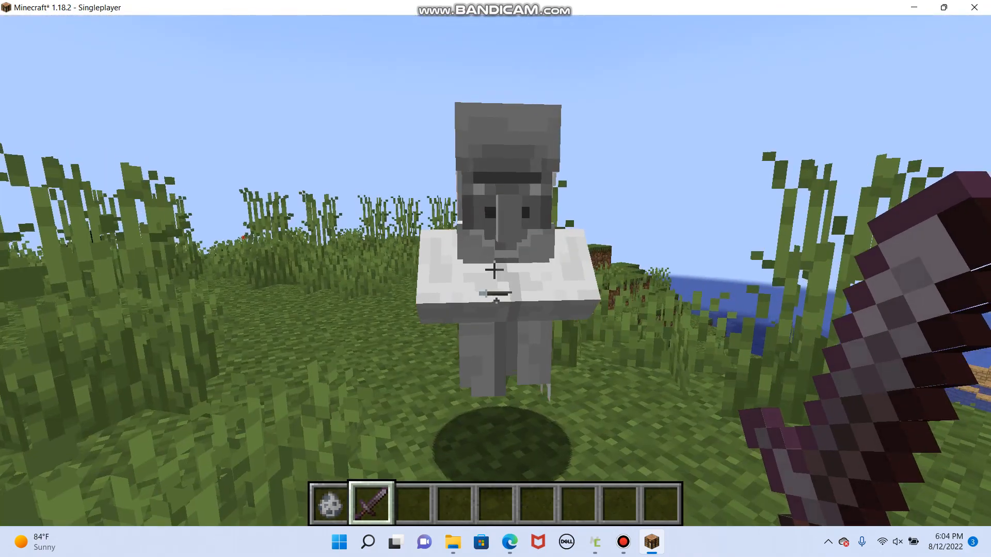
left_click(494, 270)
key("d")
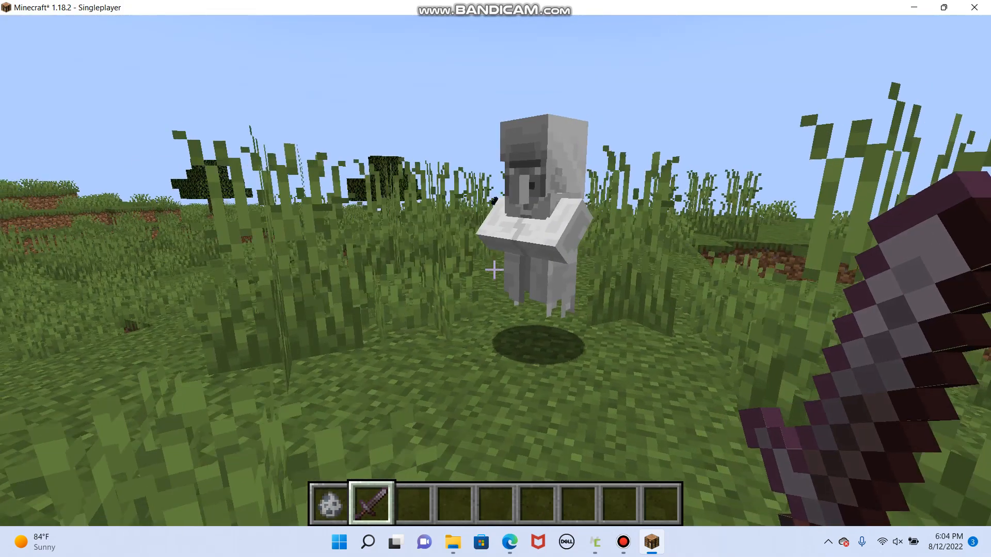
key("s")
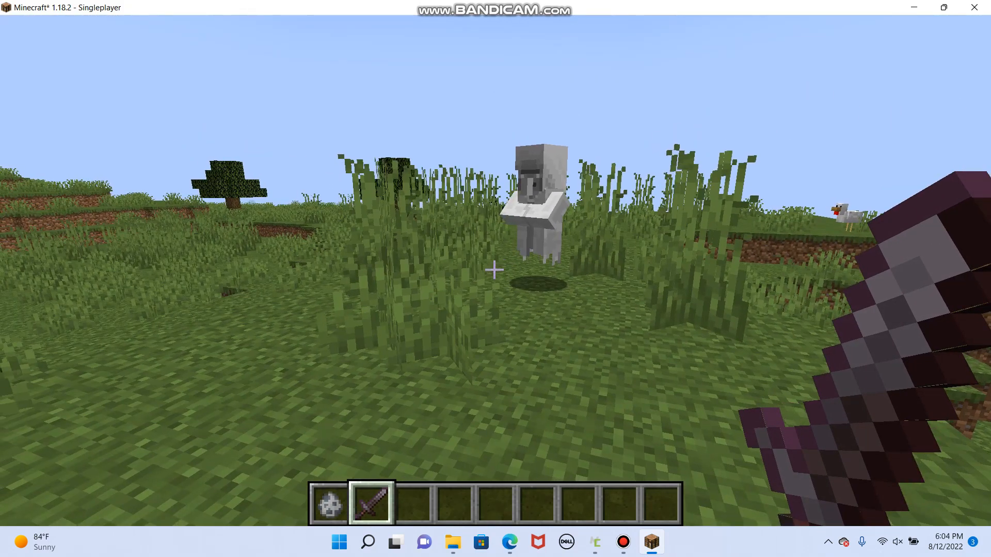
- Switch to survival mode with /gamemode survival and move toward and away from the Ghost to provoke its attacks
key("slash")
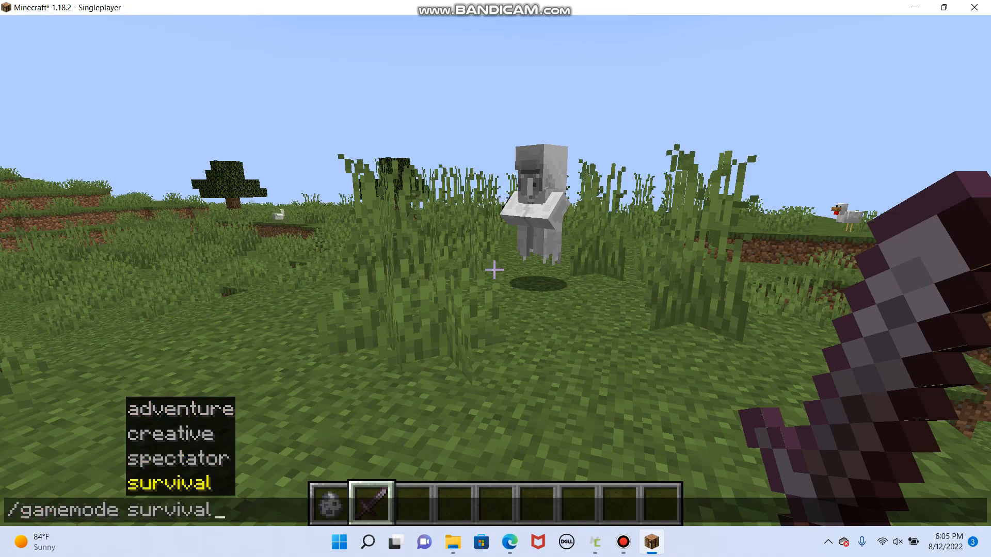
key("Return")
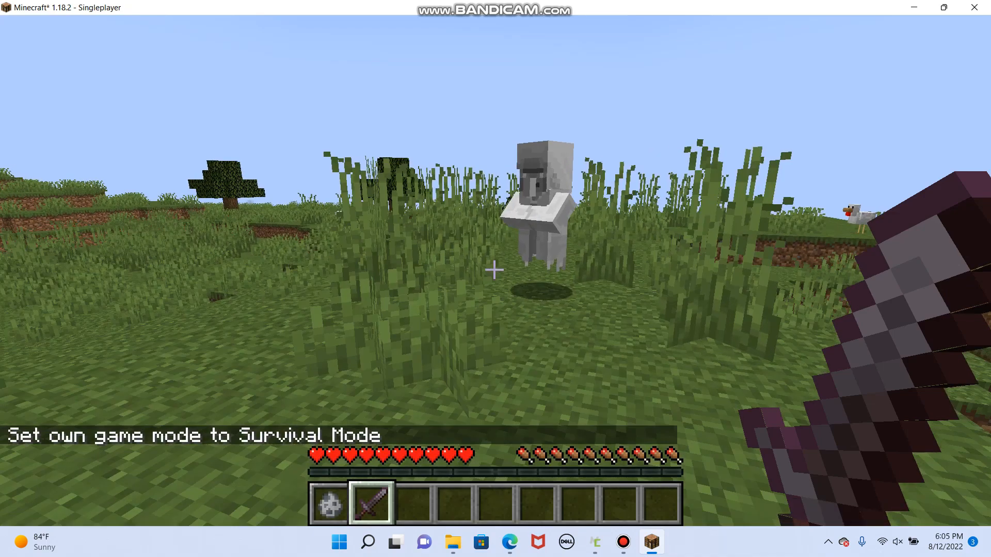
key("w")
key("s")
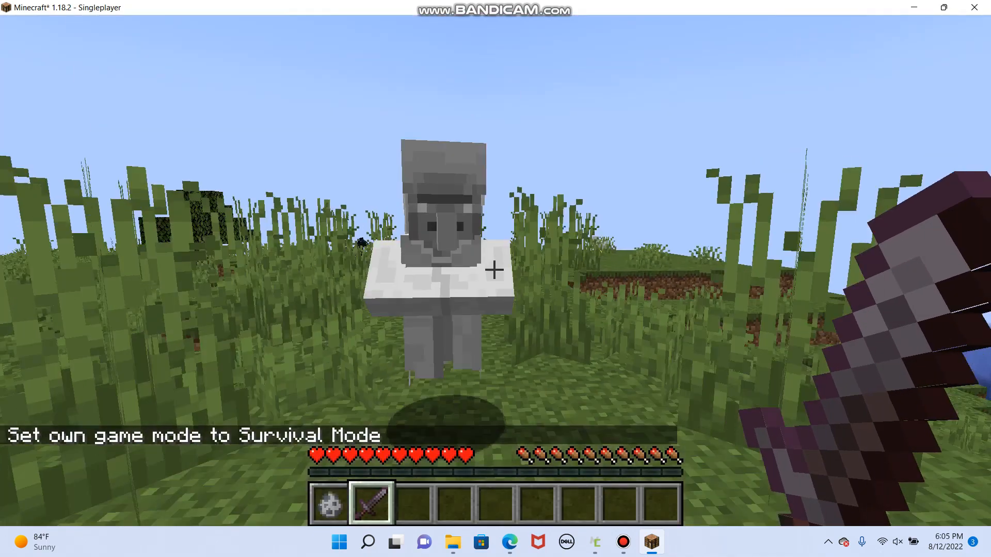
key("s")
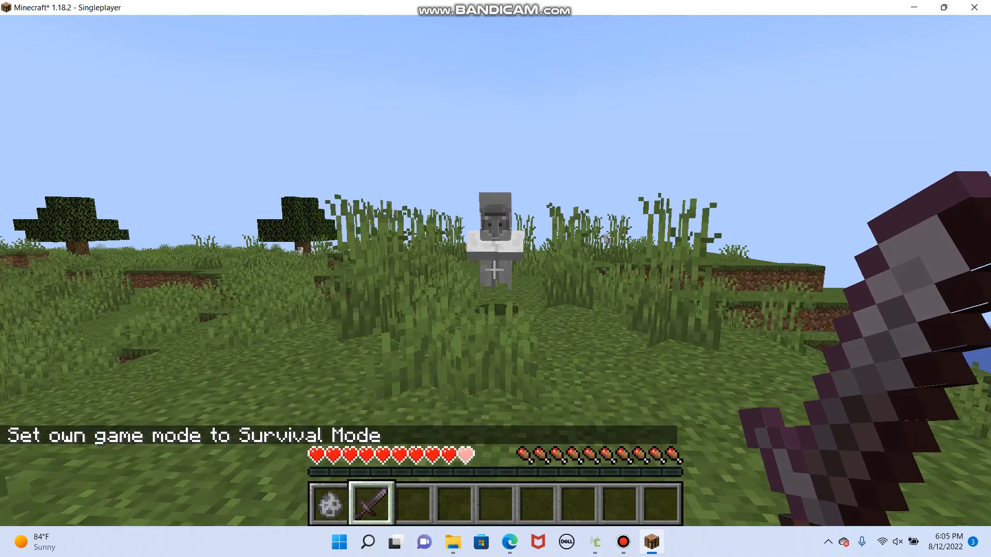
key("w")
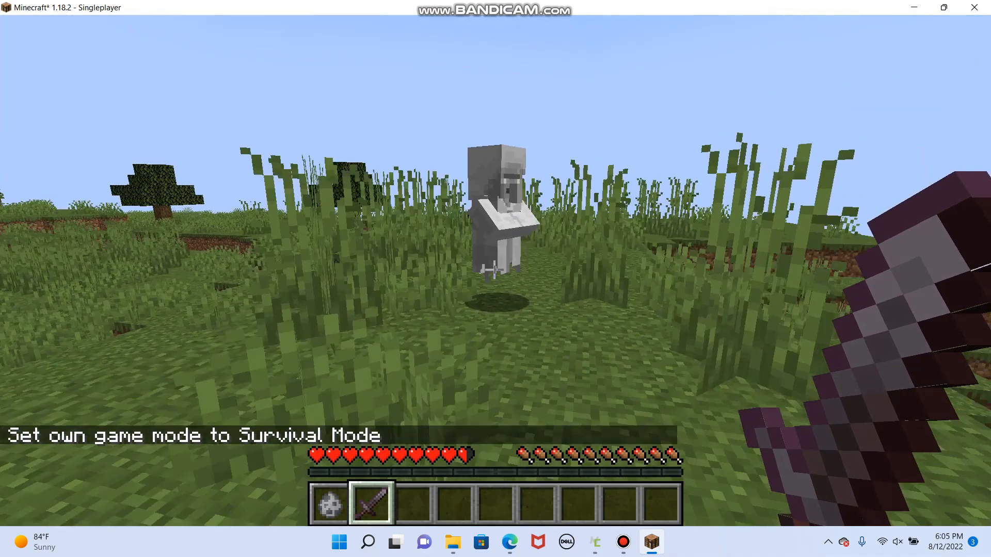
- Back away from the Ghost across the grassland, changing distance to observe its movement and ranged attacks
key("e")
key("e")
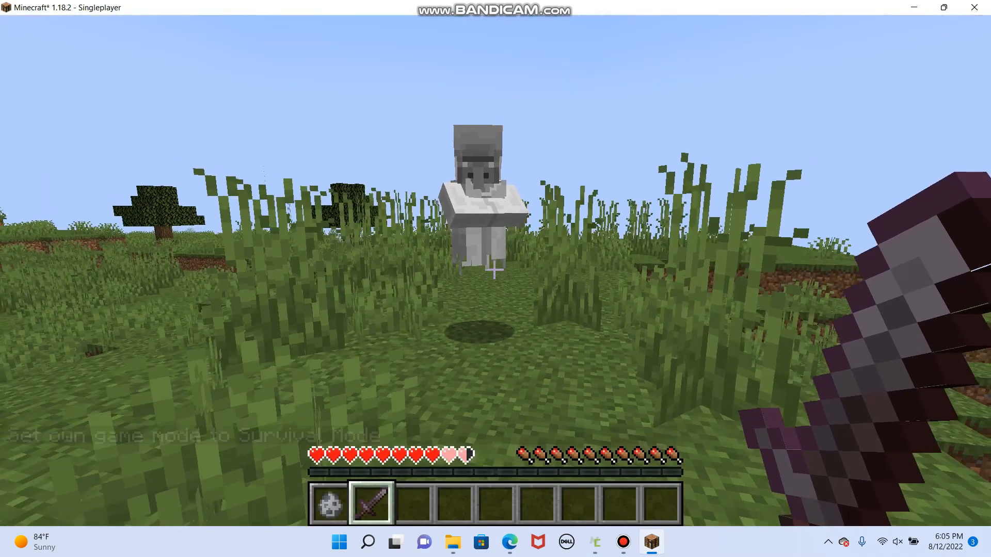
key("s")
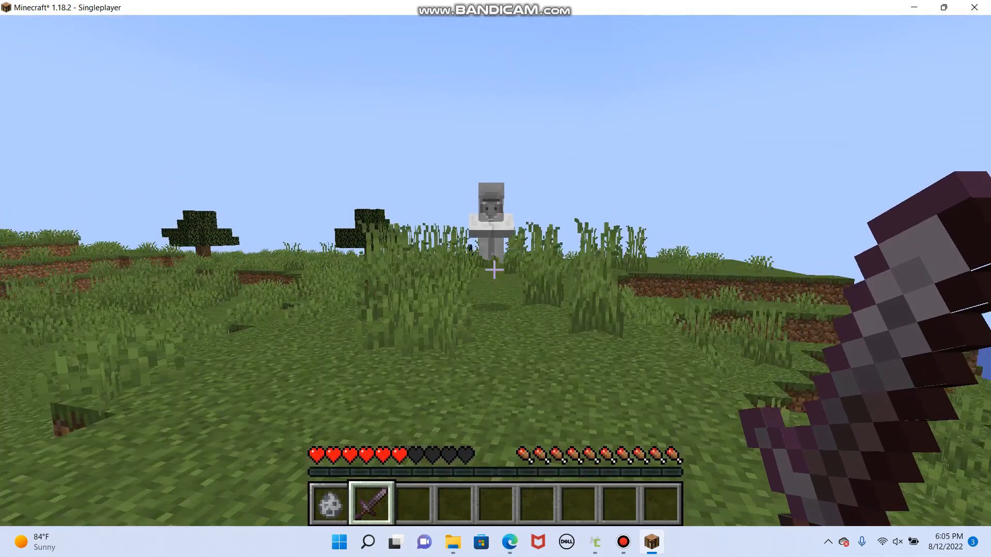
key("a")
key("w")
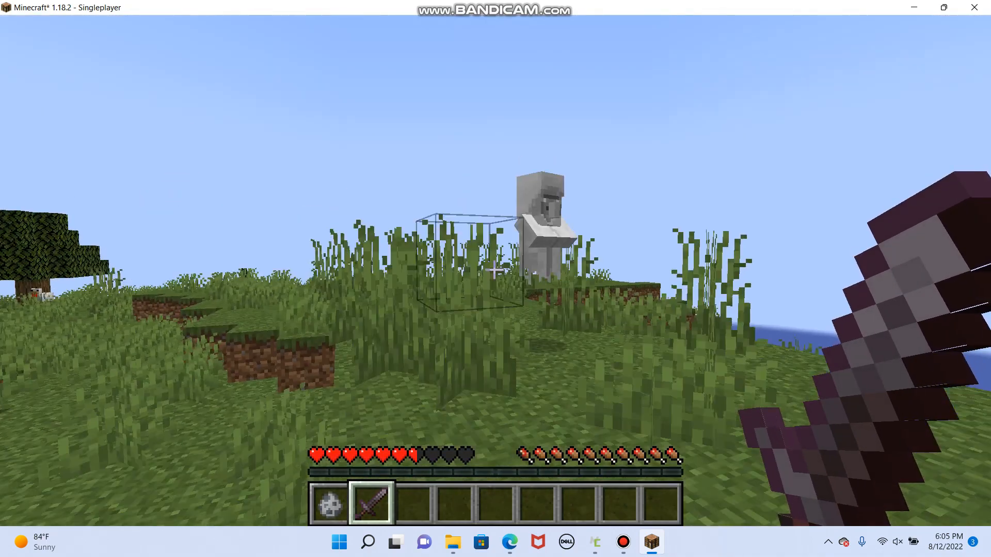
key("s")
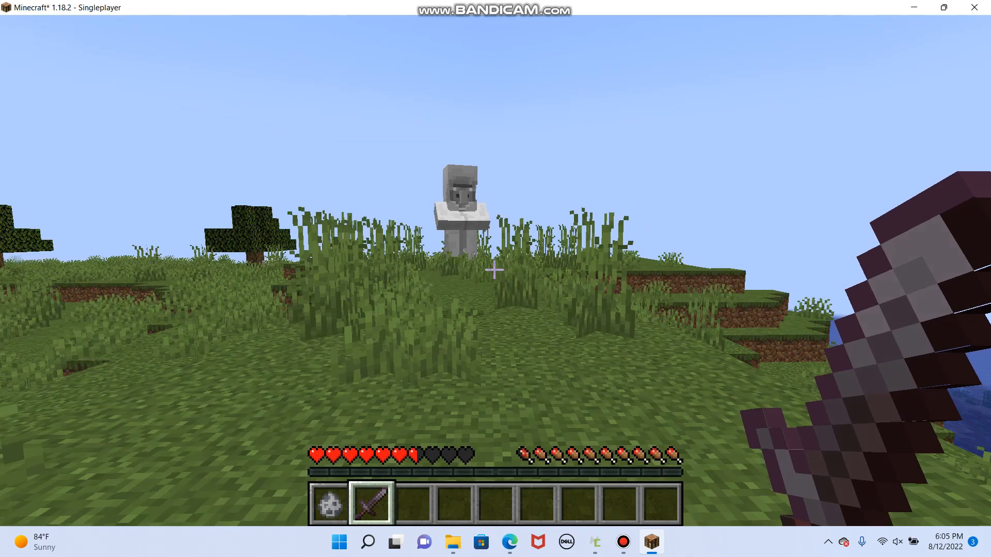
key("w")
key("s")
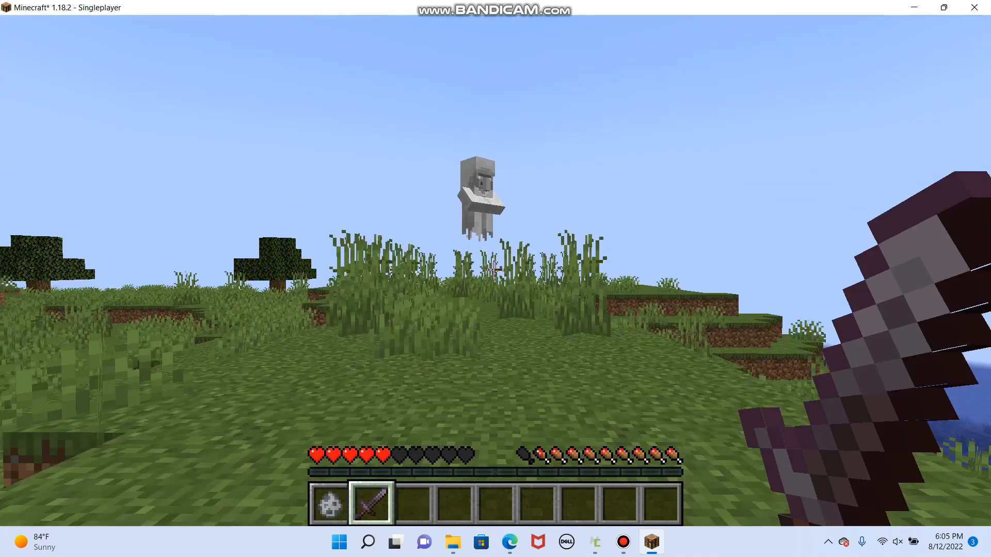
key("s")
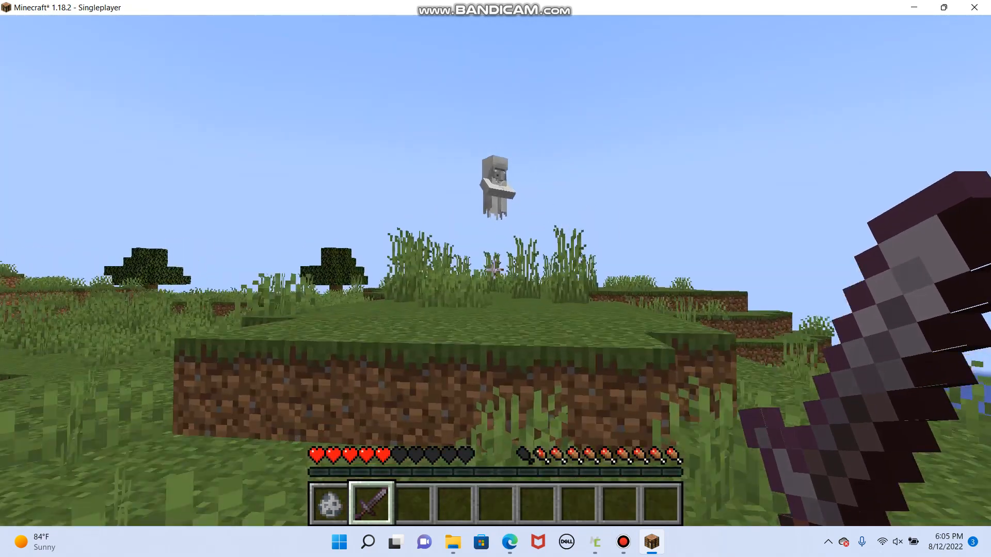
- Jump back up to the floating Ghost and strike it with the Netherite Sword
key("w")
key("space")
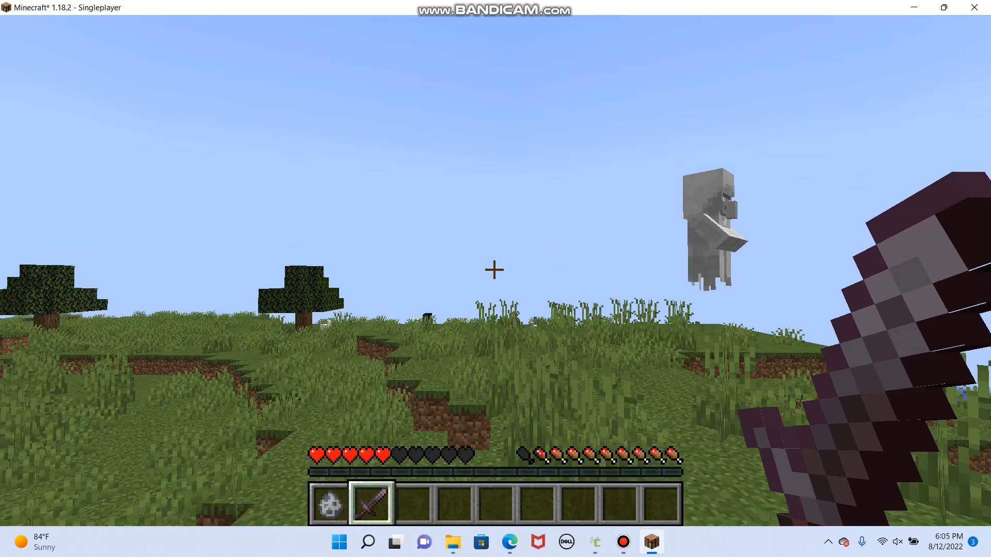
key("w")
key("space")
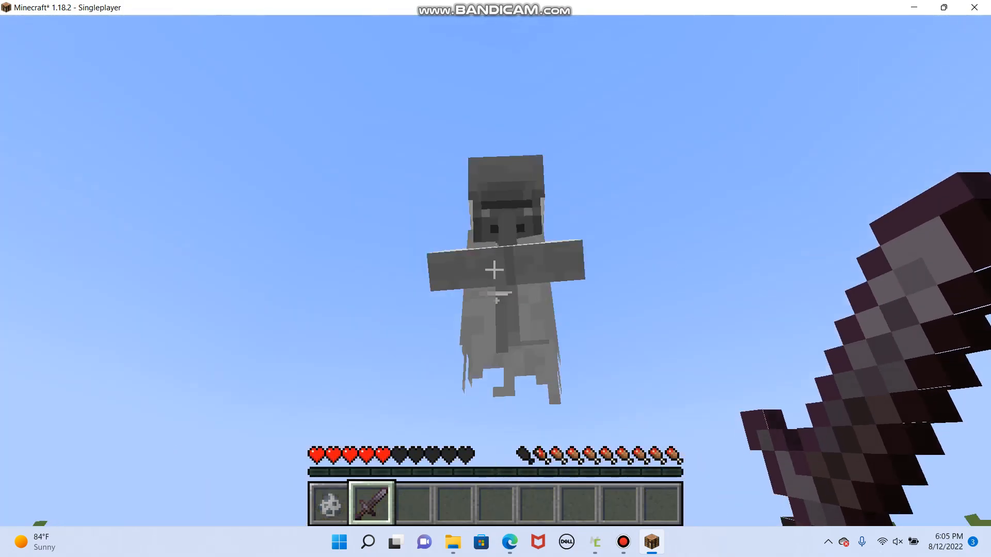
left_click(494, 269)
left_click(494, 269)
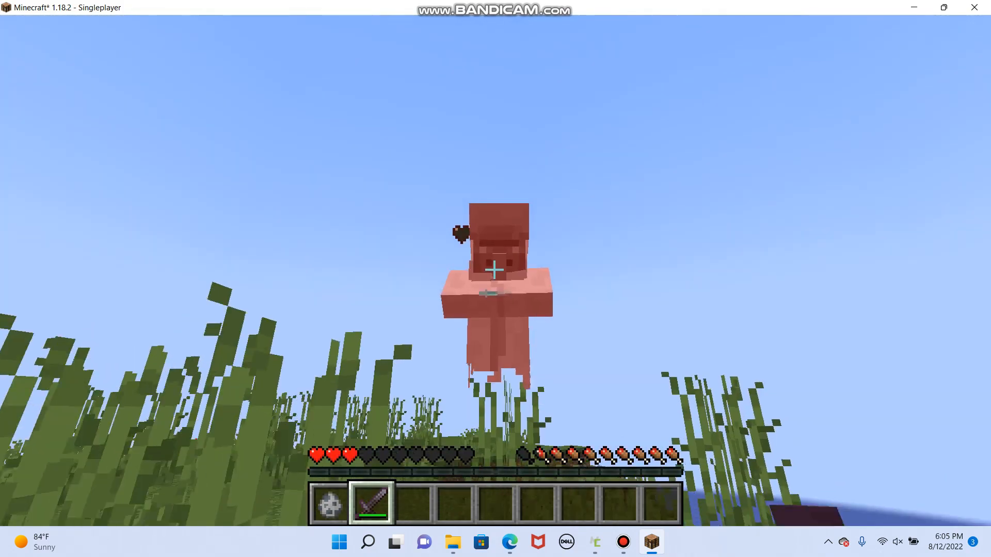
left_click(494, 269)
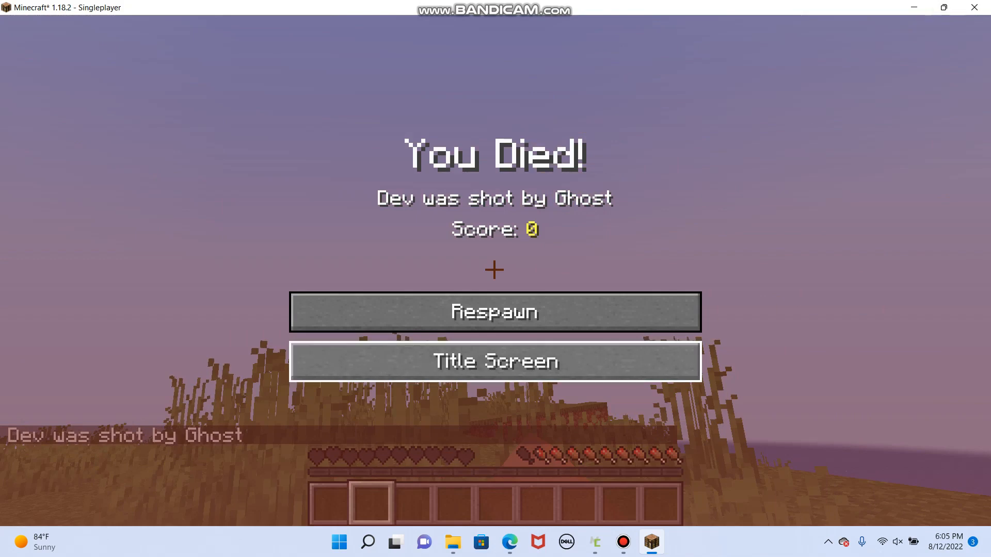
- Respawn the player, pause the game and close the Minecraft test client to return to MCreator
left_click(495, 312)
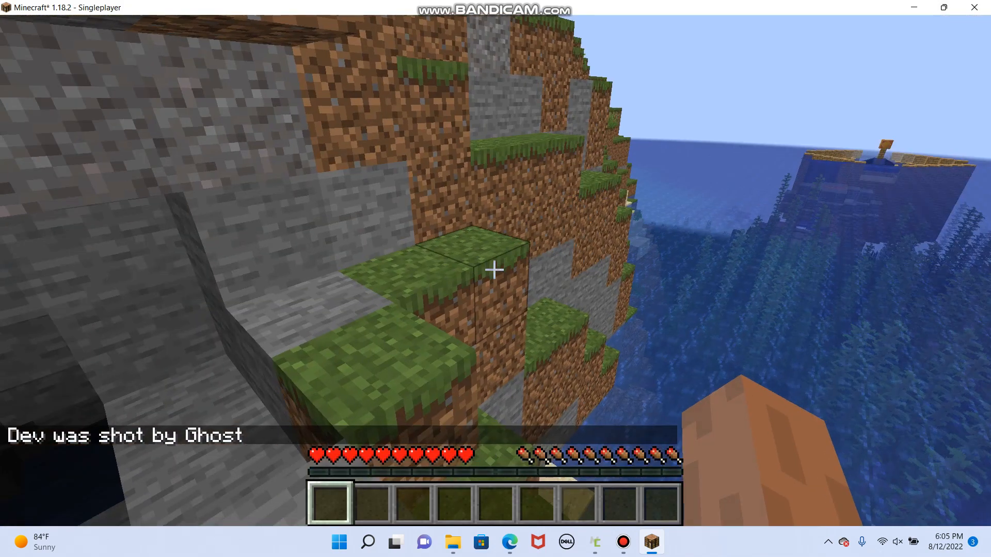
key("Escape")
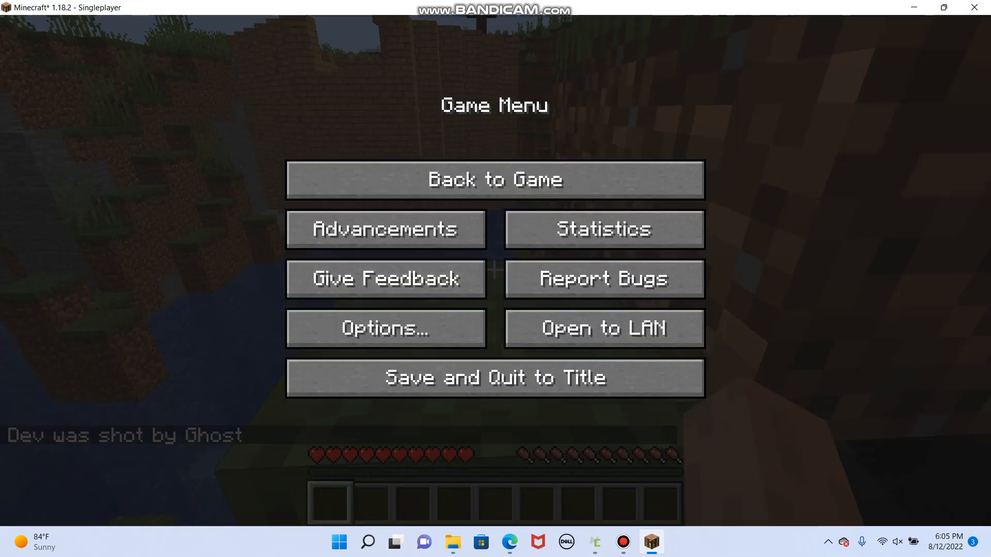
left_click(975, 7)
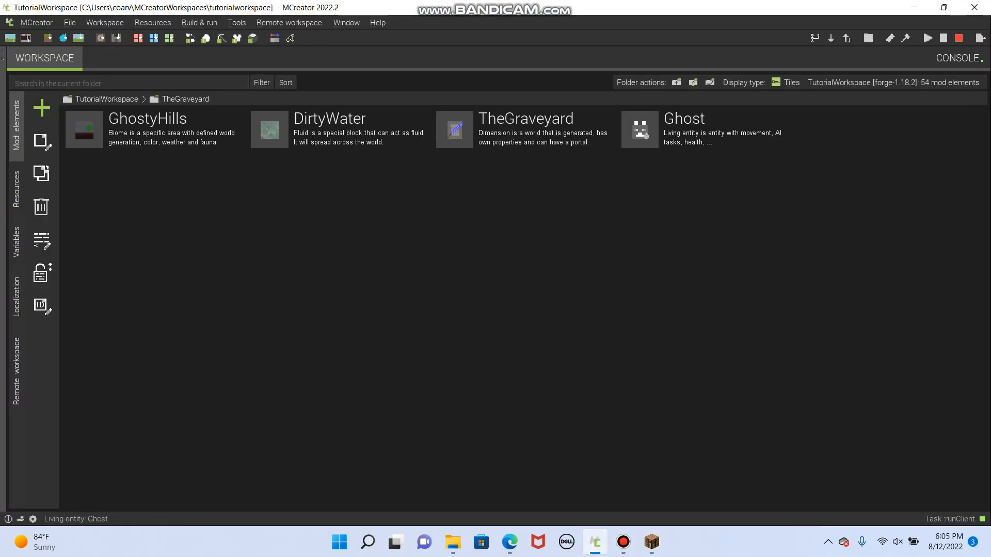
- Open the Ghost mod element's AI and goals settings and set its ranged attack item to MagicStaff
left_click(712, 131)
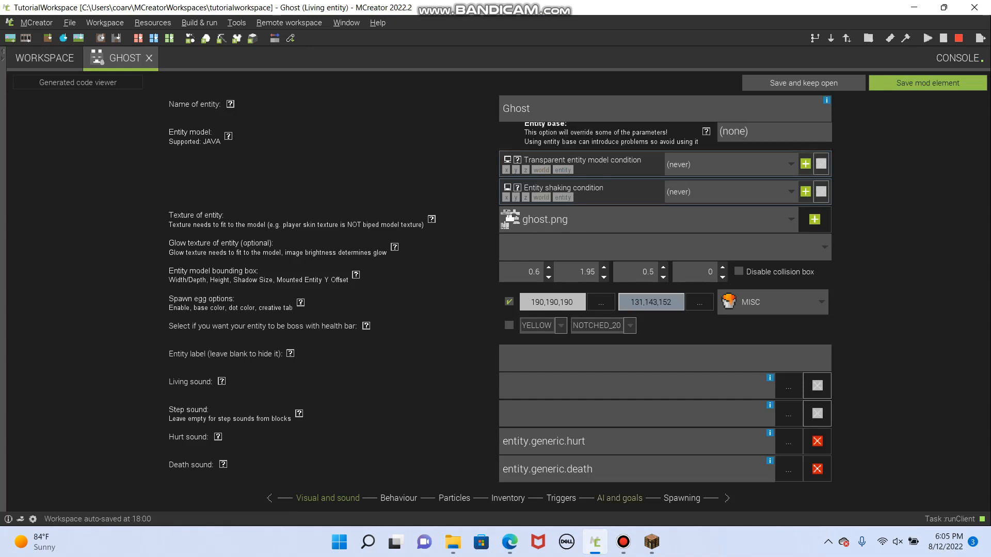
left_click(620, 498)
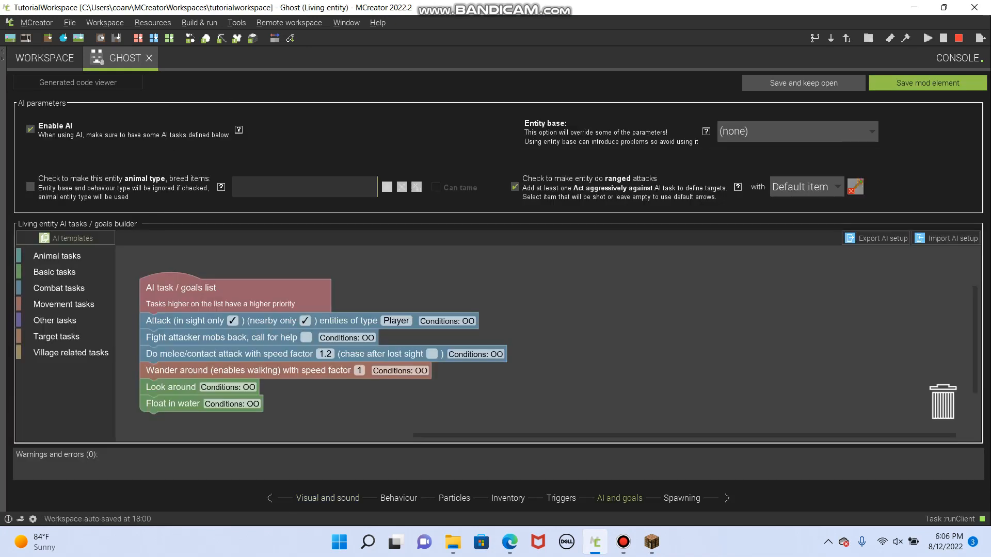
left_click(851, 192)
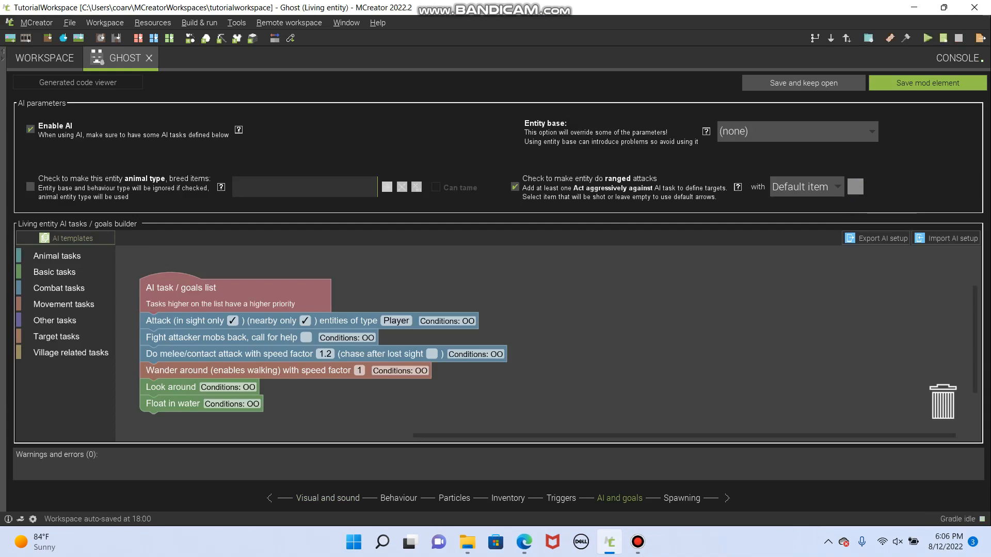
left_click(807, 187)
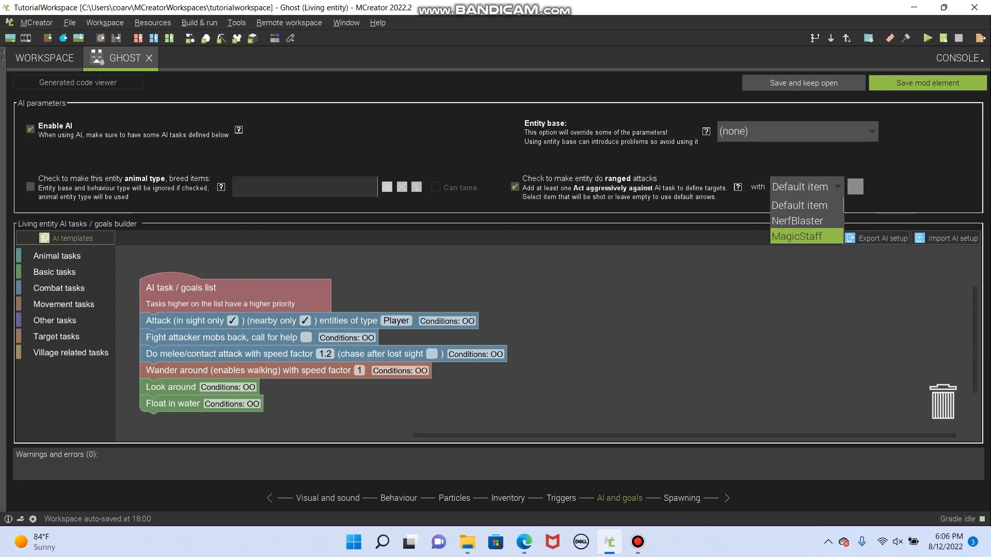
left_click(806, 236)
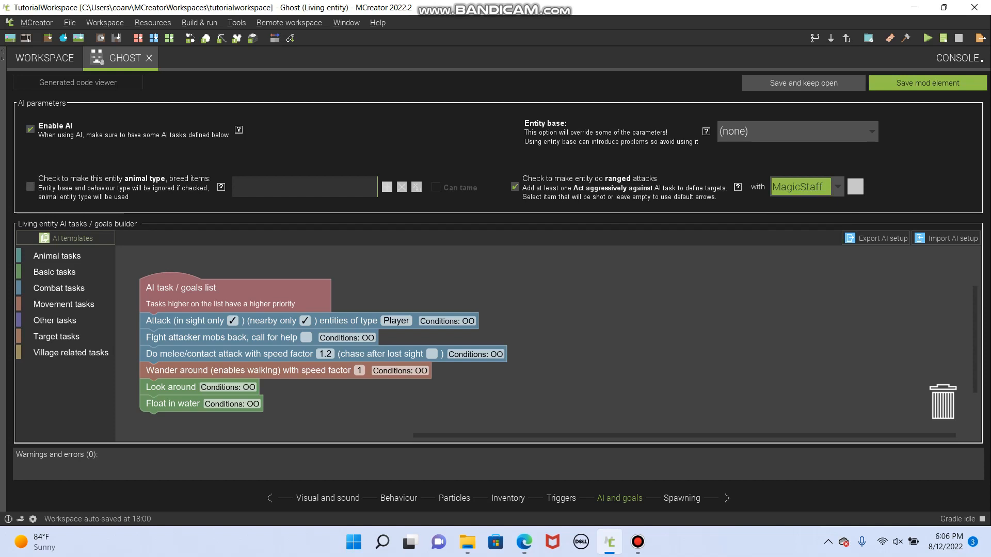
- Turn off nearby only for the Player attack, reorder the AI tasks to wander, fight back, Player attack, melee attack, and save the mod element
left_click_drag(233, 371, 233, 320)
mouse_move(197, 356)
left_mouse_down()
mouse_move(179, 339)
mouse_move(192, 371)
mouse_move(194, 339)
left_mouse_up()
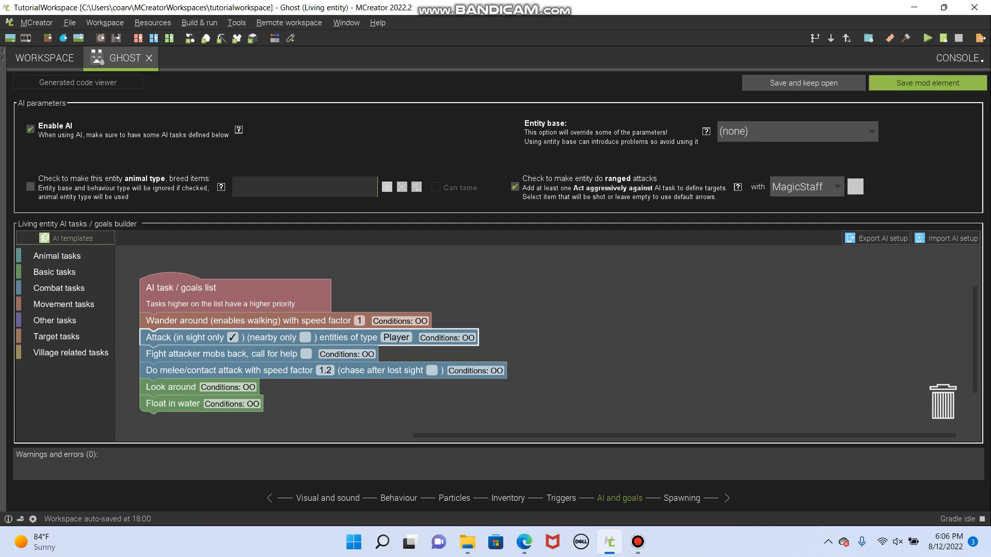
left_click_drag(222, 354, 228, 338)
left_click_drag(157, 404, 157, 354)
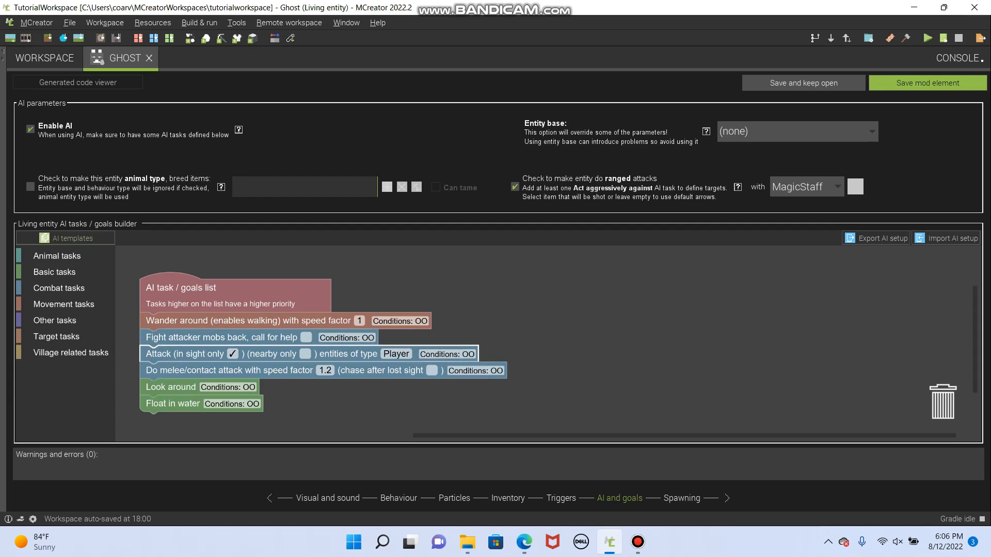
left_click(928, 83)
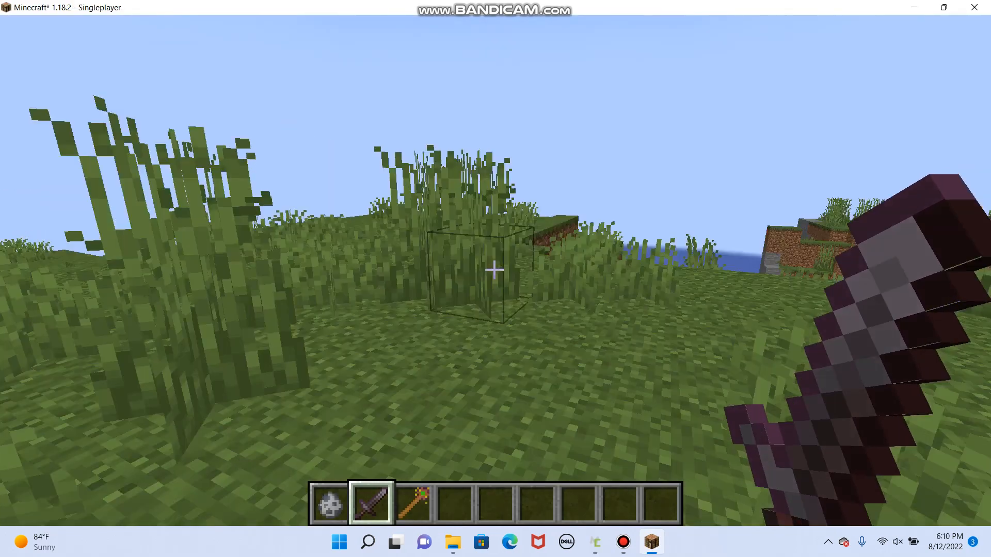
- Walk across the grassland to an open spot and switch the game mode to Survival
key("w")
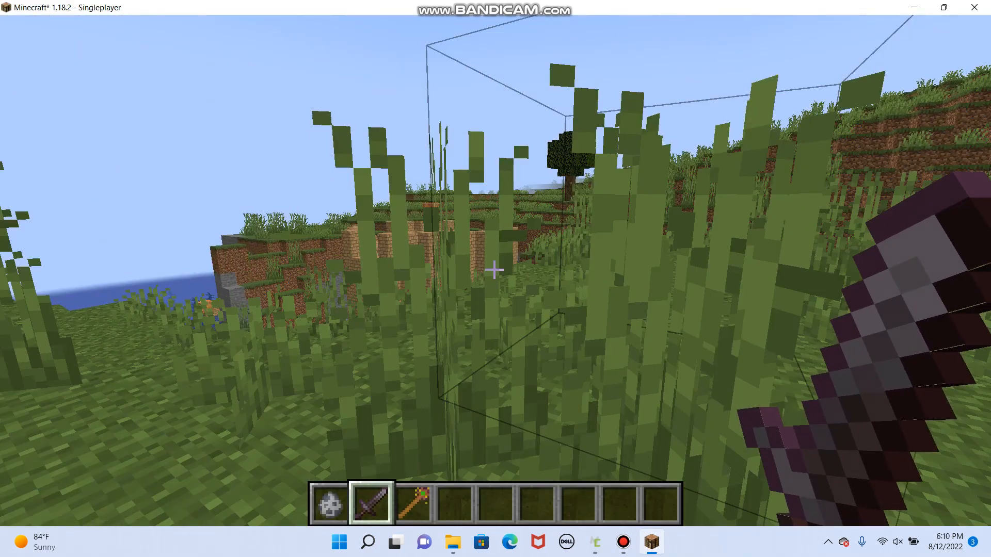
key("w")
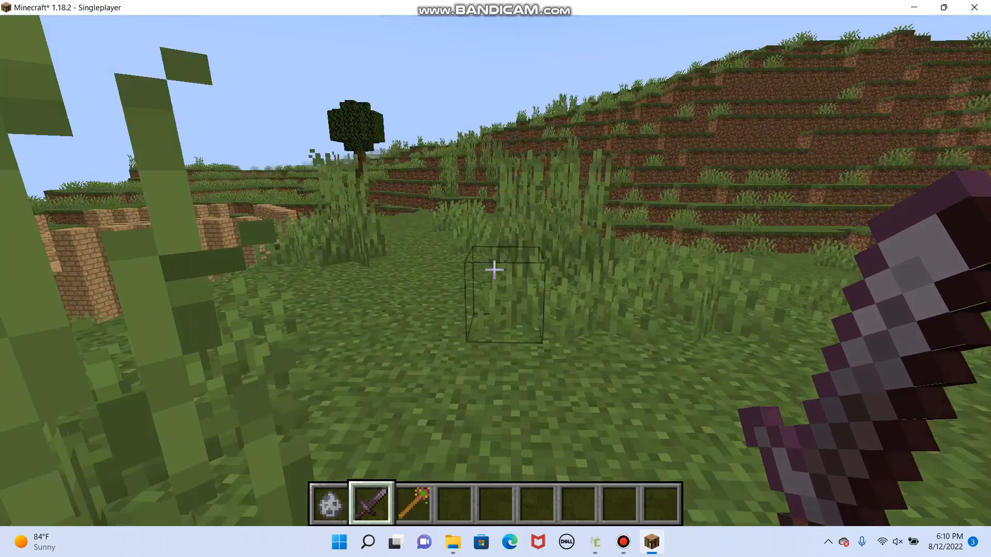
key("w")
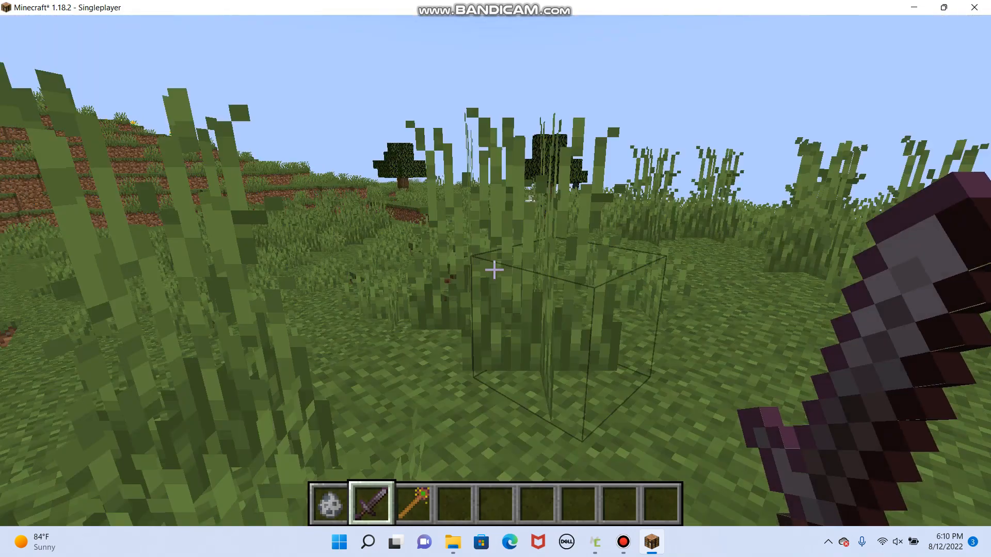
key("w")
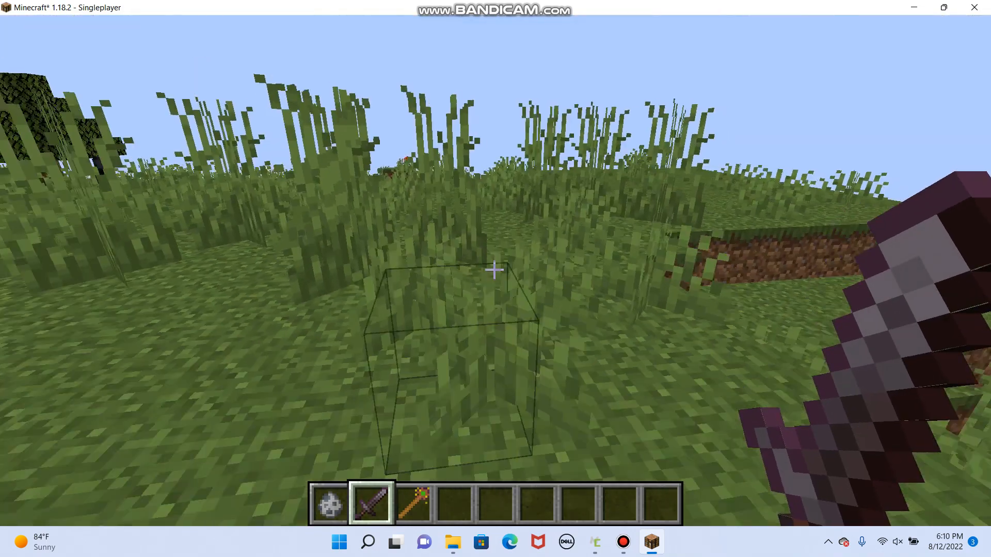
key("s")
key("a")
key("slash")
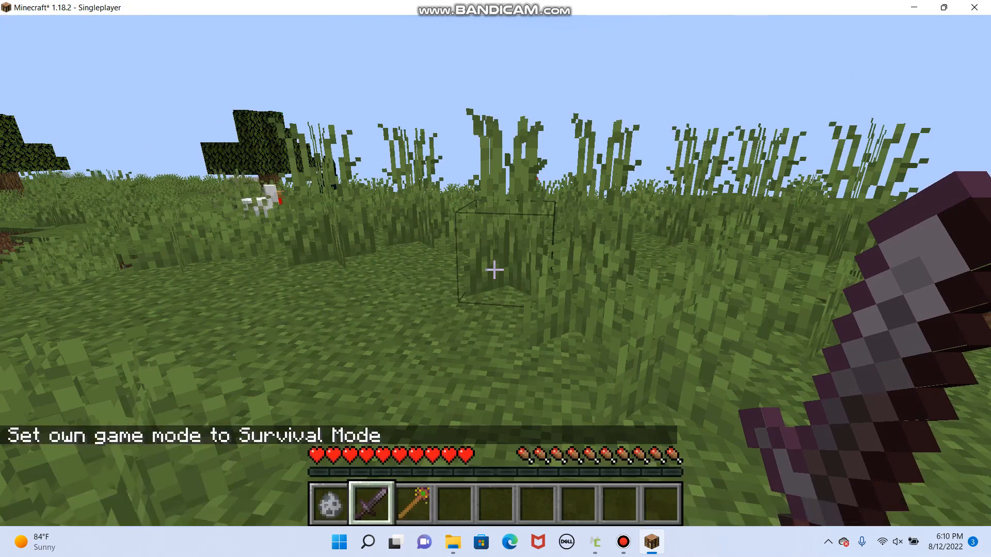
- Spawn a Ghost on the grass with the Ghost Spawn Egg, back away and face it to test its attack
key("1")
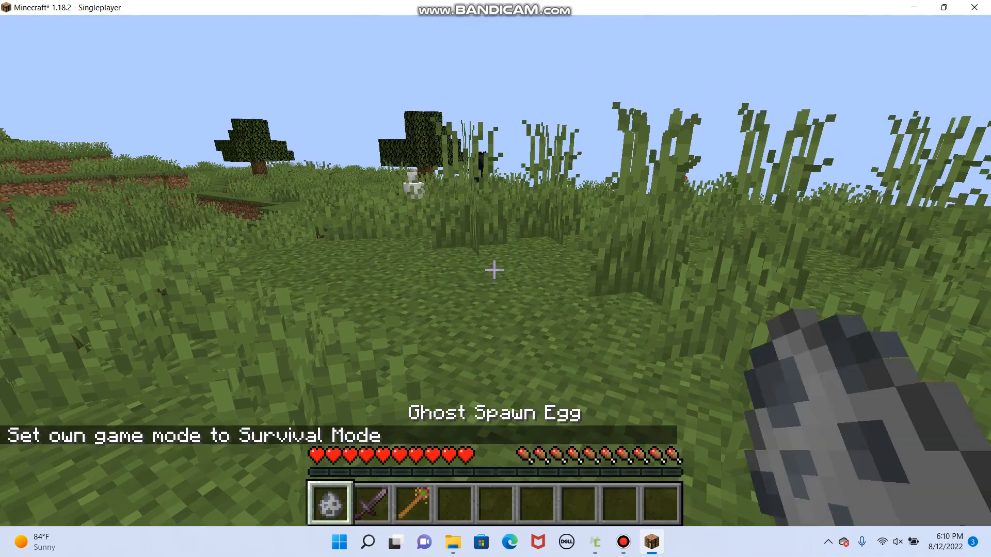
right_click(495, 270)
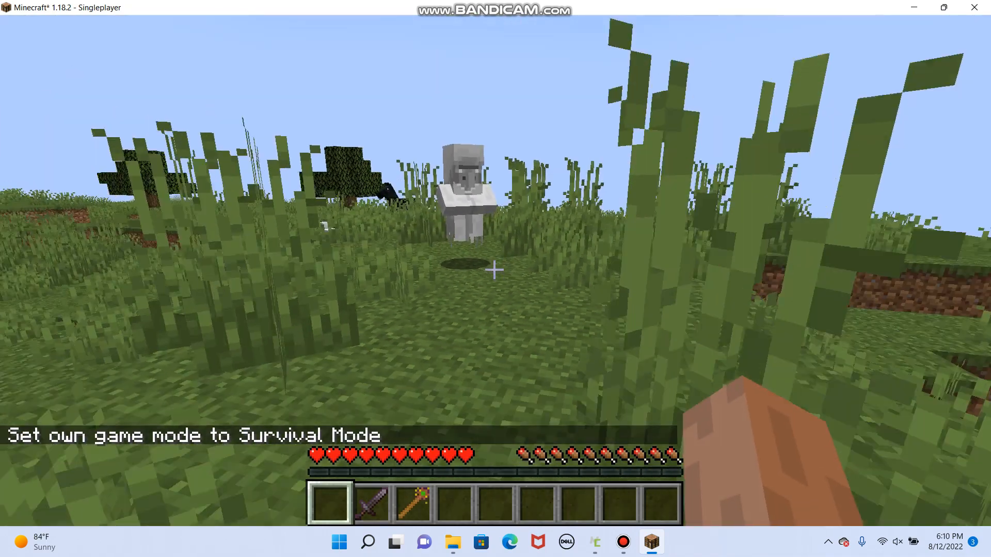
key("s")
key("a")
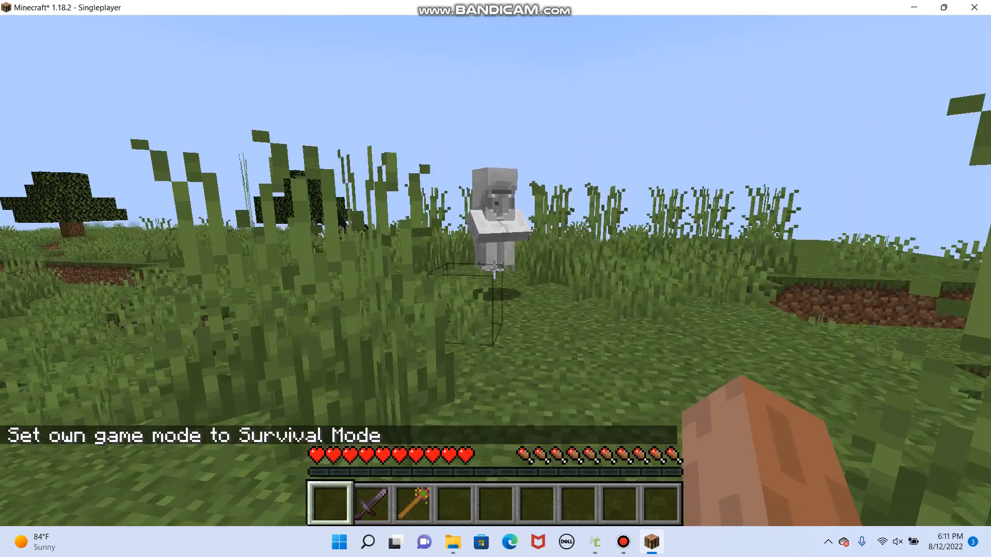
key("w")
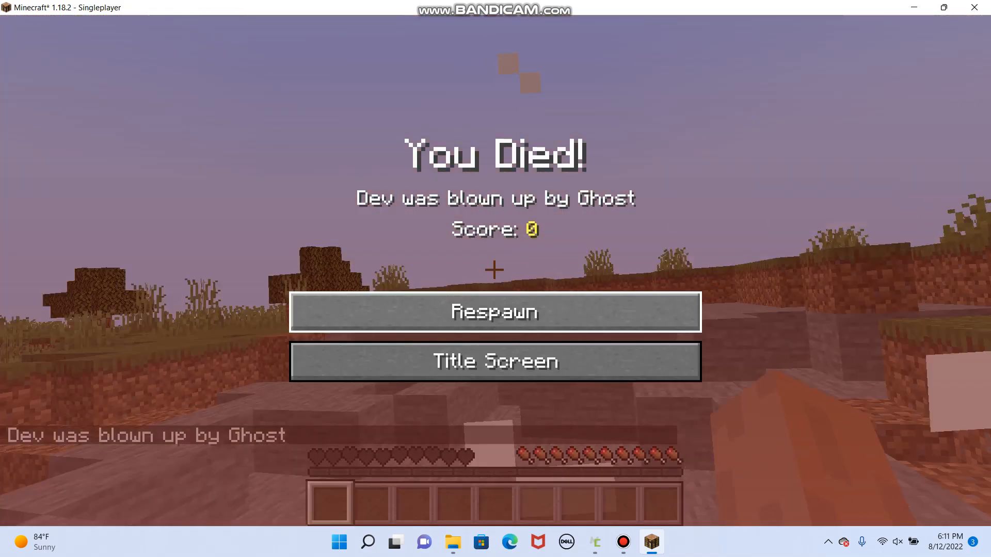
- Respawn the player and walk around the explosion crater, picking up the dropped dirt, cobblestone, seeds and raw chicken
left_click(496, 312)
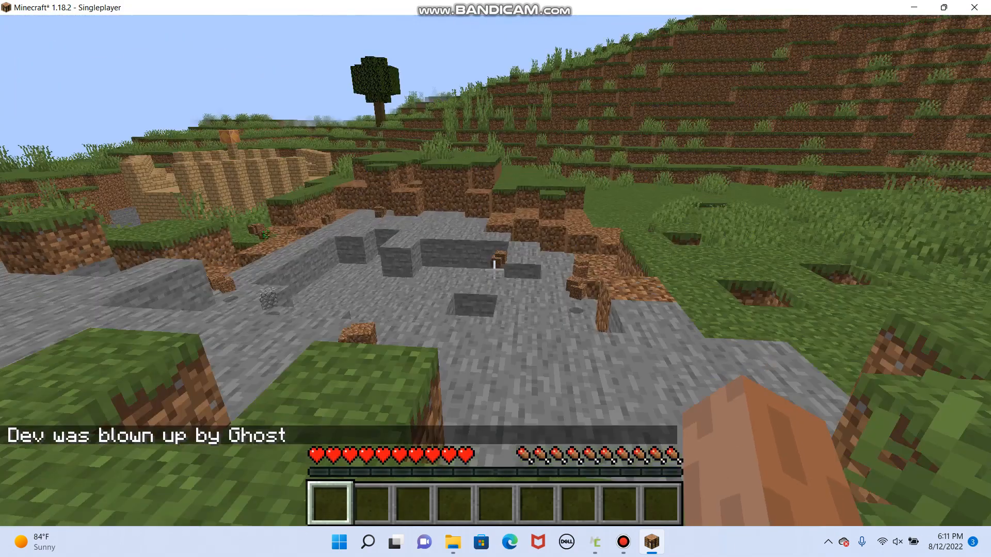
key("w")
key("w")
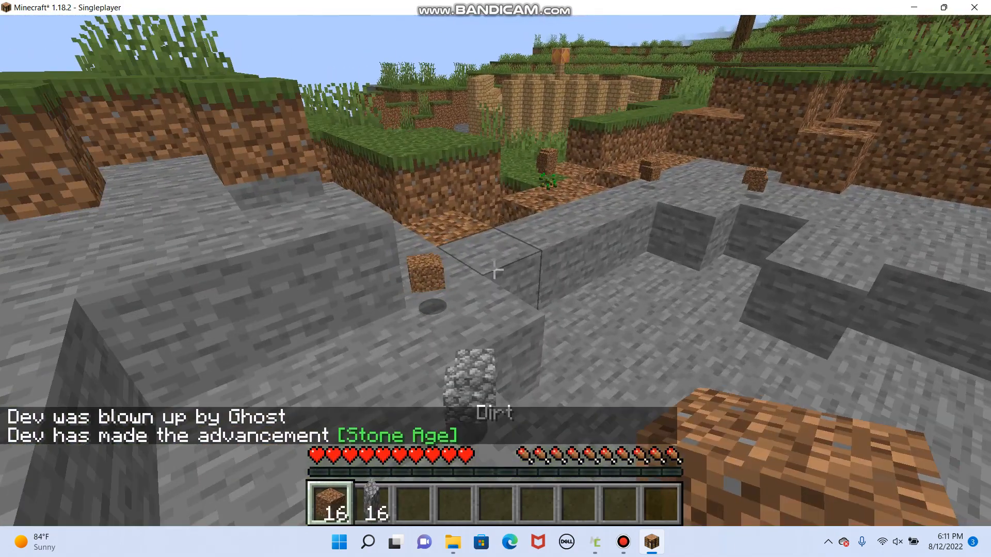
key("w")
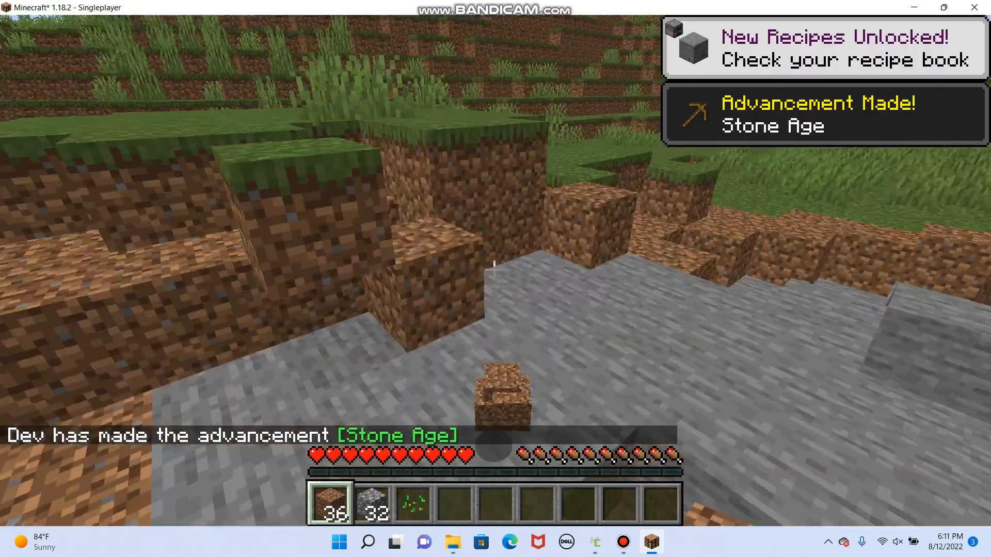
key("w")
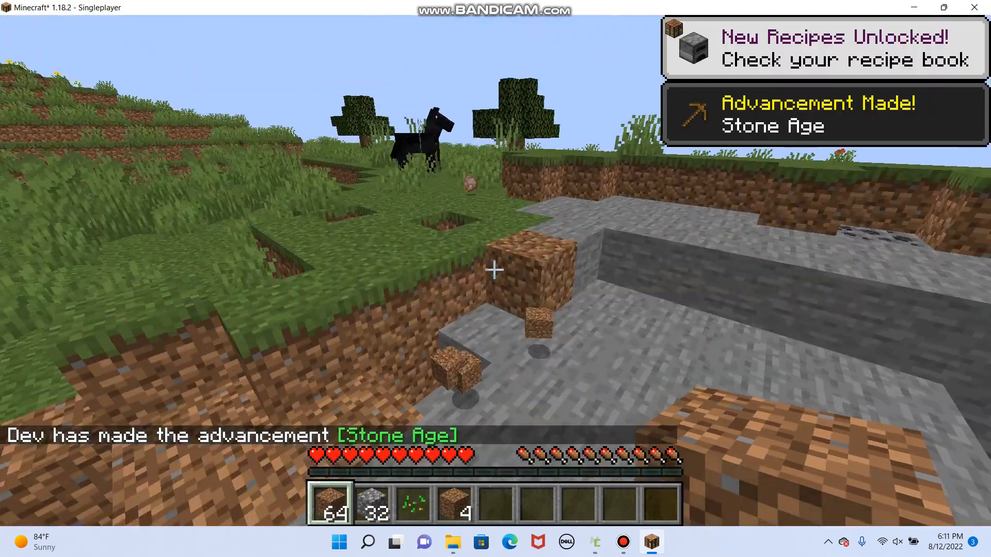
key("w")
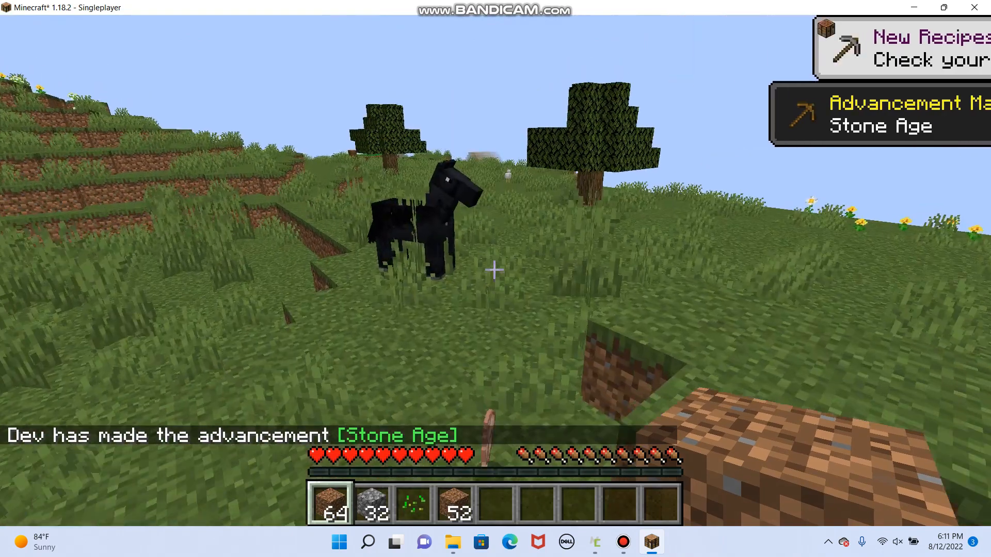
key("w")
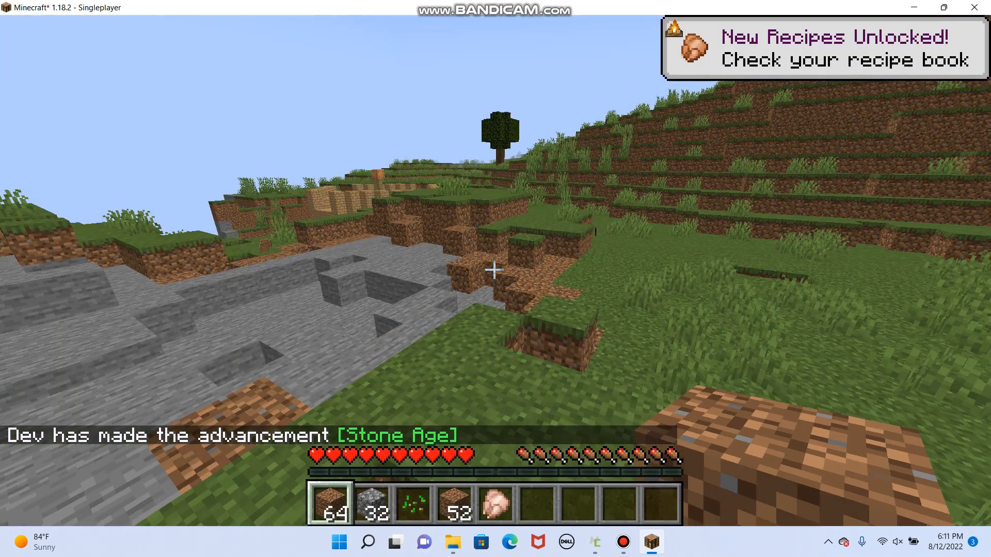
key("w")
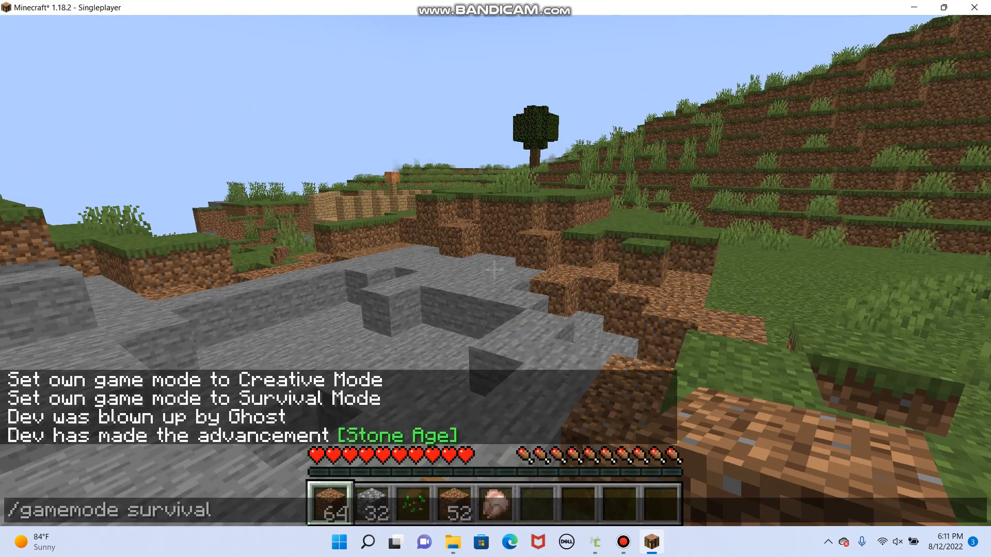
- In Creative mode, add a Ghost Spawn Egg to the sixth hotbar slot and spawn a Ghost beside the villager at the smithy
key("e")
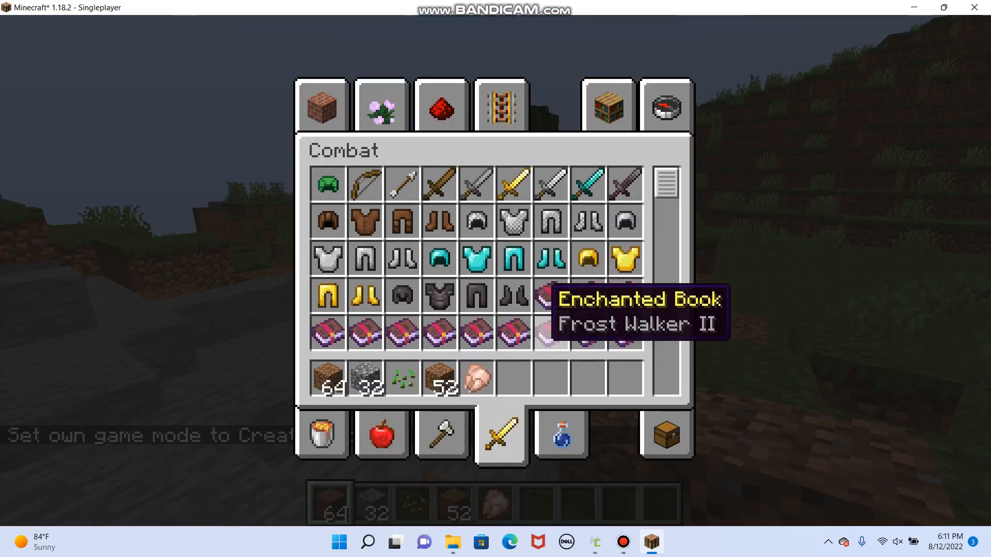
scroll(546, 292, "down", 15)
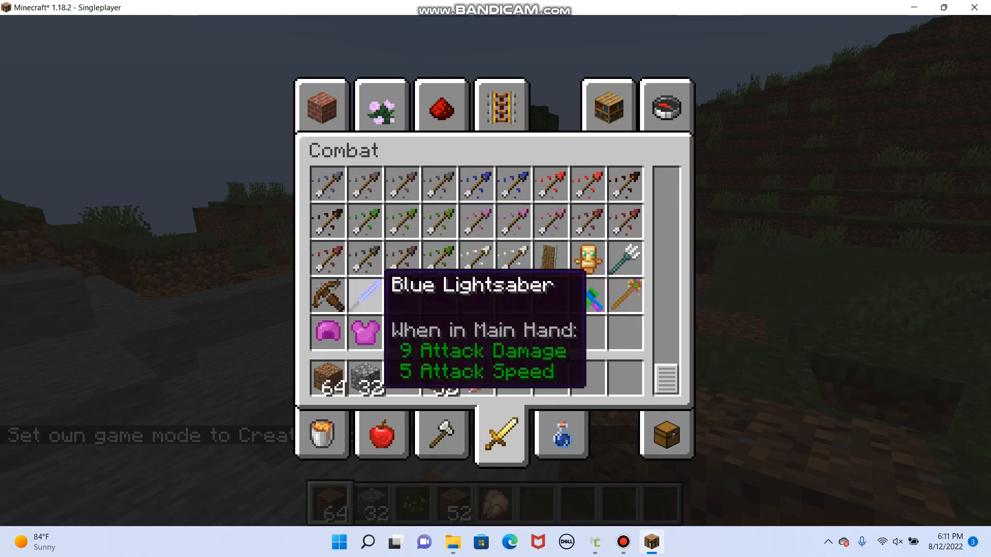
left_click(330, 418)
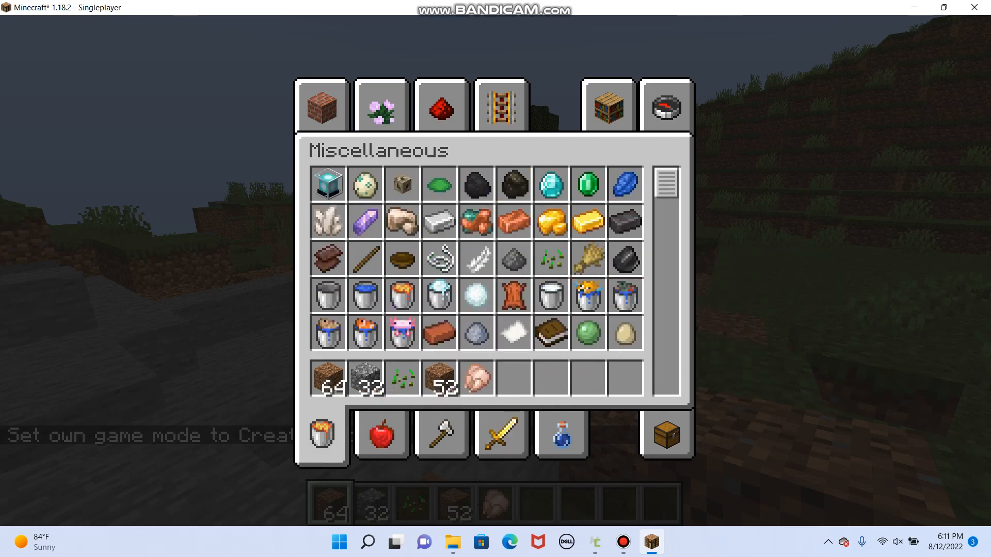
scroll(588, 243, "down", 15)
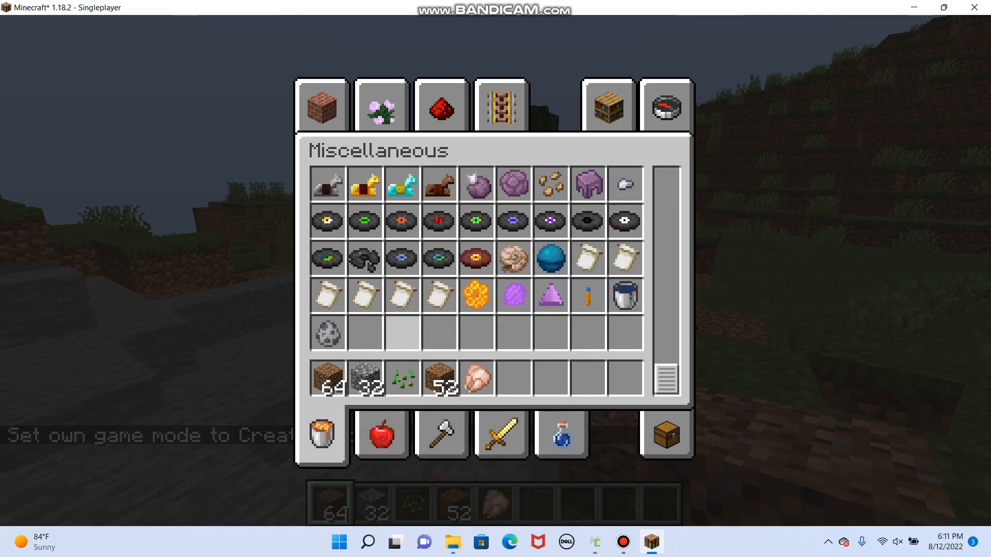
left_click(328, 333)
left_click(514, 378)
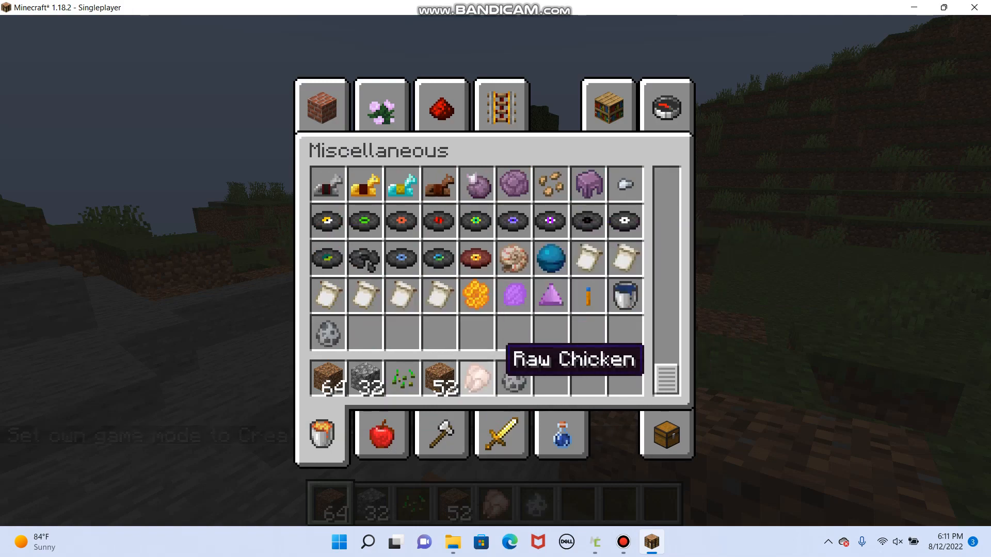
key("e")
key("5")
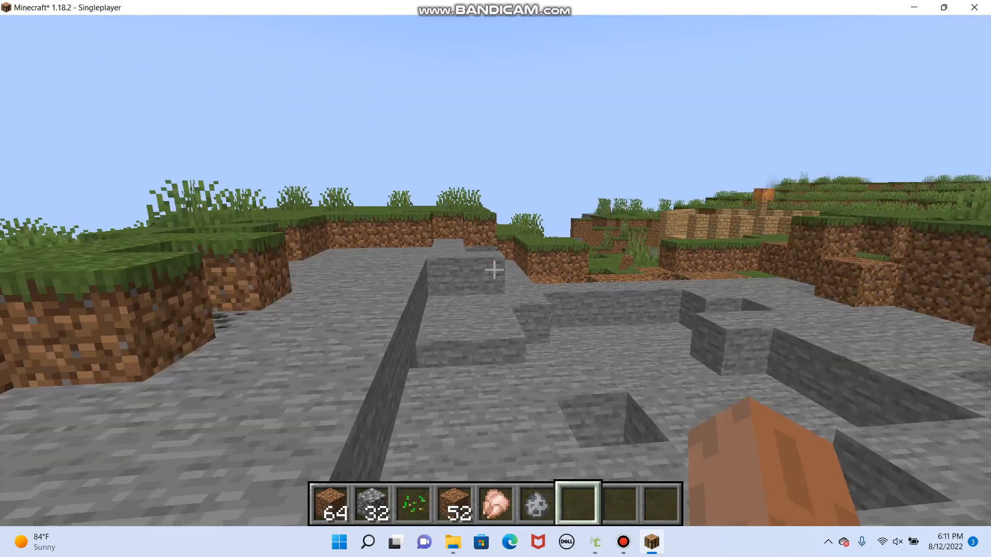
key("6")
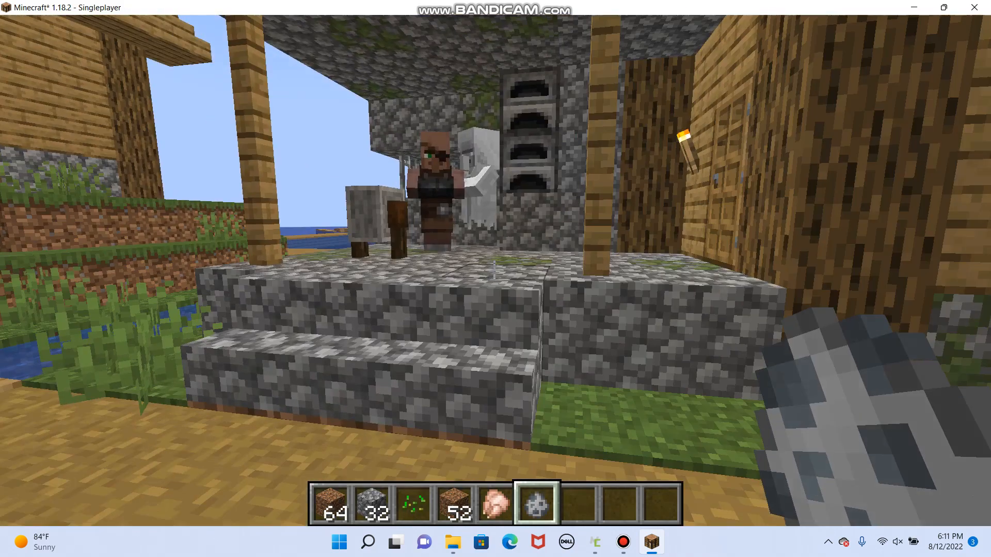
- Move around the village smithy and examine how the Ghost behaves near the villager
key("s")
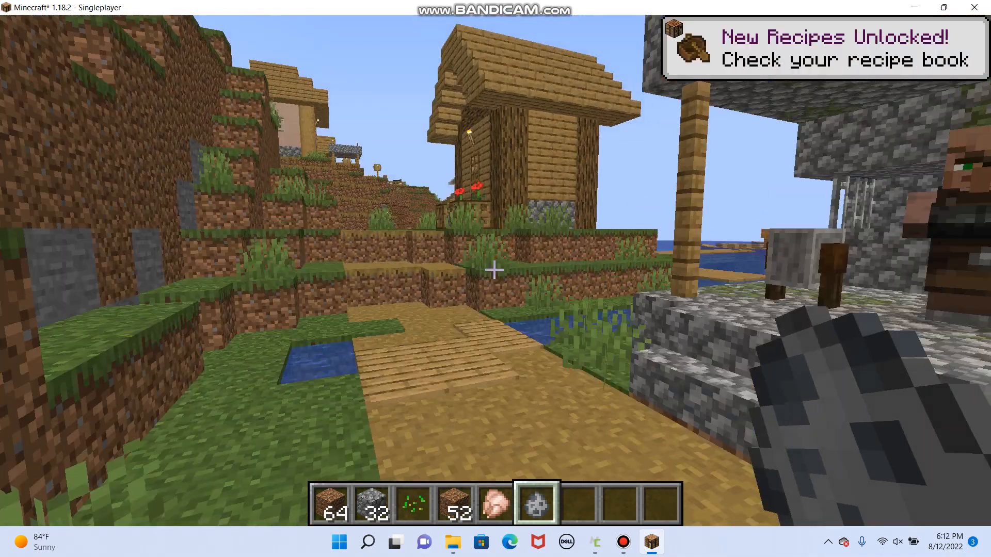
key("w")
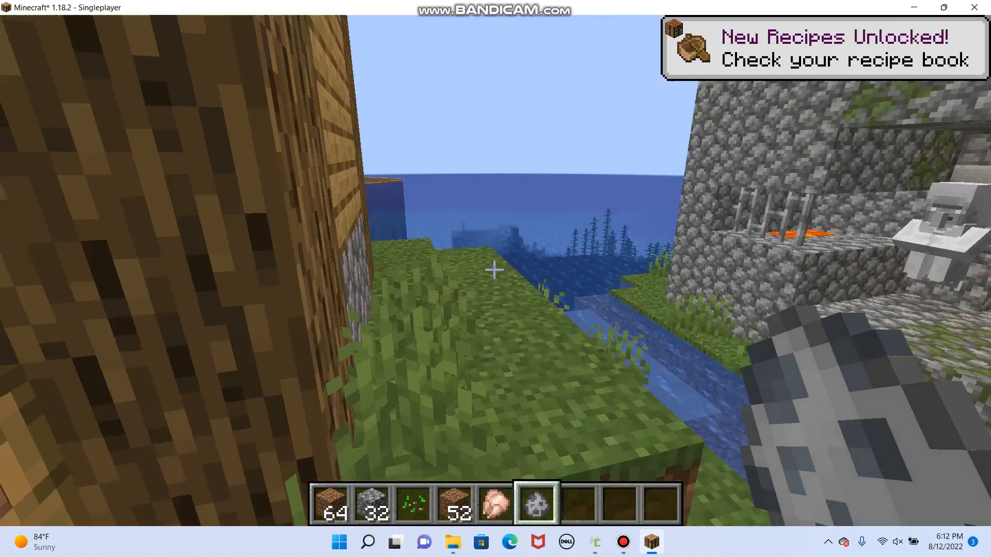
key("w")
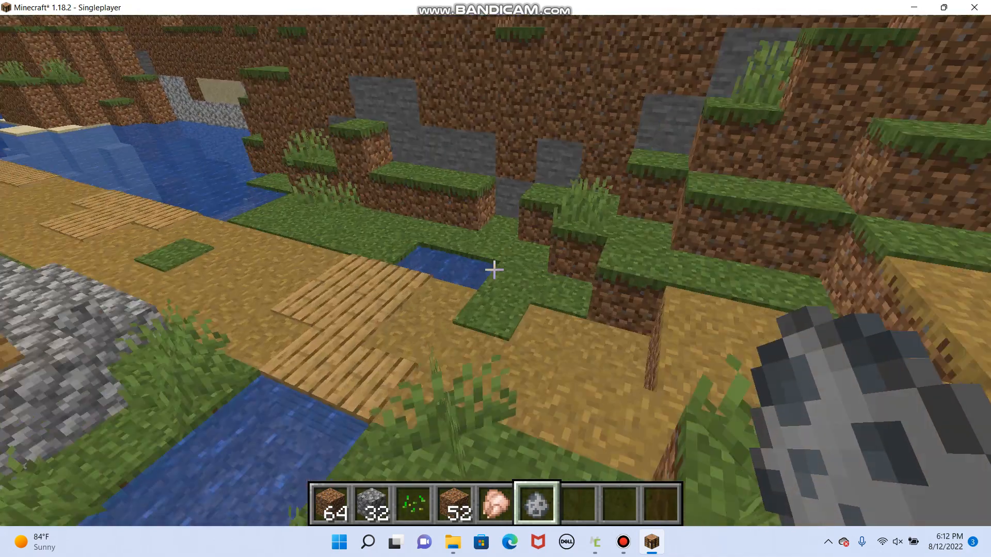
key("w")
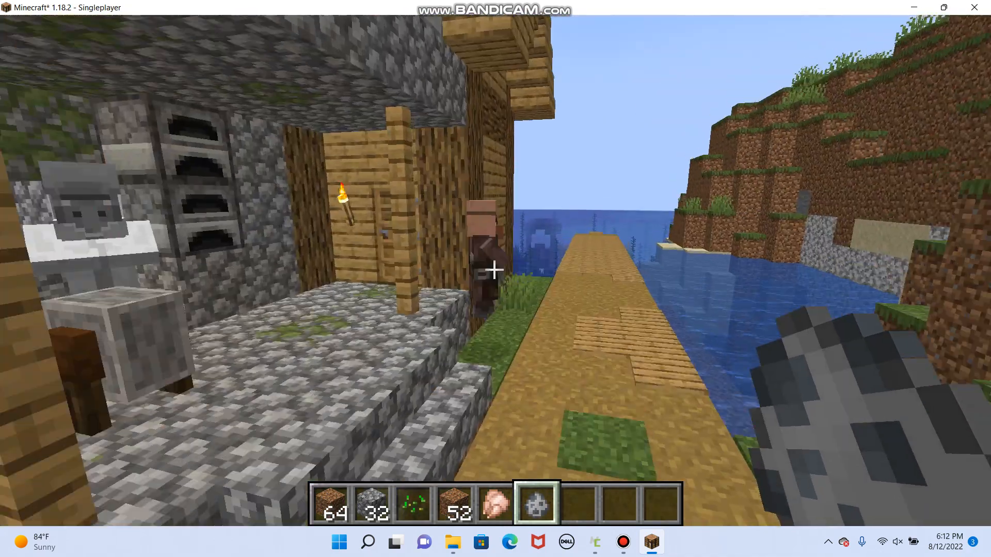
key("w")
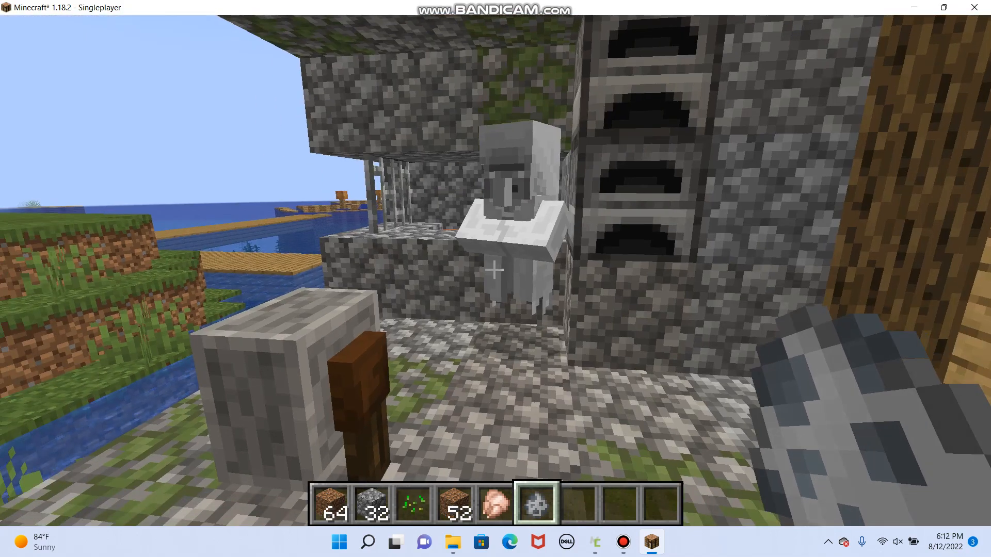
key("a")
key("s")
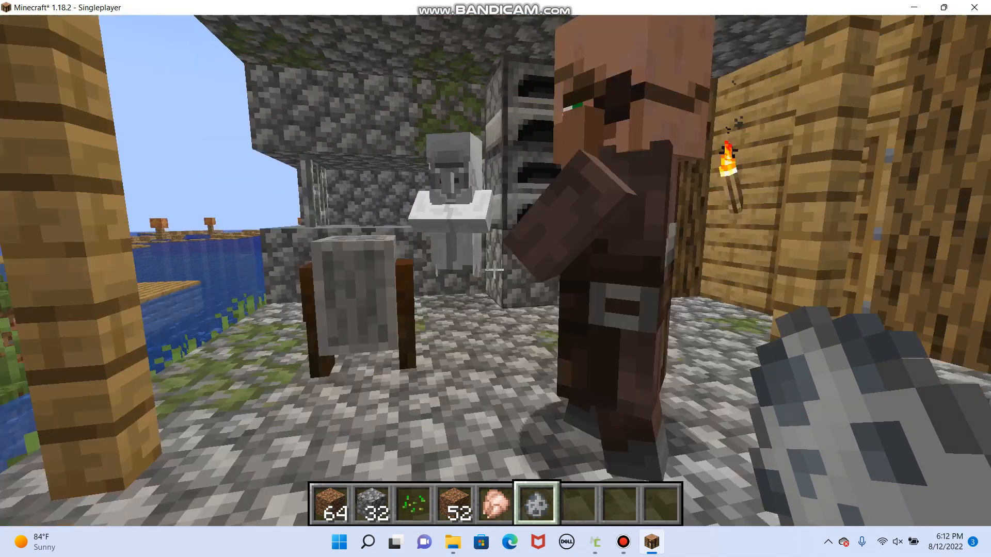
- Switch to Survival mode, approach the Ghost at the smithy to test its attack, and close the Minecraft test client
key("slash")
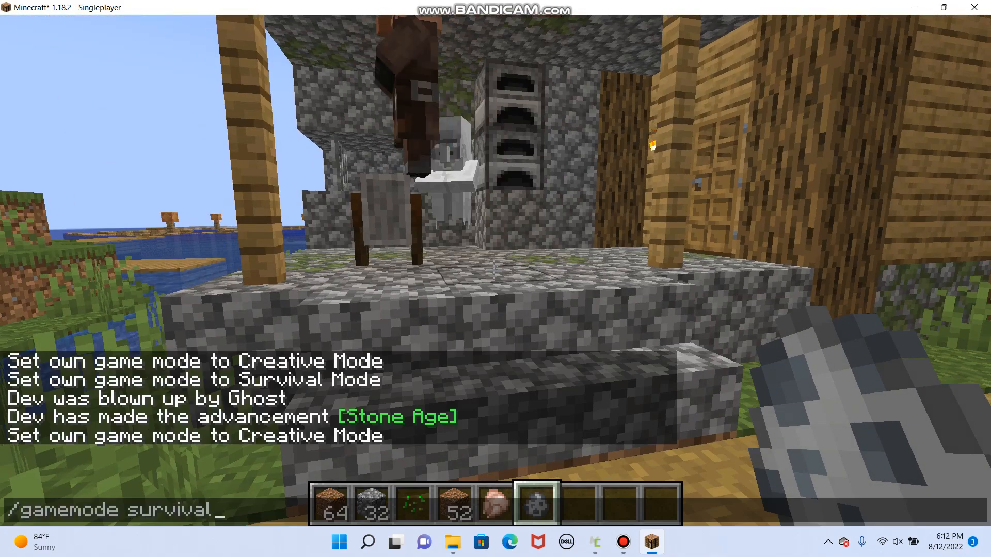
key("Return")
key("w")
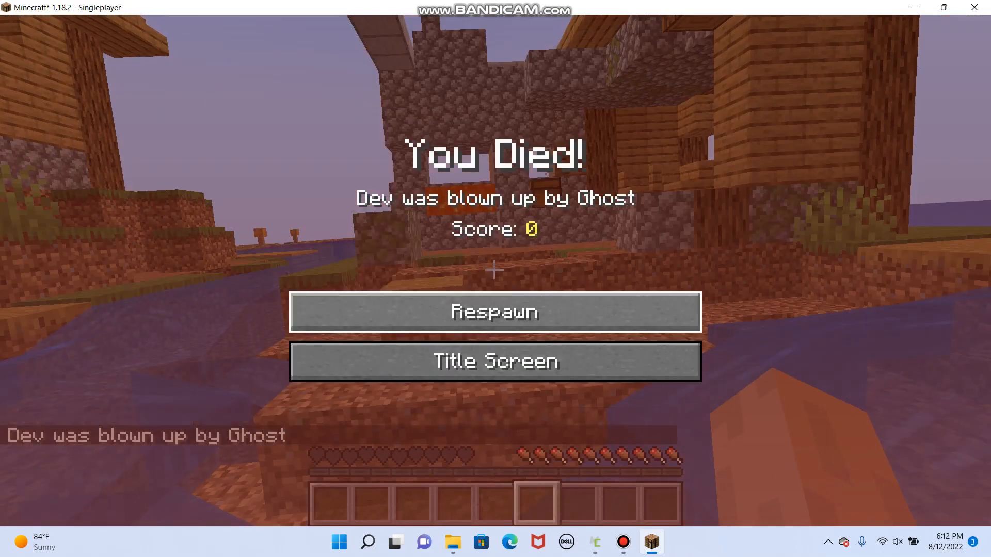
left_click(974, 7)
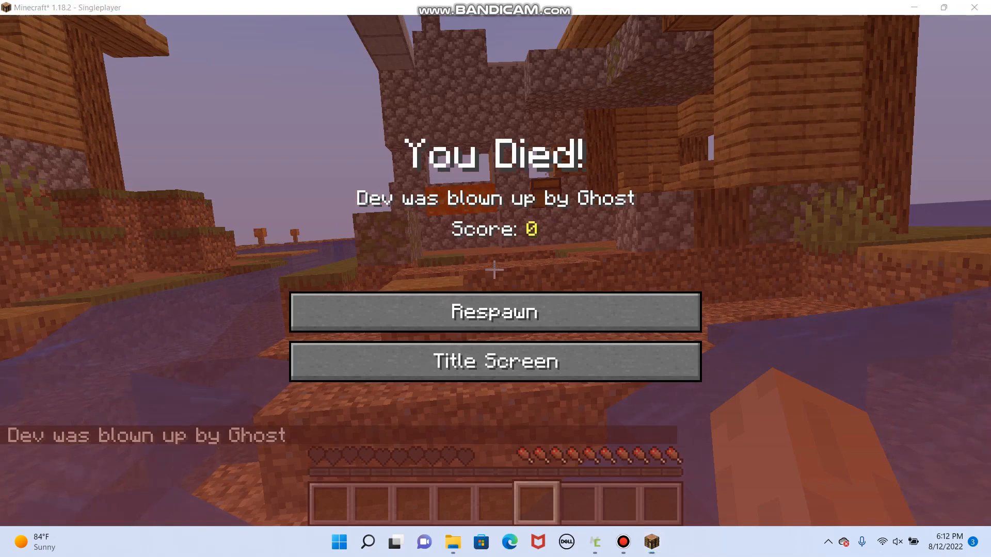